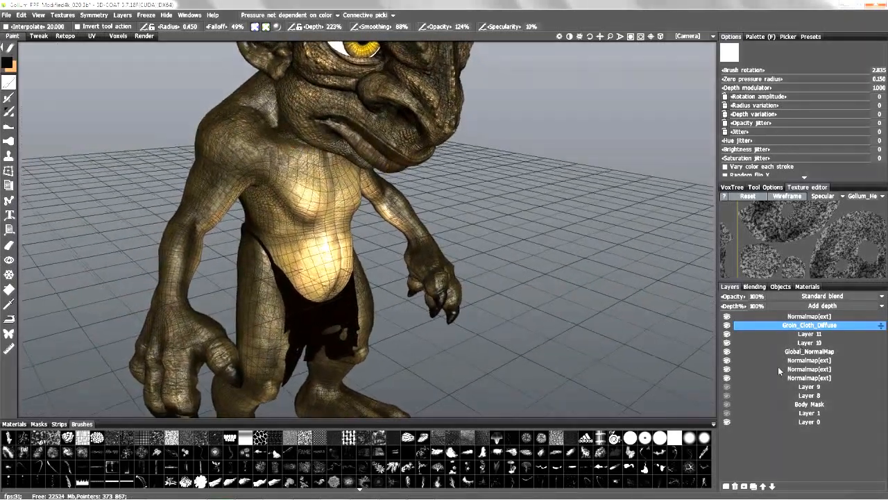
- Add a new layer above Groin_Cloth_Diffuse and enable color painting for the brush
click(726, 486)
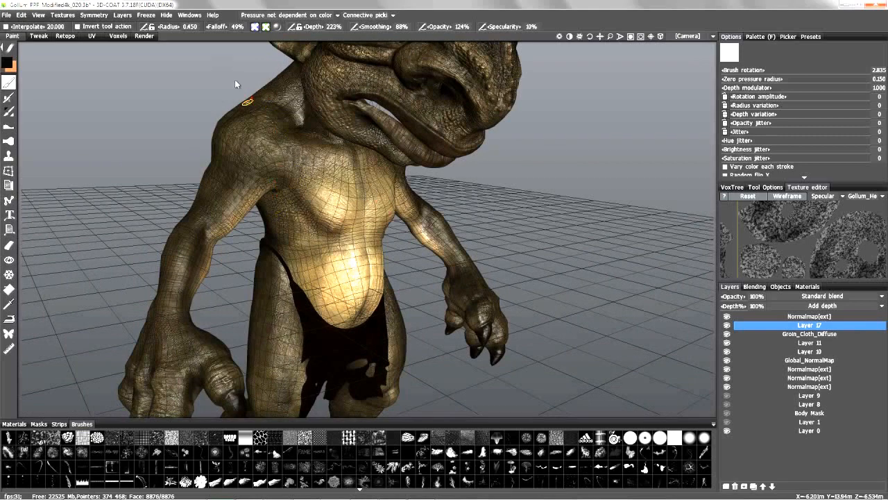
click(265, 26)
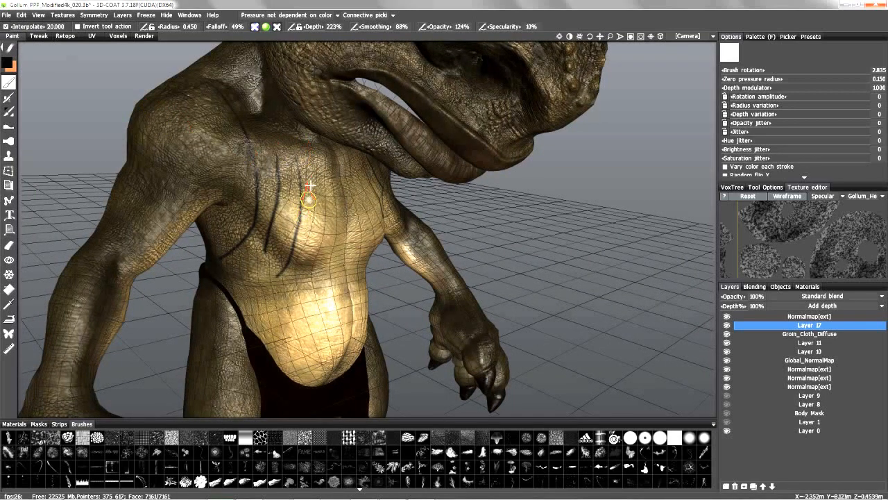
- Paint thin dark vertical strokes down the creature's chest and short curved strokes across its belly
drag(316, 240, 301, 284)
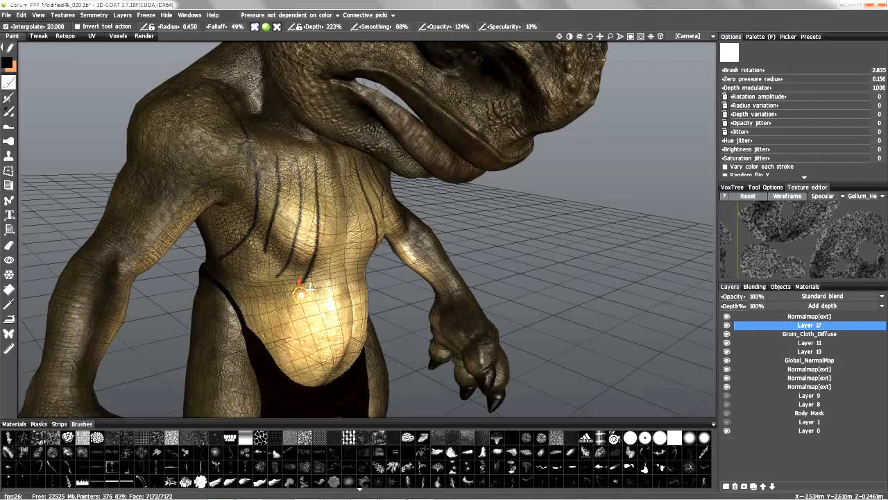
drag(334, 187, 326, 295)
mouse_move(309, 281)
middle_down()
mouse_move(277, 199)
mouse_move(285, 258)
middle_up()
mouse_move(316, 313)
mouse_down()
mouse_move(276, 331)
mouse_move(247, 325)
mouse_up()
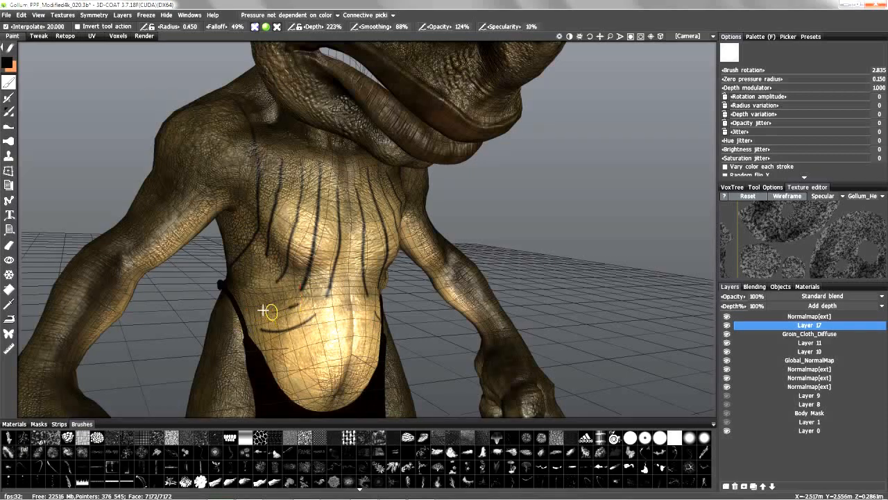
mouse_move(243, 351)
alt+mouse_down()
mouse_move(300, 345)
mouse_move(203, 174)
alt+mouse_up()
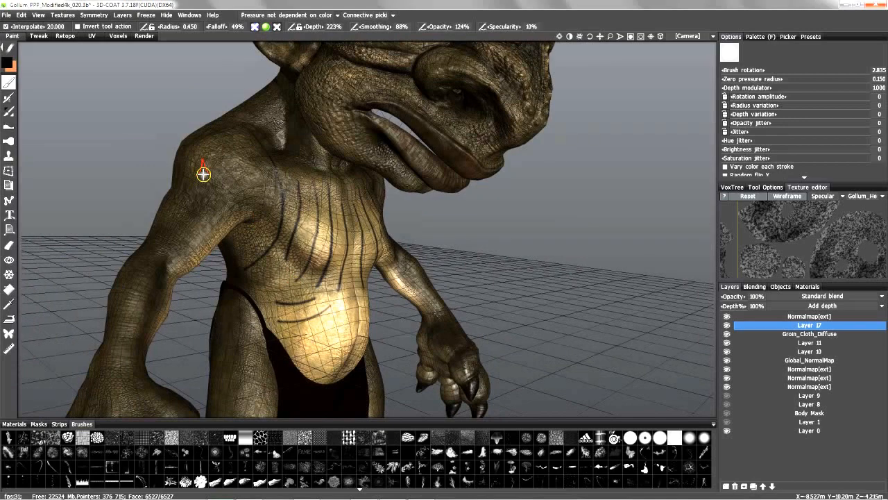
- Undo the dark strokes painted on the chest and belly
key(ctrl+z)
key(ctrl+z)
key(ctrl+z)
key(ctrl+z)
key(ctrl+z)
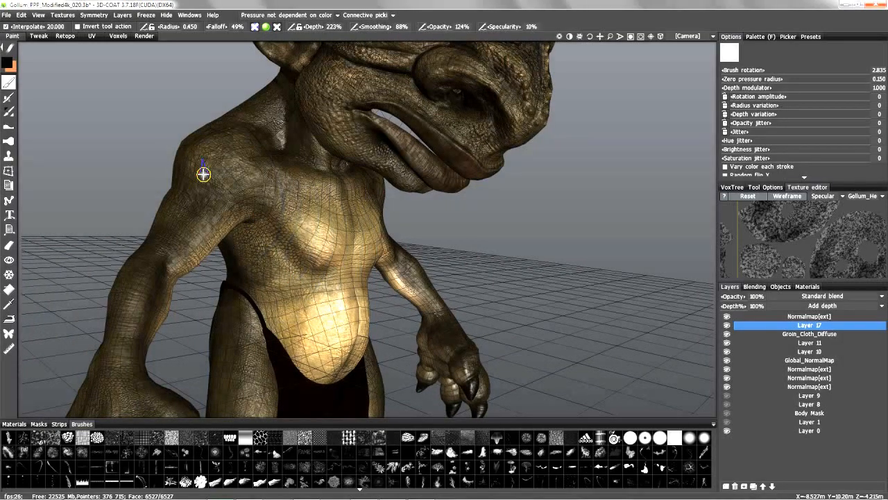
- Reshape the brush radius pen-pressure curve into an S-curve with two inner points, starting from zero, and accept it
alt+drag(203, 174, 119, 34)
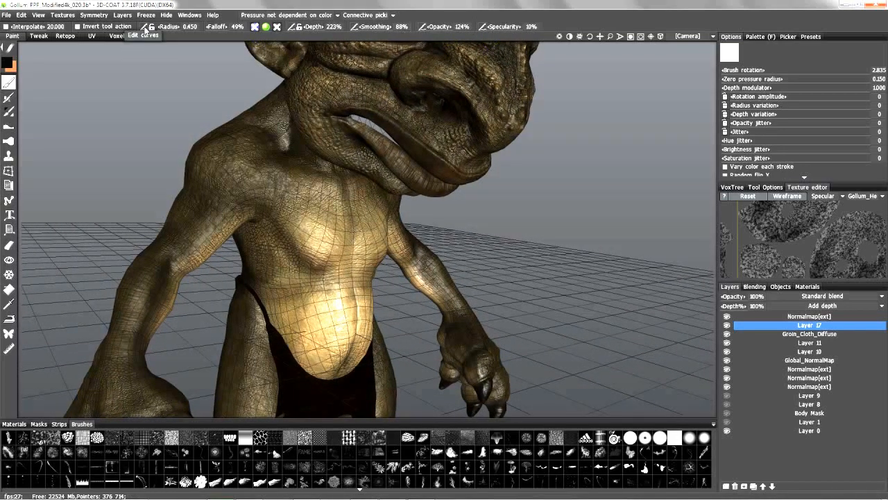
click(147, 37)
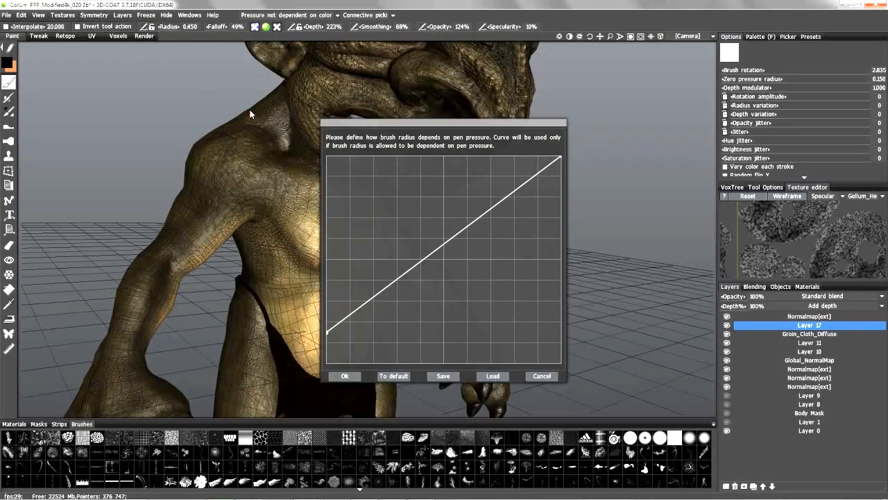
click(489, 210)
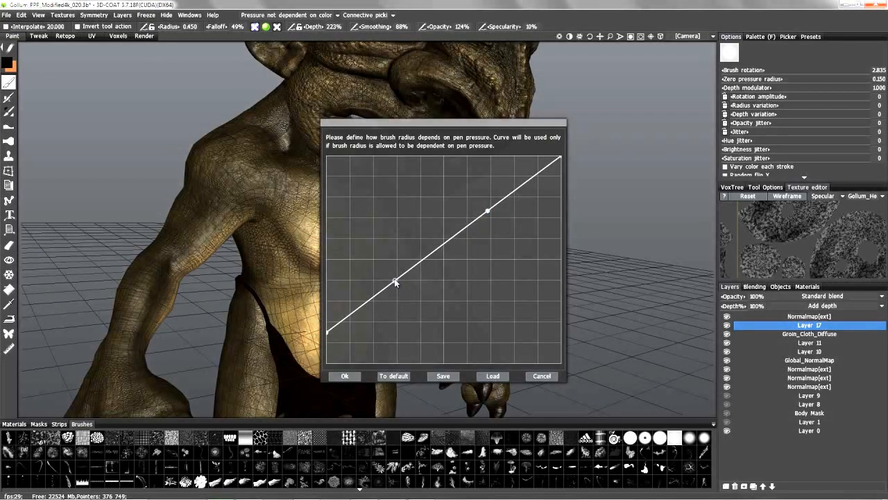
drag(328, 338, 327, 361)
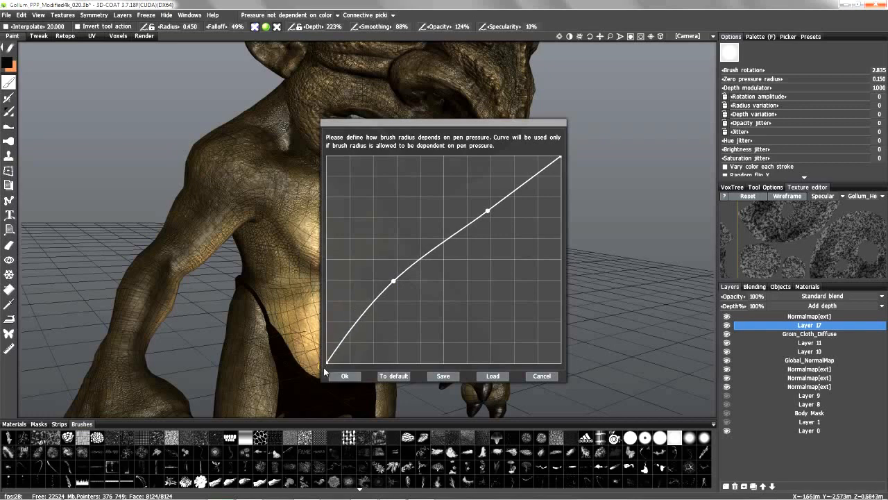
drag(394, 282, 406, 307)
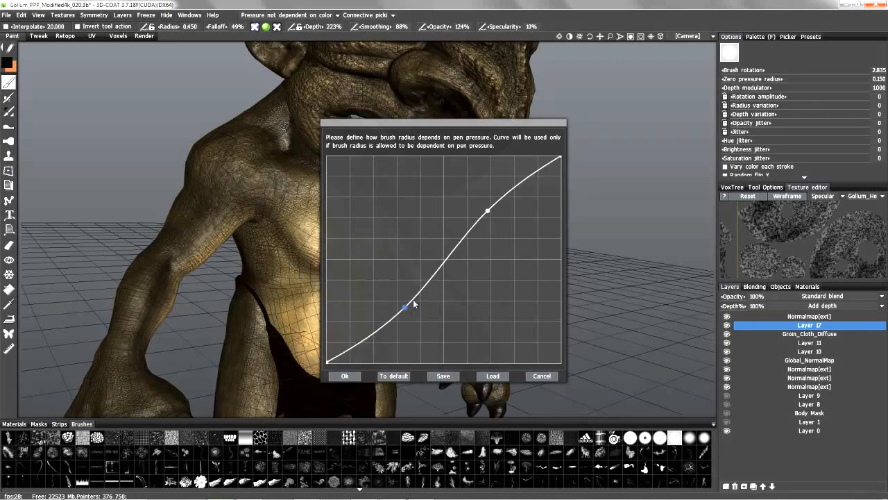
drag(488, 212, 499, 187)
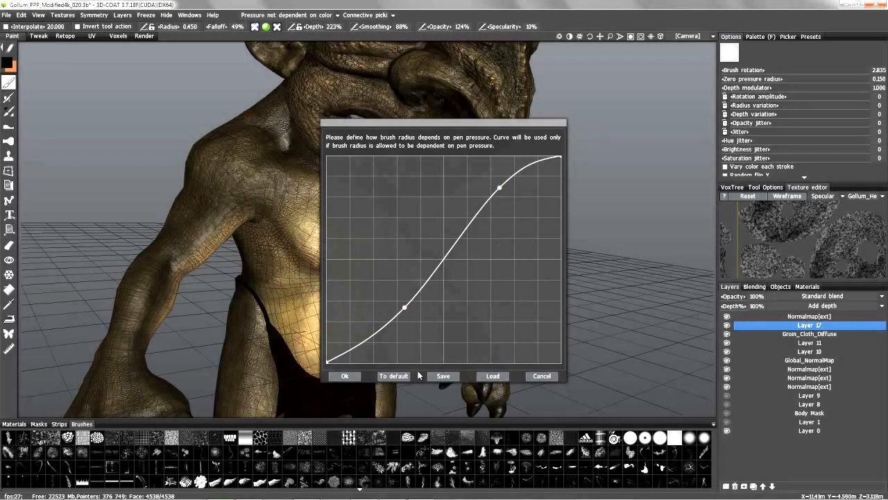
click(352, 377)
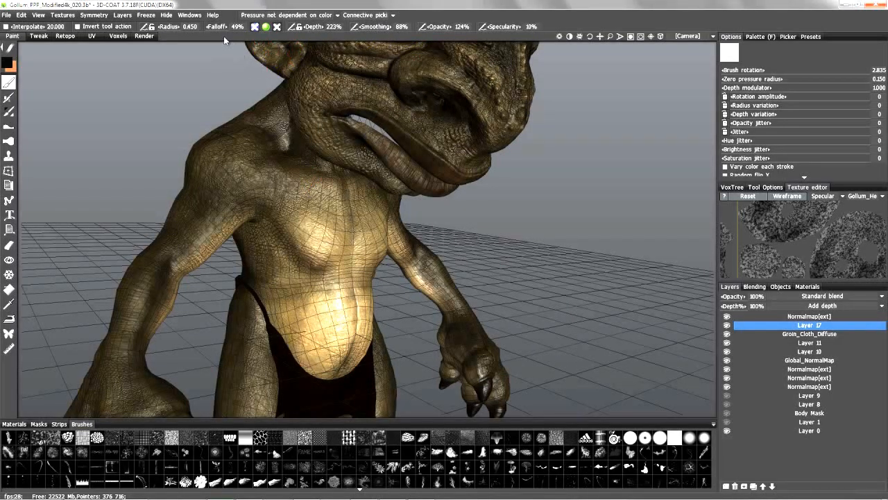
- Enlarge the brush radius to 1.288 and choose a round brush alpha split by a horizontal line
scroll(287, 203, up, 8)
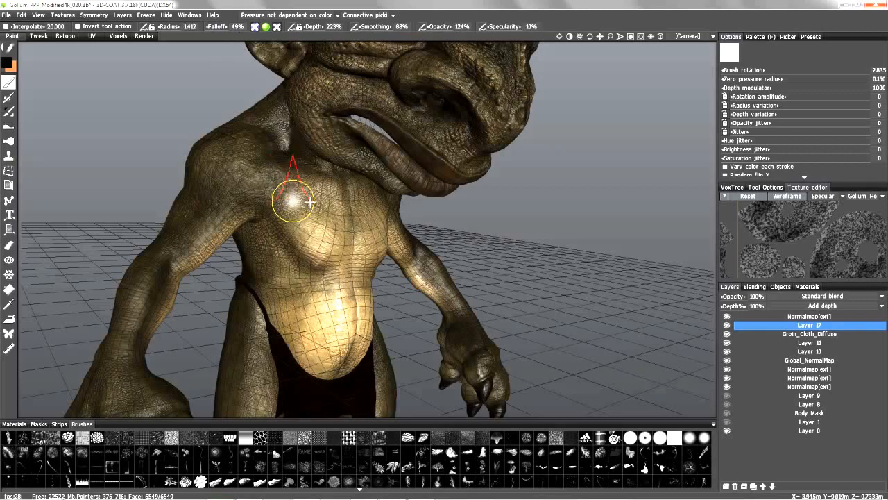
mouse_move(302, 201)
alt+mouse_down()
mouse_move(287, 219)
mouse_move(293, 234)
mouse_move(312, 227)
mouse_move(297, 246)
mouse_move(293, 205)
mouse_move(299, 269)
mouse_move(300, 251)
mouse_move(245, 165)
alt+mouse_up()
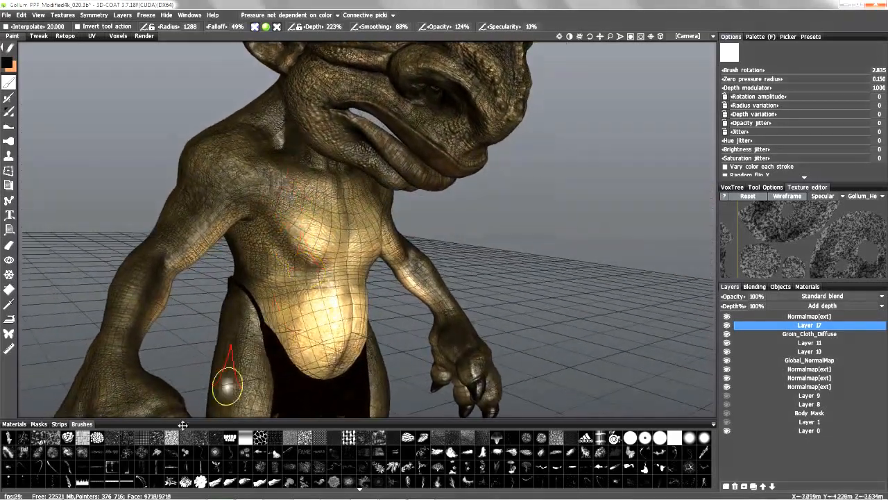
scroll(135, 450, down, 5)
scroll(135, 450, down, 2)
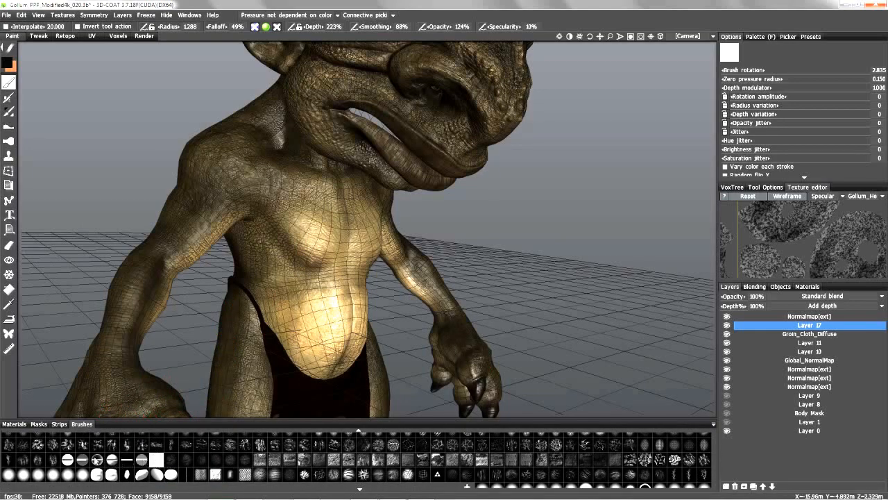
mouse_move(123, 341)
alt+mouse_down()
mouse_move(303, 178)
mouse_move(289, 266)
mouse_move(336, 187)
mouse_move(368, 215)
alt+mouse_up()
- Examine the brush's depth, color and specular channel switches and their settings
mouse_move(254, 29)
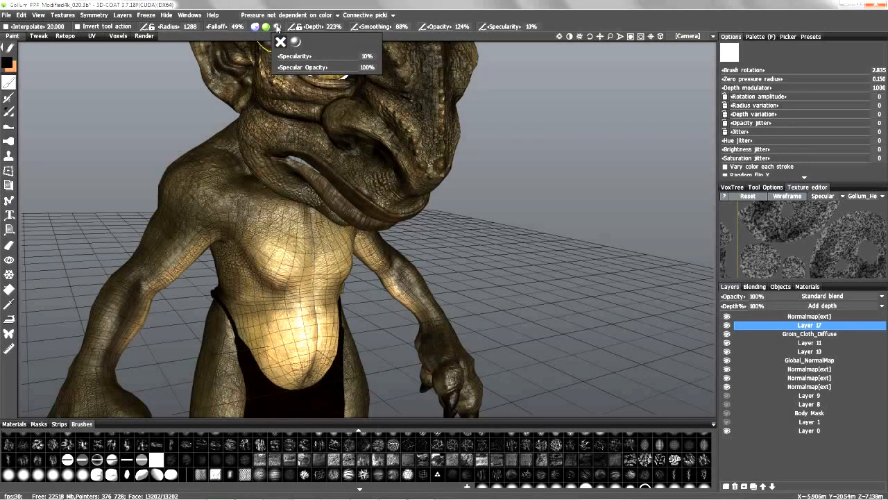
right_click(255, 27)
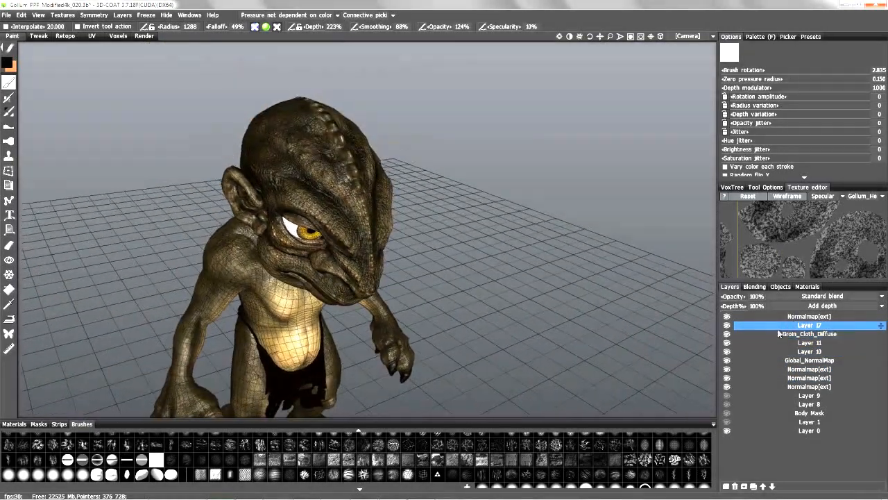
mouse_move(266, 29)
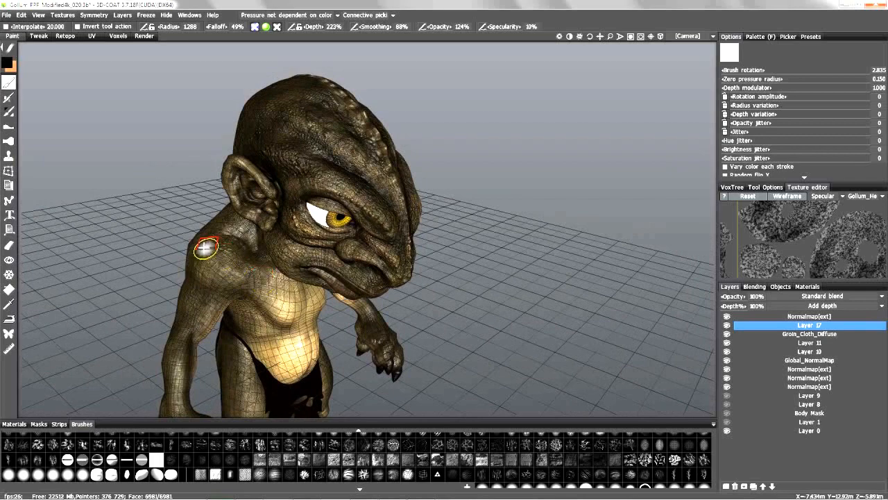
mouse_move(256, 29)
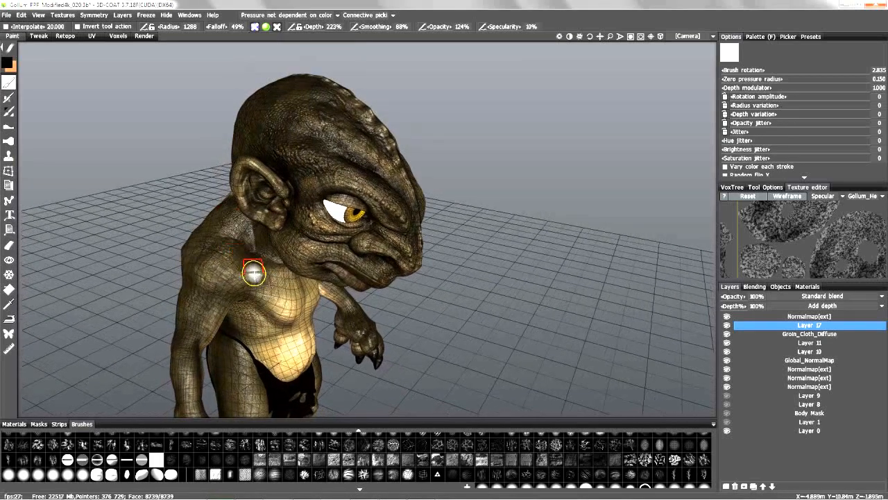
drag(176, 242, 259, 274)
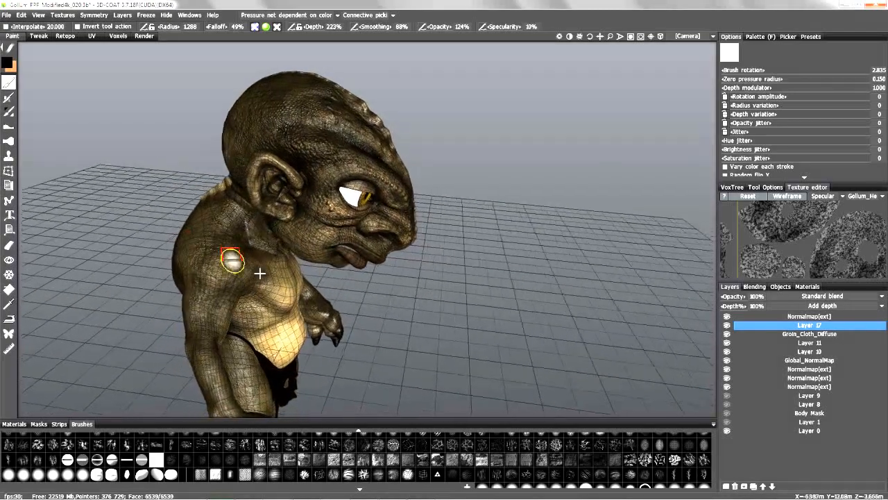
drag(218, 254, 255, 190)
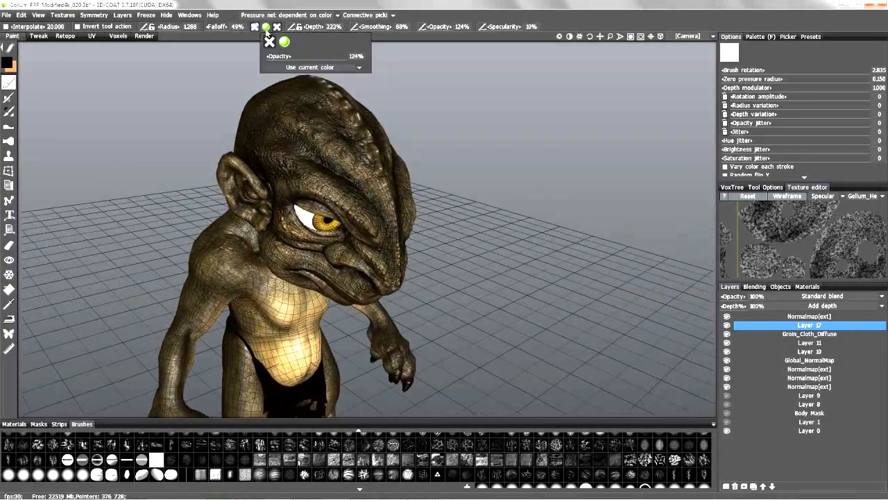
- Examine the color channel's modes for using the current color, one of two colors, or a random color between two
mouse_move(256, 29)
click(331, 68)
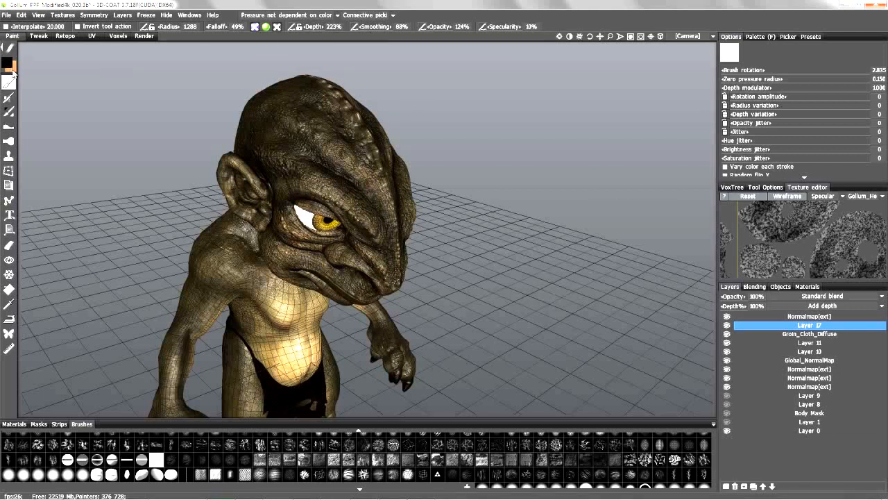
mouse_move(265, 30)
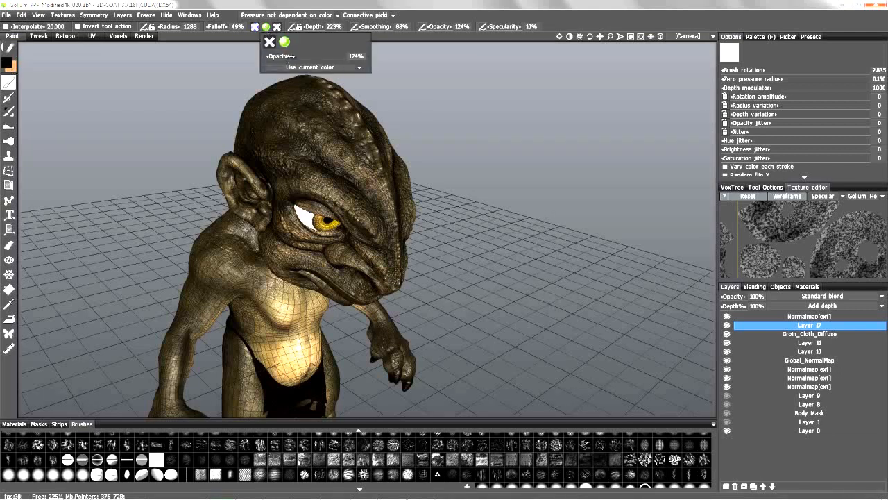
click(301, 68)
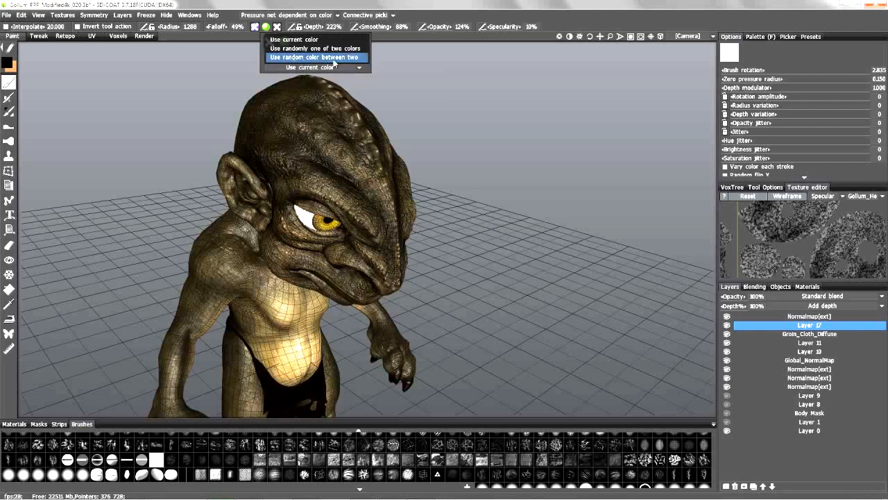
mouse_move(277, 27)
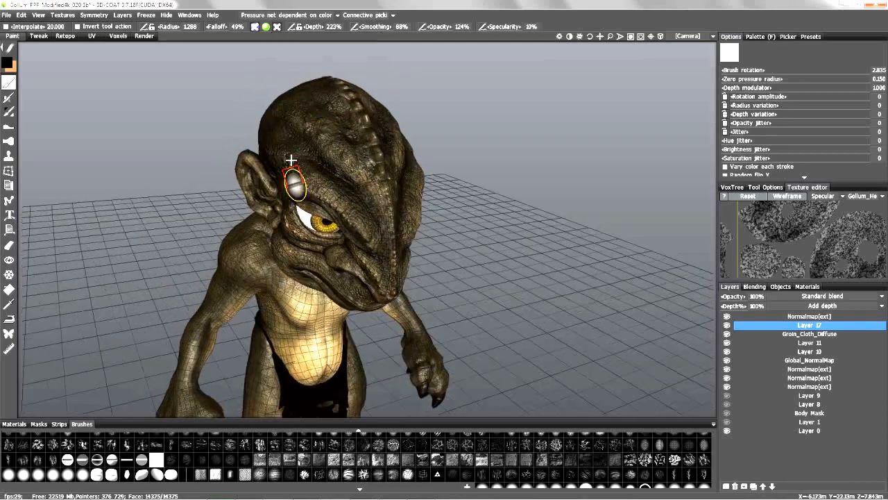
- Reduce the brush radius to 1.025 and set the brush specularity to 15%
drag(505, 48, 515, 60)
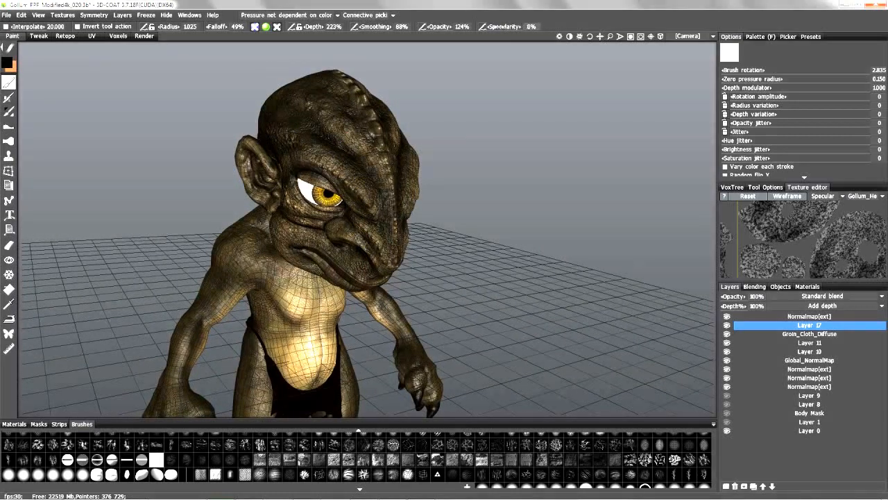
drag(215, 187, 345, 254)
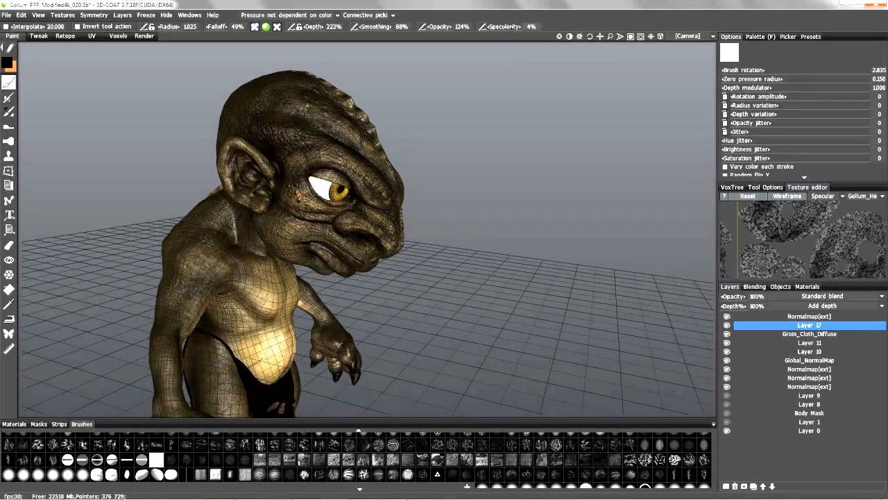
drag(503, 48, 313, 238)
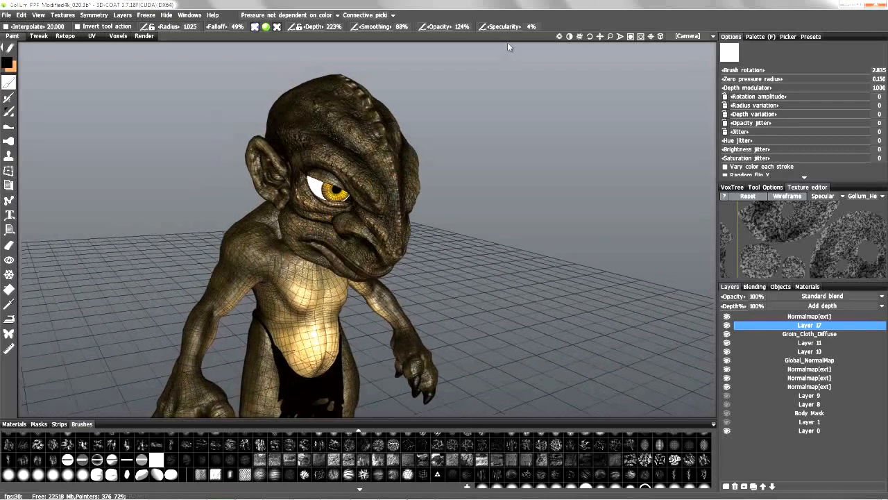
mouse_move(504, 27)
mouse_down()
mouse_move(532, 28)
mouse_move(515, 26)
mouse_up()
mouse_move(463, 181)
mouse_down()
mouse_move(422, 231)
mouse_move(376, 249)
mouse_move(347, 192)
mouse_move(308, 186)
mouse_up()
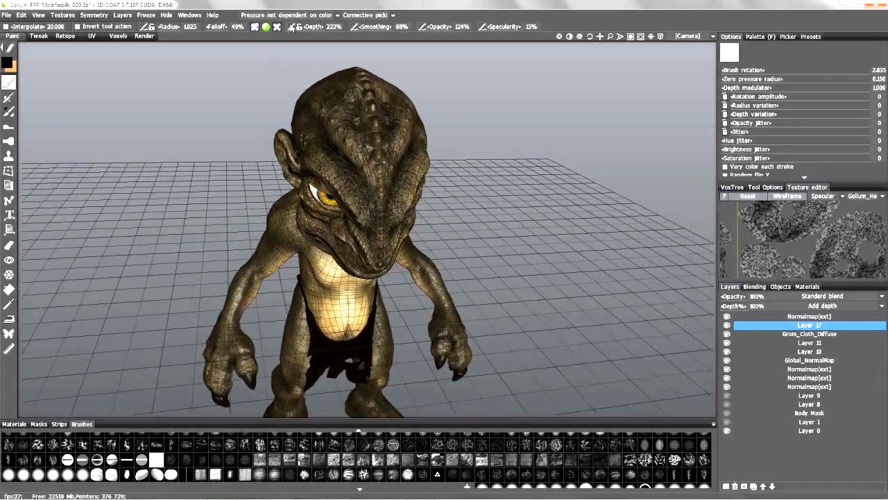
- Swap the paint colors to make orange the foreground color and set the brush pressure condition to less in cavity
click(303, 16)
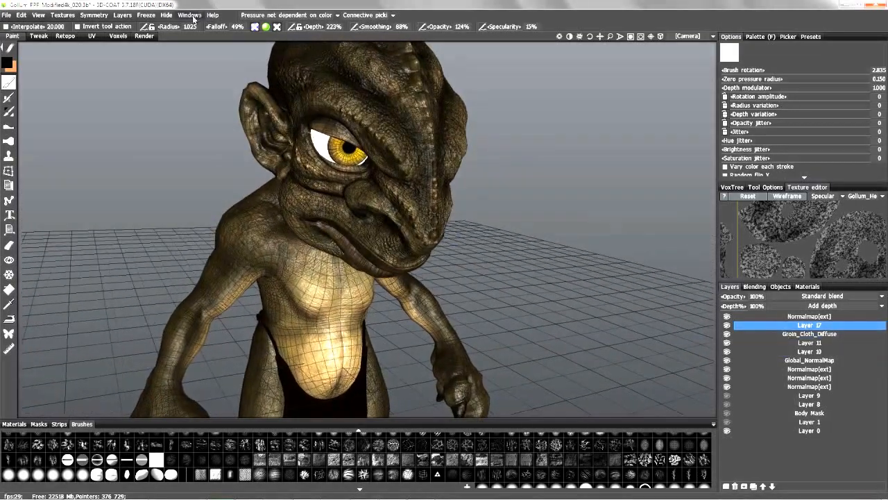
click(263, 15)
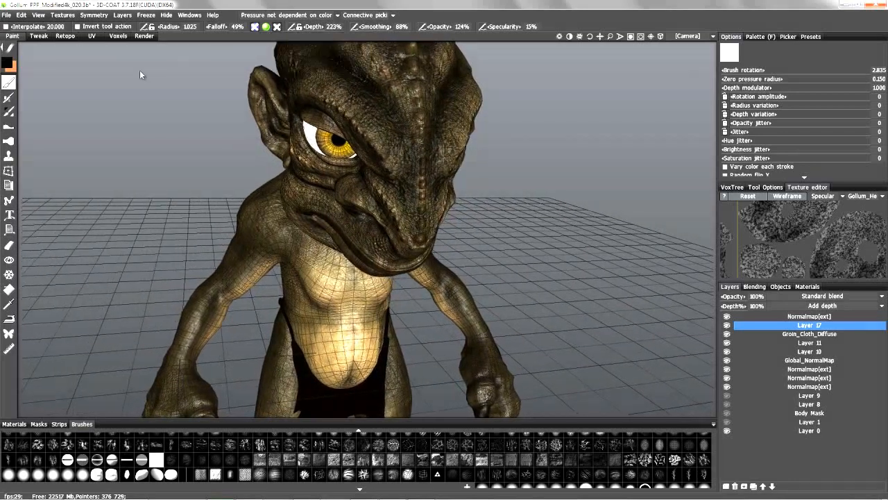
key(x)
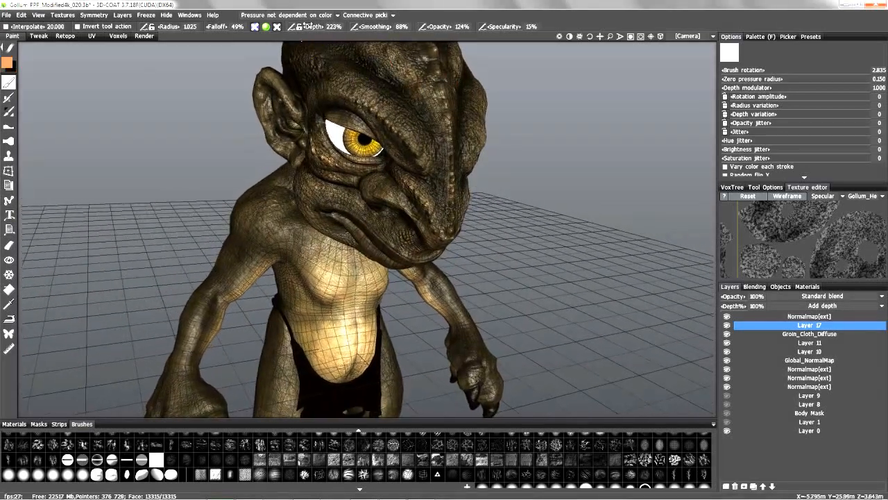
click(321, 16)
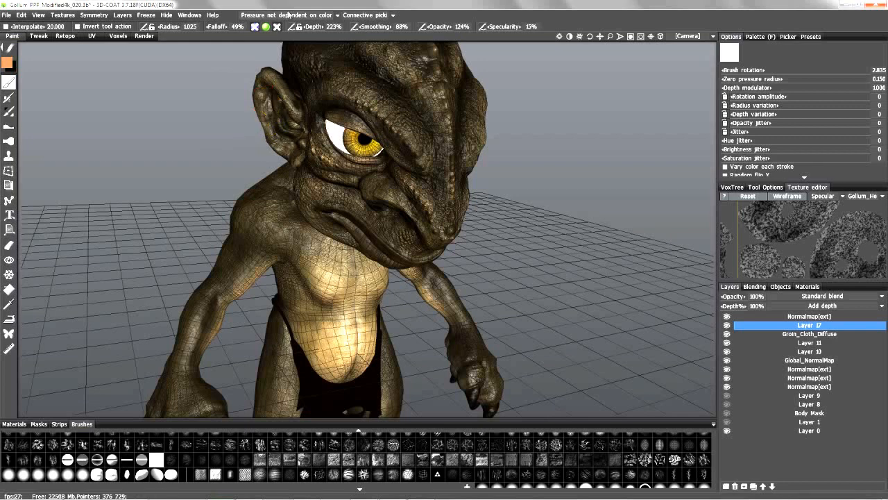
click(289, 14)
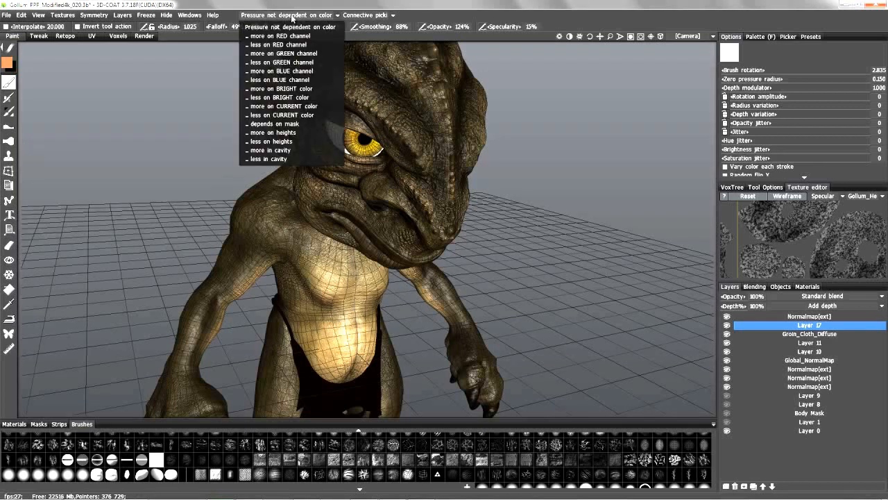
click(265, 159)
- Choose the first soft round brush alpha in the last row and reduce the brush radius to 0.533
alt+drag(386, 125, 571, 213)
alt+right_drag(461, 147, 564, 436)
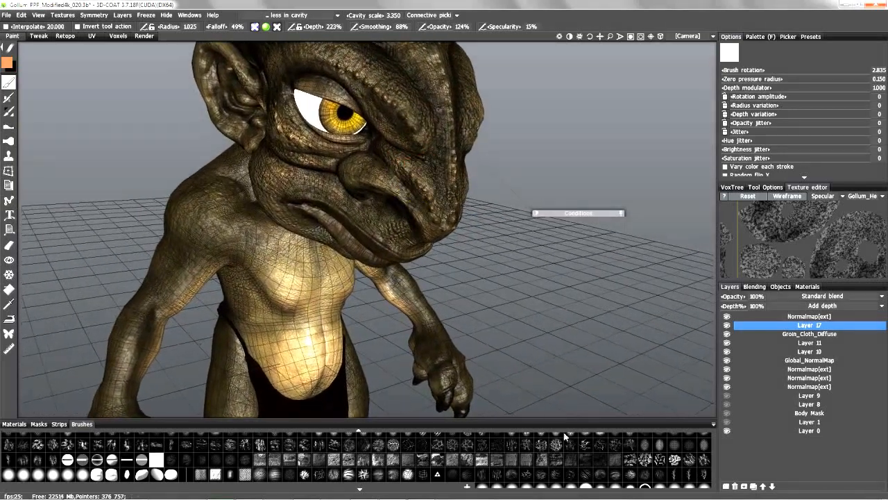
scroll(549, 444, down, 1)
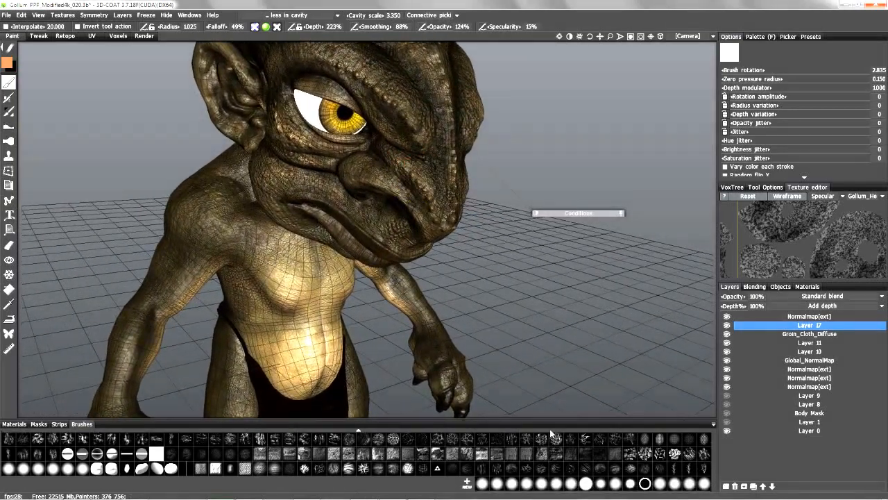
click(480, 487)
mouse_move(521, 232)
mouse_down()
mouse_move(506, 232)
mouse_move(548, 233)
mouse_move(527, 231)
mouse_up()
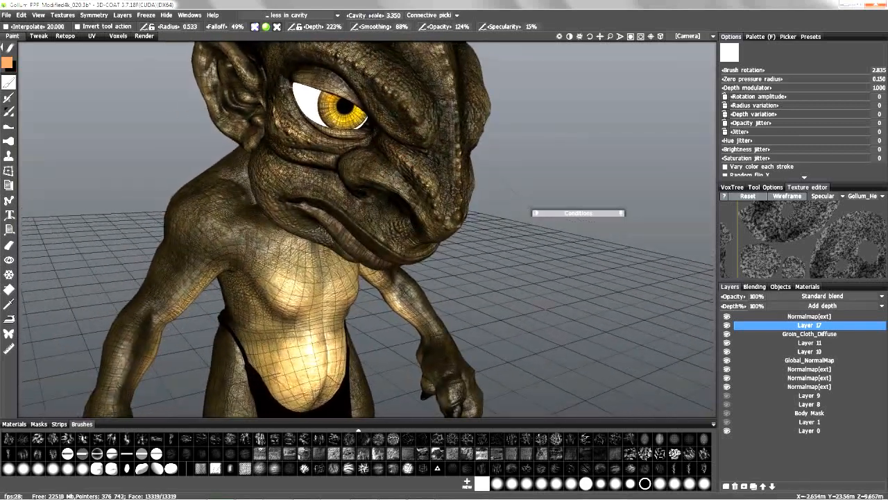
- Paint orange onto the raised scales beside the creature's nose and around the eye
alt+drag(382, 47, 391, 52)
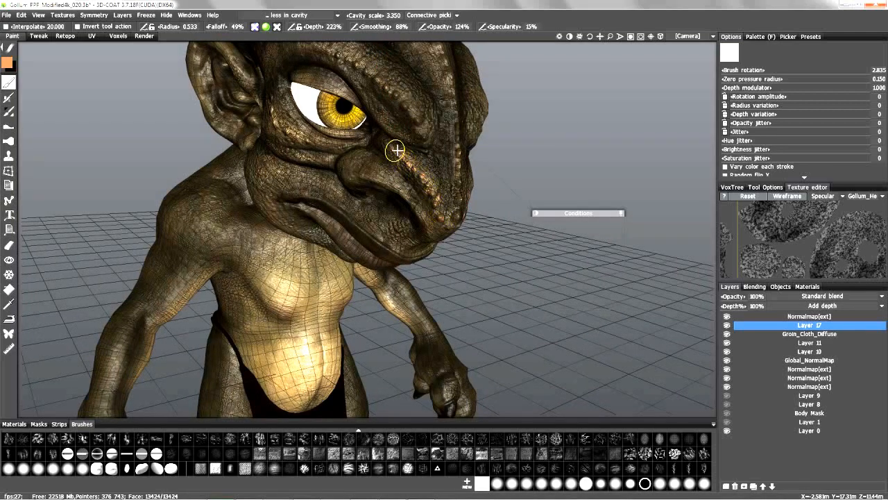
mouse_move(403, 158)
alt+mouse_down()
mouse_move(365, 113)
mouse_move(361, 80)
mouse_move(406, 190)
mouse_move(382, 229)
mouse_move(254, 138)
mouse_move(248, 144)
mouse_move(253, 139)
alt+mouse_up()
scroll(381, 227, up, 3)
alt+drag(297, 56, 363, 61)
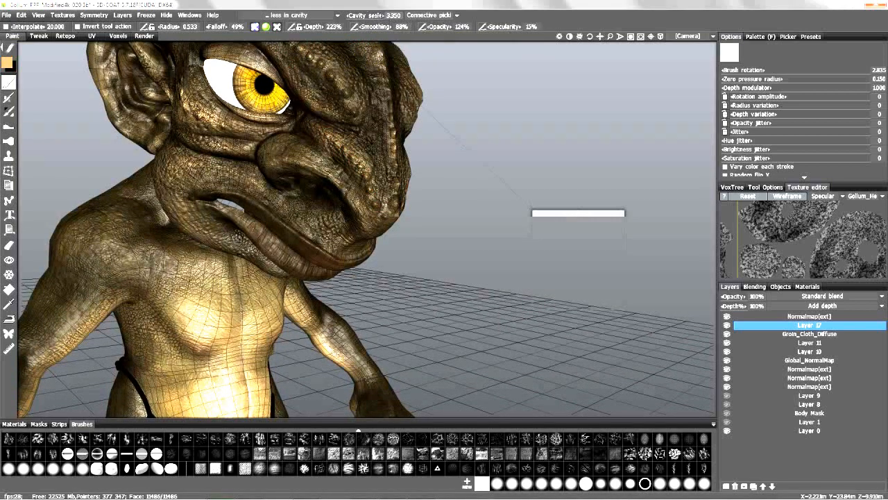
- Lower the cavity scale to 0.675 and paint orange over the bumps along the creature's snout ridge
drag(356, 15, 325, 20)
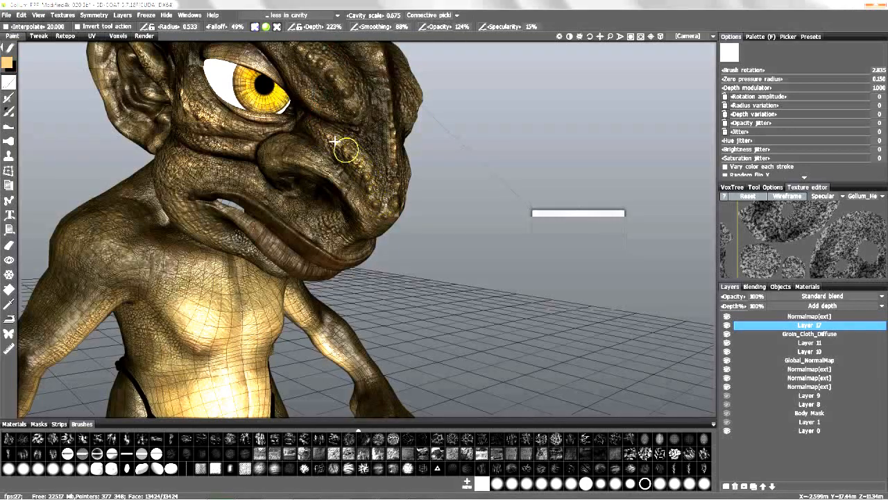
alt+drag(358, 162, 397, 104)
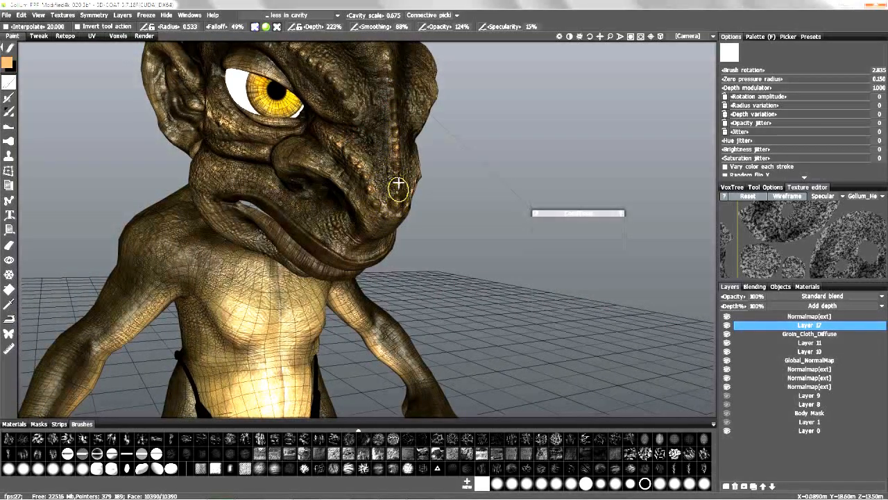
alt+drag(392, 171, 378, 156)
alt+drag(393, 197, 395, 104)
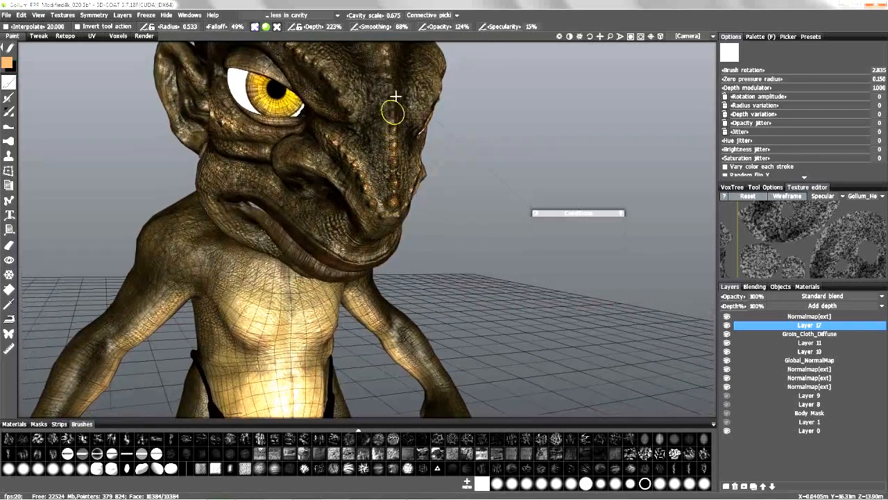
mouse_move(373, 202)
alt+mouse_down()
mouse_move(264, 150)
mouse_move(271, 229)
mouse_move(287, 61)
alt+mouse_up()
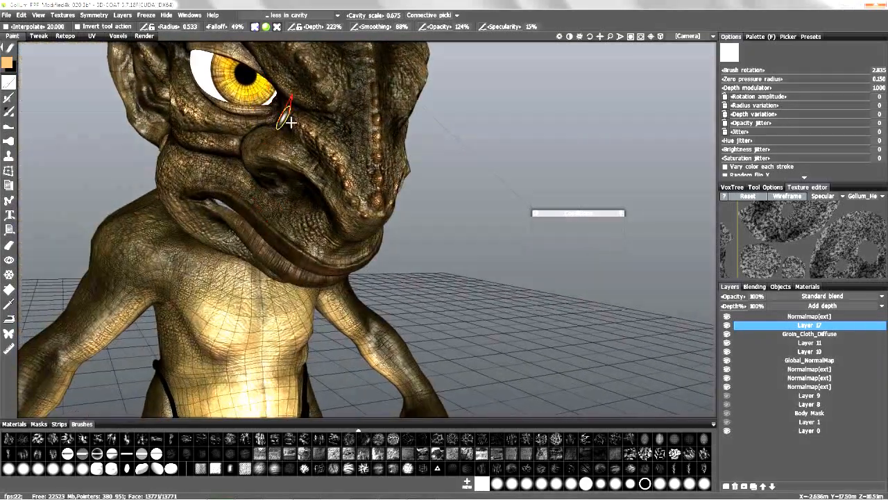
- Set the pressure condition to more in cavity with a cavity scale of 4.450, and make black the foreground color
click(305, 15)
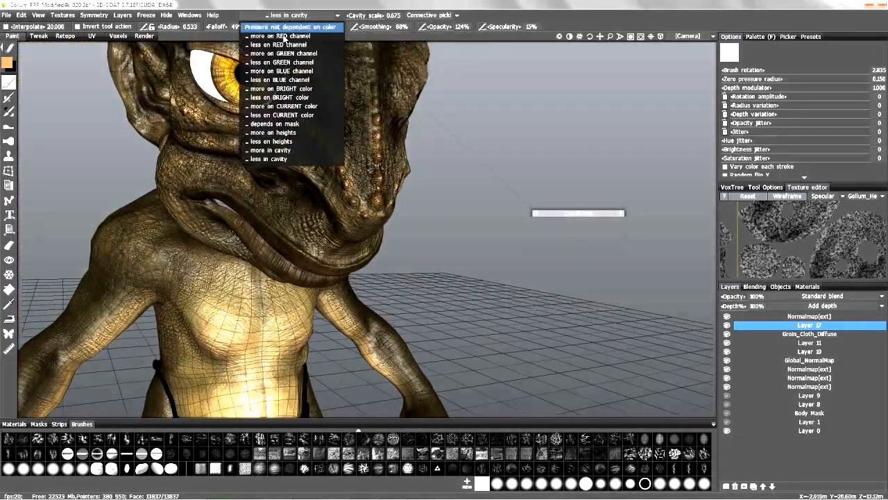
click(271, 150)
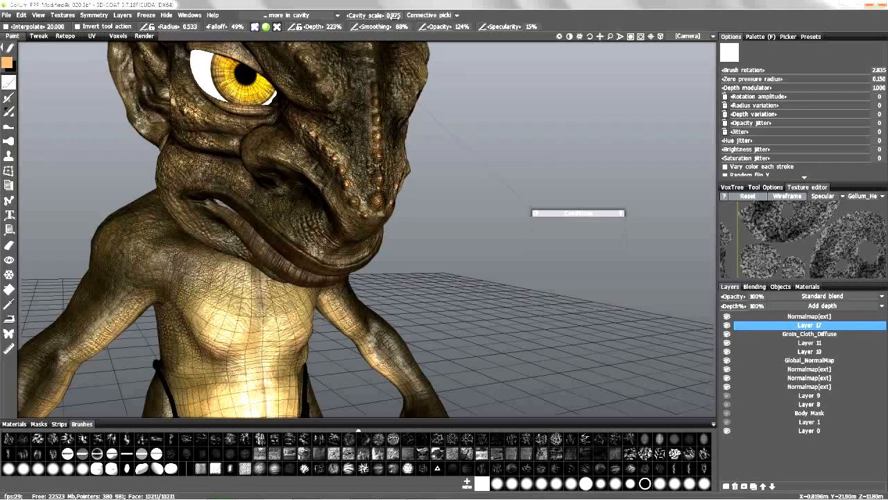
drag(43, 65, 76, 91)
key(x)
- Paint black into the skin creases beside the nose and across the creature's cheek
alt+drag(291, 143, 308, 136)
scroll(317, 155, up, 4)
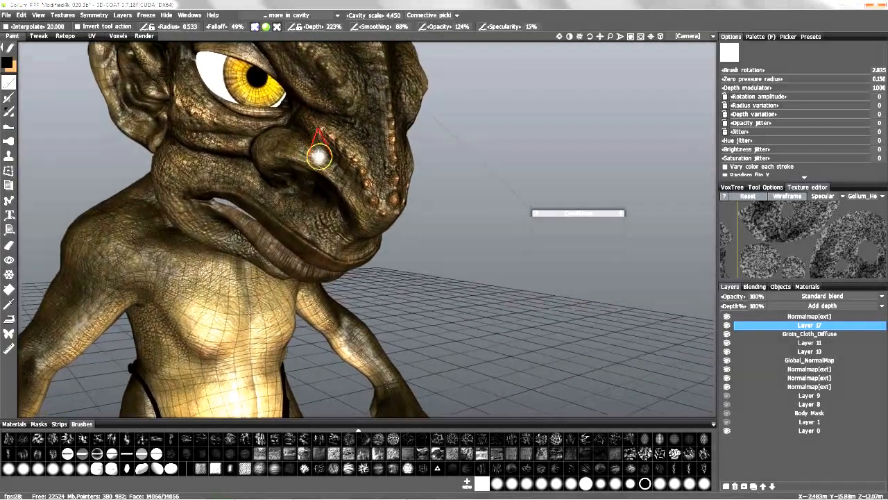
alt+drag(283, 202, 325, 211)
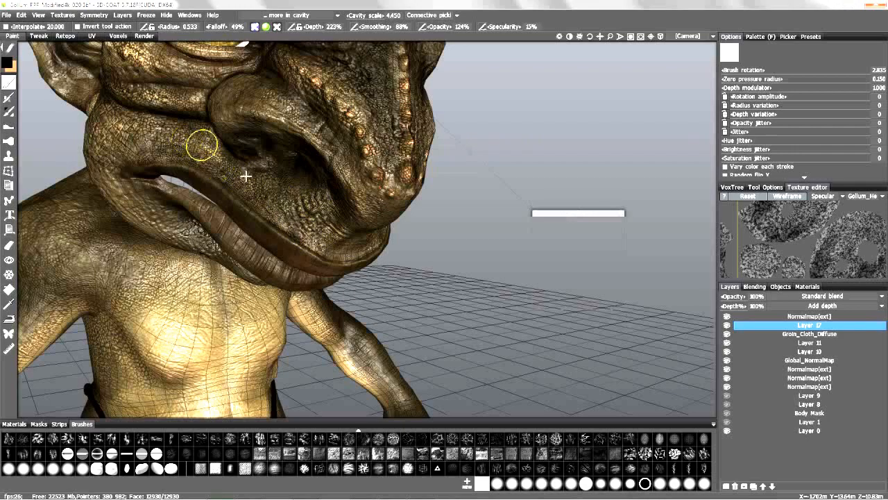
alt+drag(219, 152, 73, 147)
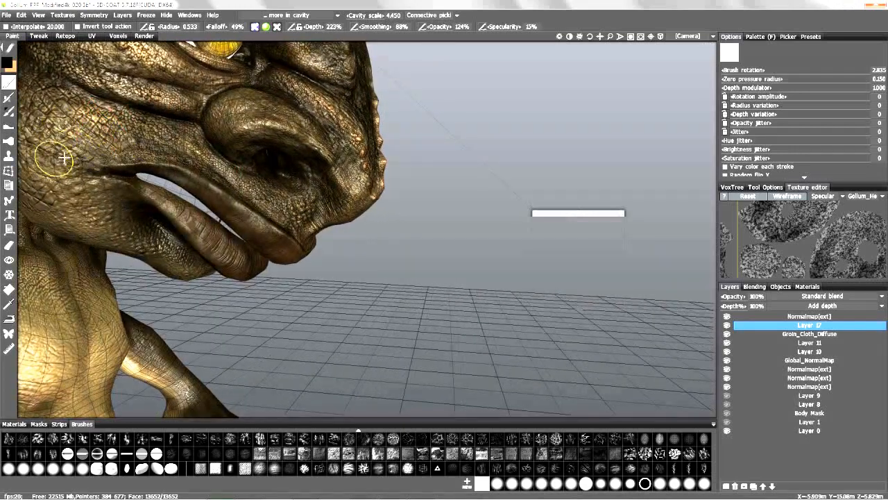
alt+drag(159, 74, 282, 88)
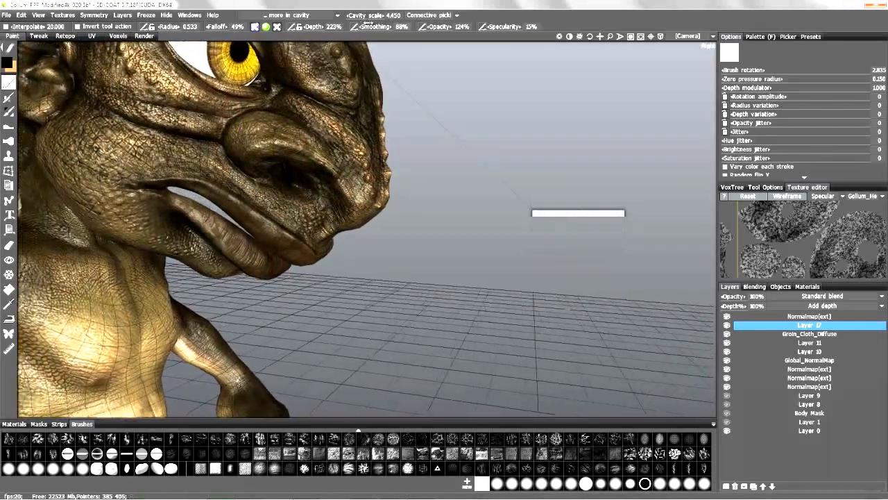
- Raise the cavity scale to 5.000 and darken the creases between the scales on the cheek and around the mouth
drag(362, 17, 366, 16)
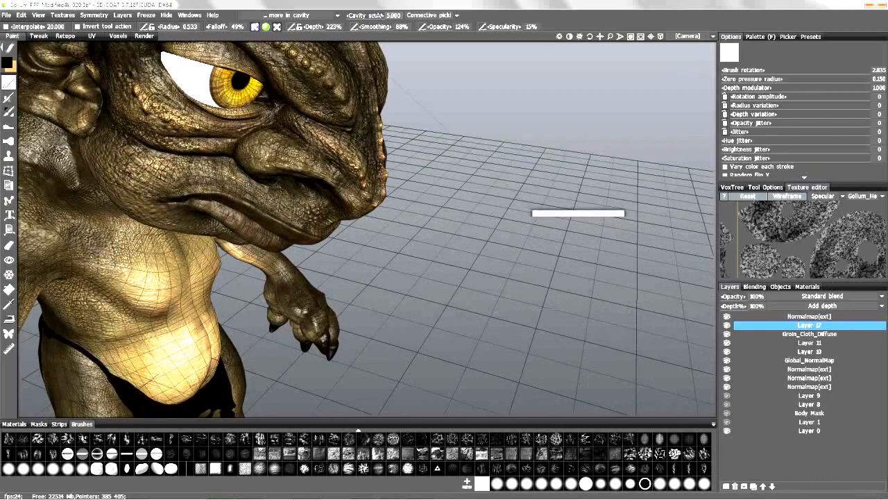
alt+drag(228, 149, 312, 183)
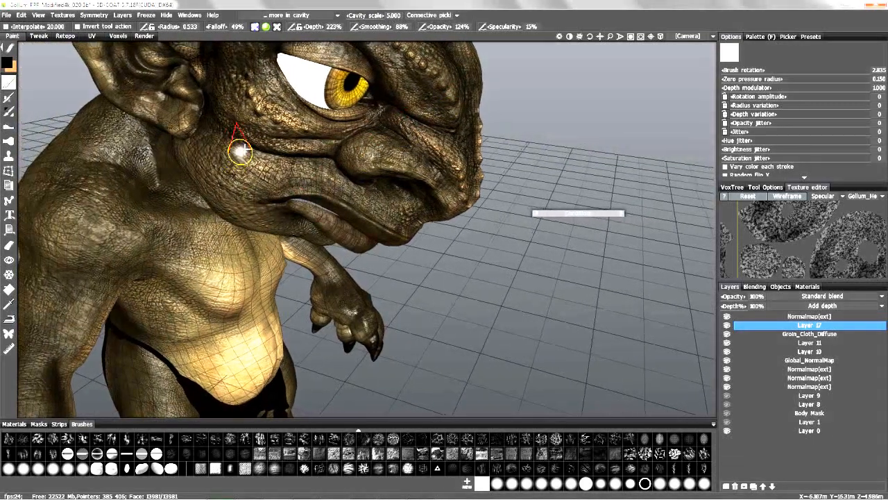
alt+right_drag(228, 153, 254, 185)
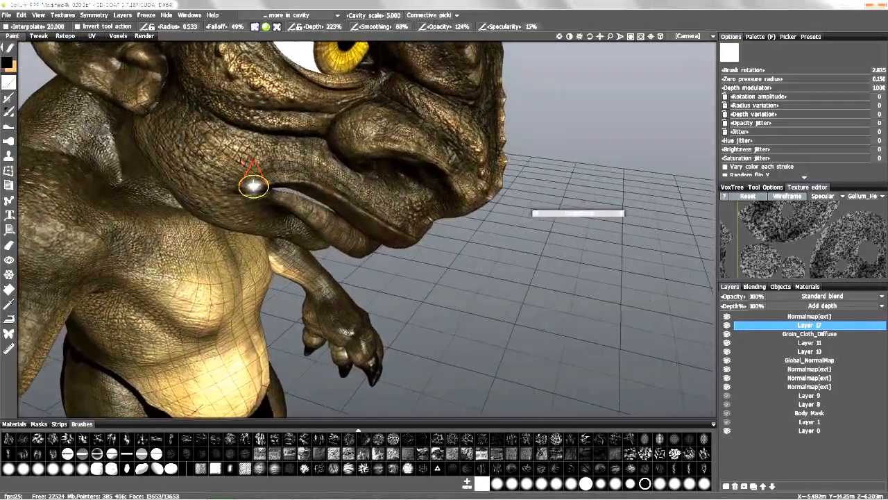
mouse_move(252, 164)
alt+mouse_down()
mouse_move(198, 133)
mouse_move(170, 155)
mouse_move(217, 137)
mouse_move(139, 101)
mouse_move(183, 182)
alt+mouse_up()
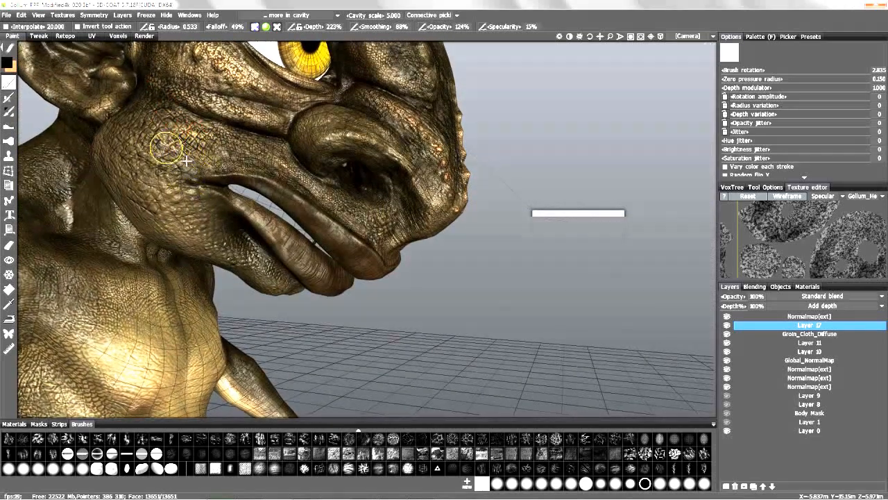
mouse_move(242, 154)
alt+mouse_down()
mouse_move(317, 186)
mouse_move(323, 176)
alt+mouse_up()
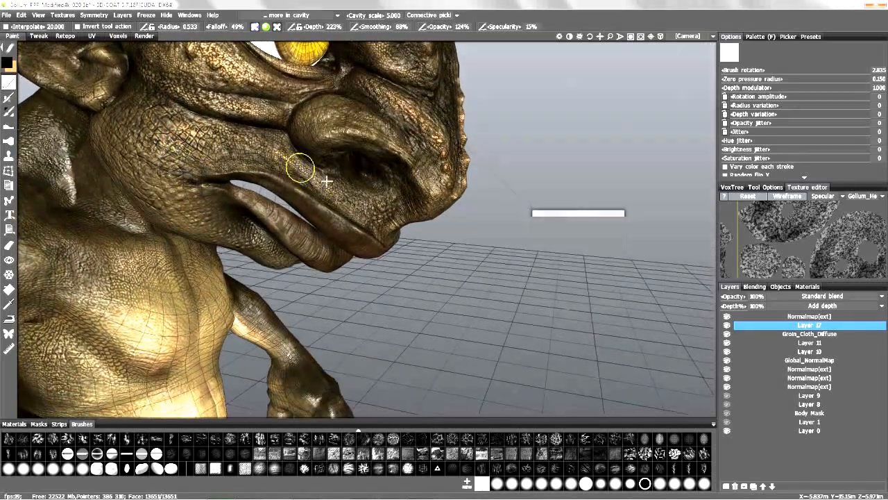
alt+drag(394, 220, 305, 41)
- Set the brush pressure condition back to not dependent on color
click(292, 15)
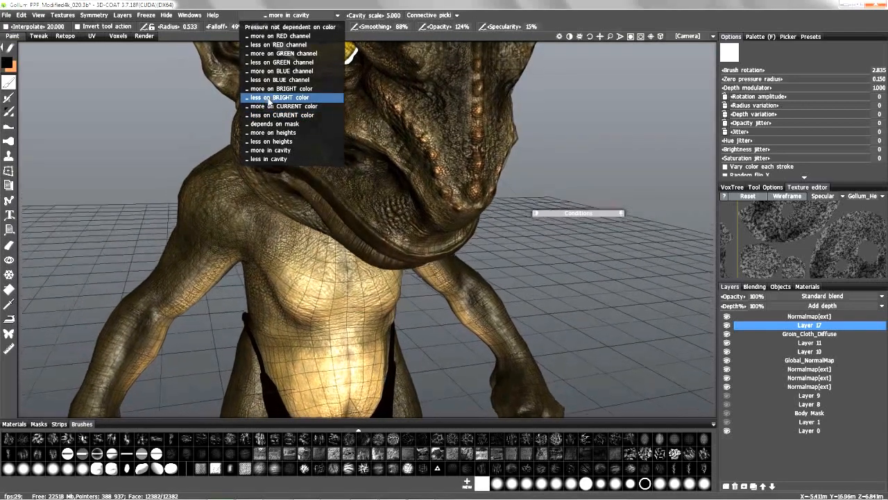
click(308, 15)
click(288, 27)
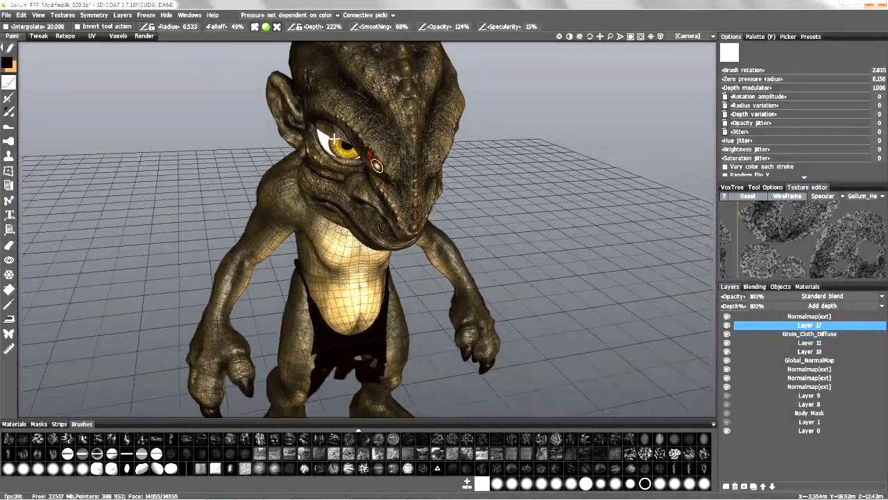
- Examine the file commands, including the export targets for external applications and the browse options
click(7, 15)
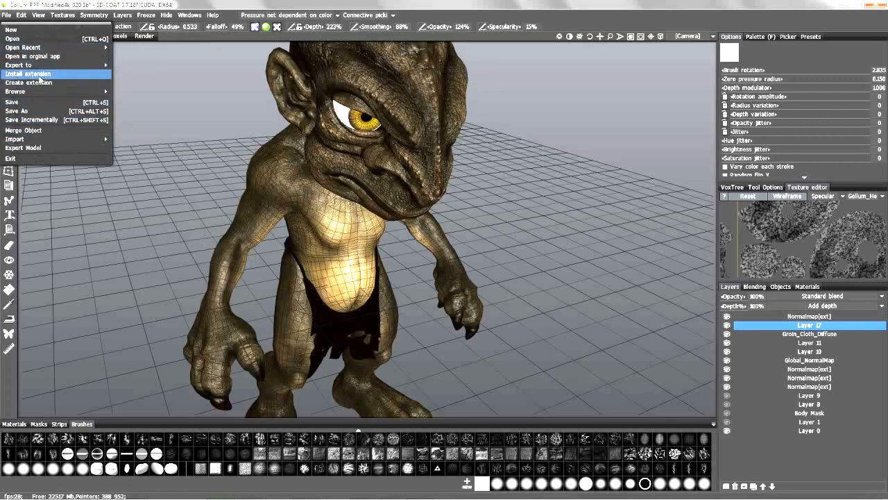
mouse_move(34, 67)
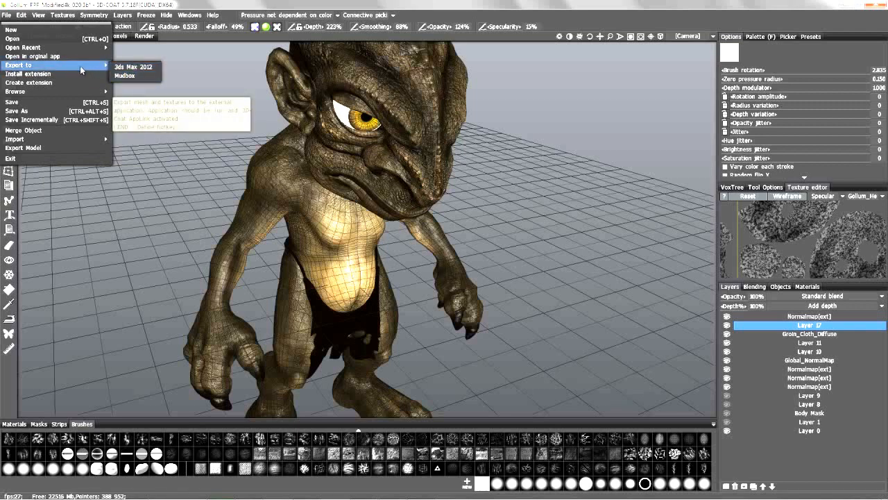
click(178, 64)
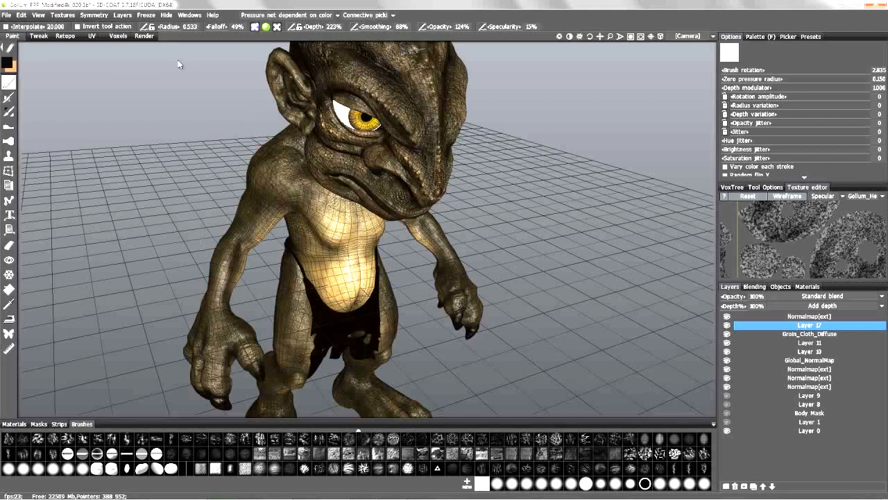
click(9, 16)
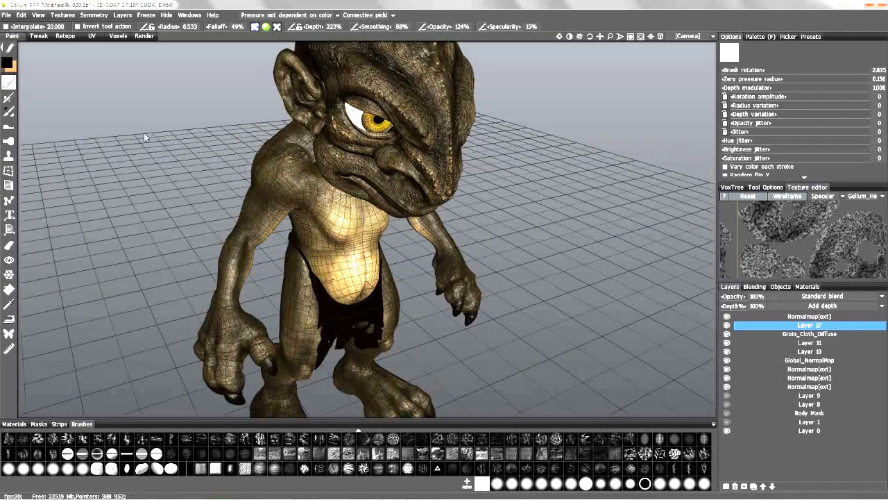
click(8, 14)
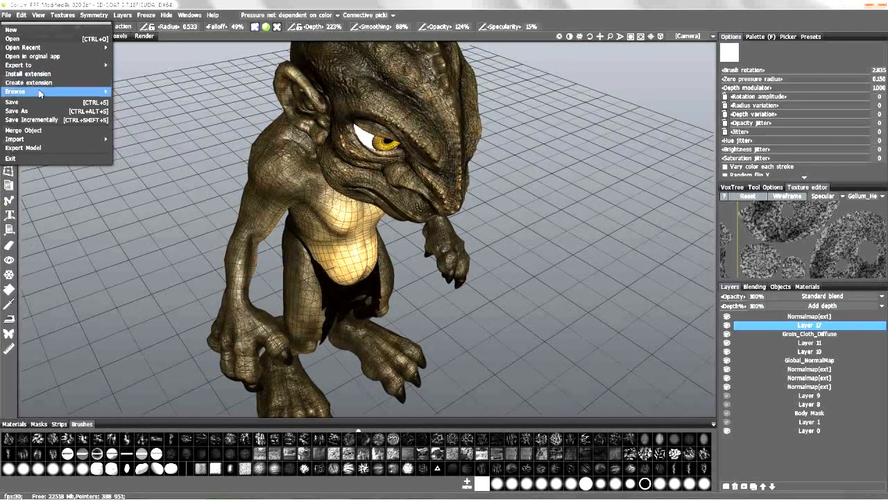
mouse_move(70, 92)
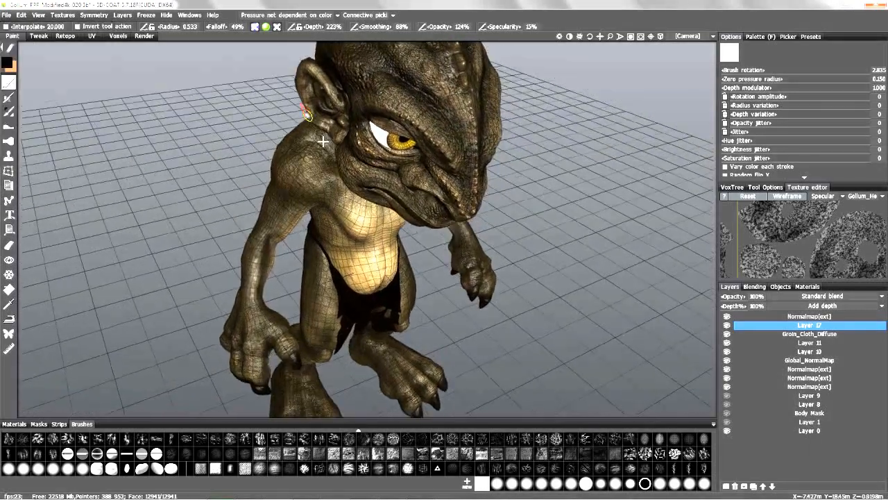
- Examine the model import variants along with the object merge and model export commands
scroll(338, 218, up, 8)
scroll(327, 224, down, 3)
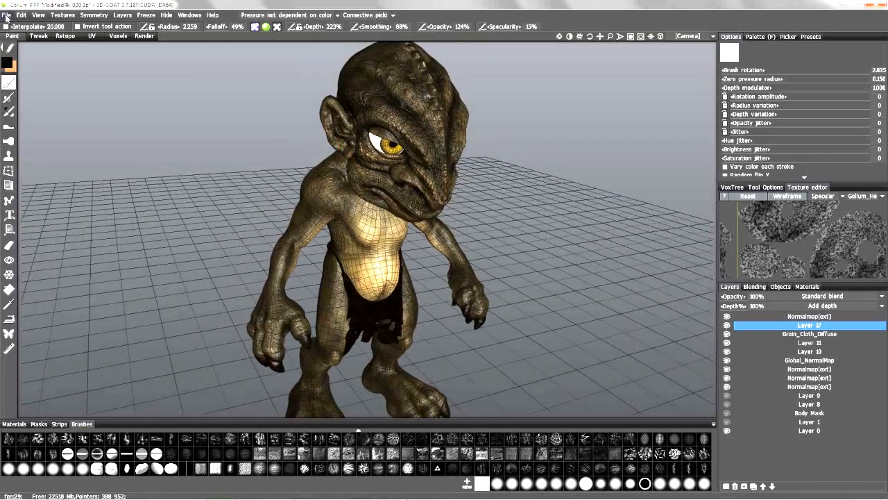
click(5, 15)
mouse_move(41, 138)
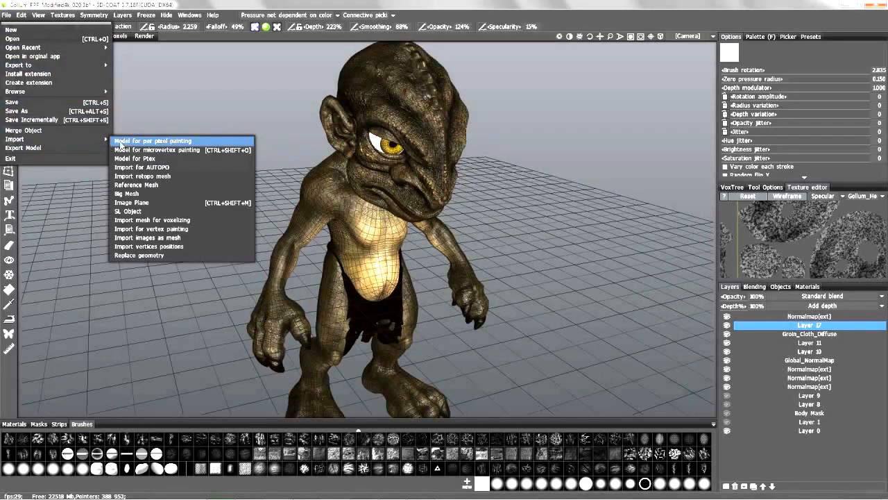
alt+drag(277, 167, 327, 300)
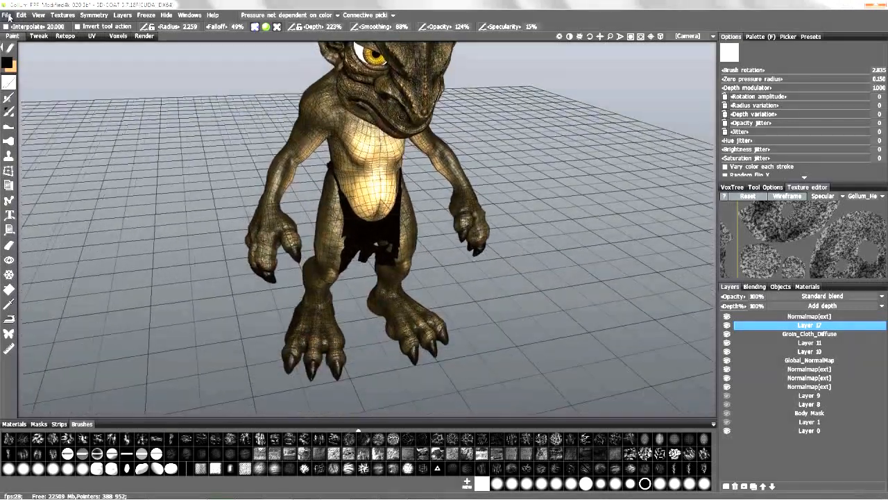
click(6, 15)
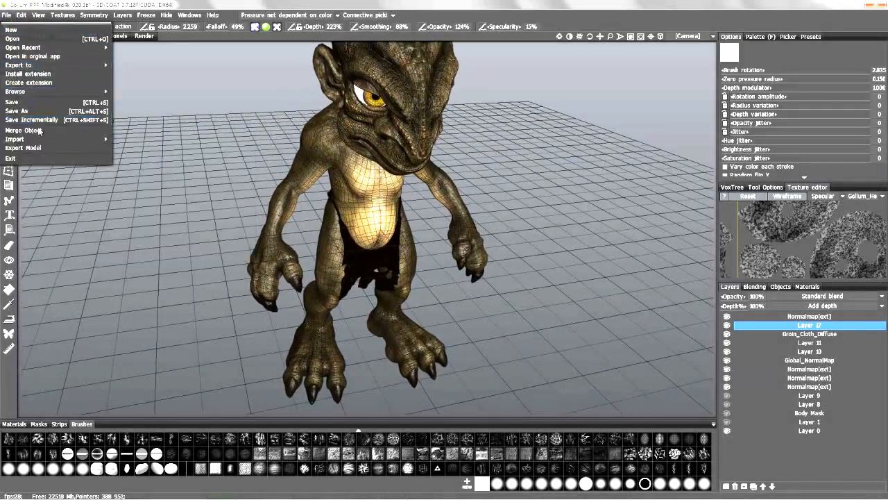
- Examine the texture width and height of each UV set in the mesh and texture resolution settings without changing them
mouse_move(23, 16)
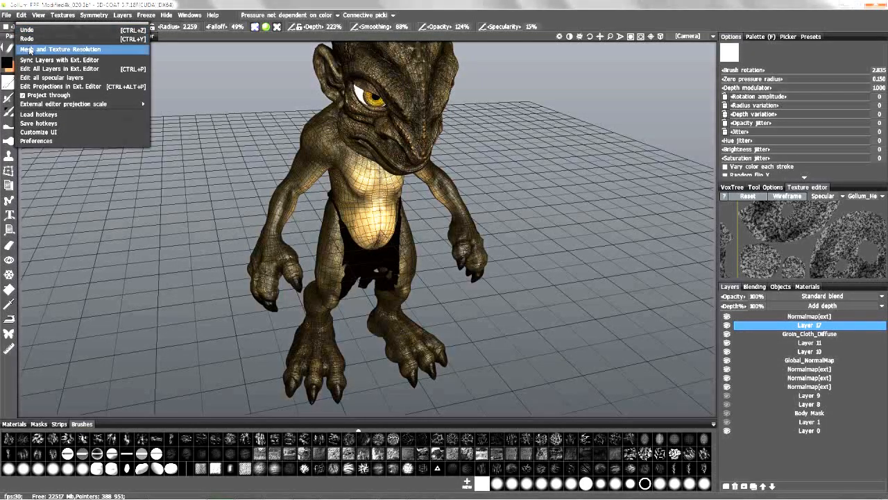
click(70, 49)
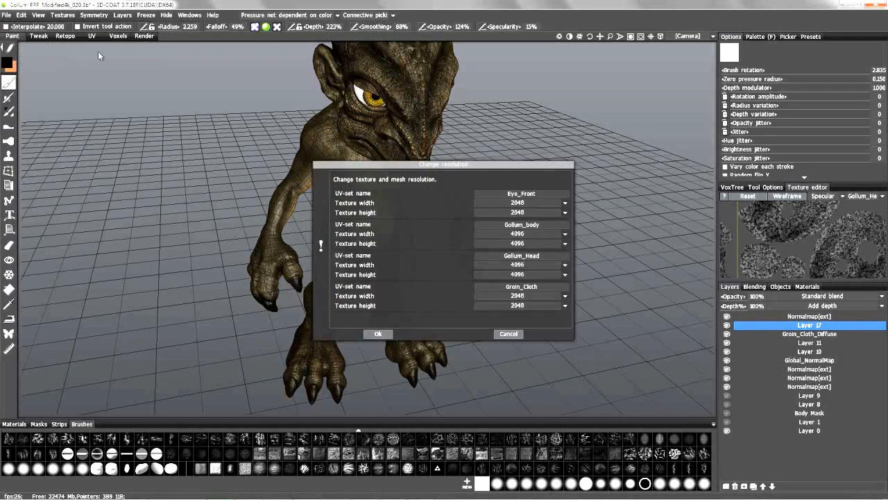
click(498, 204)
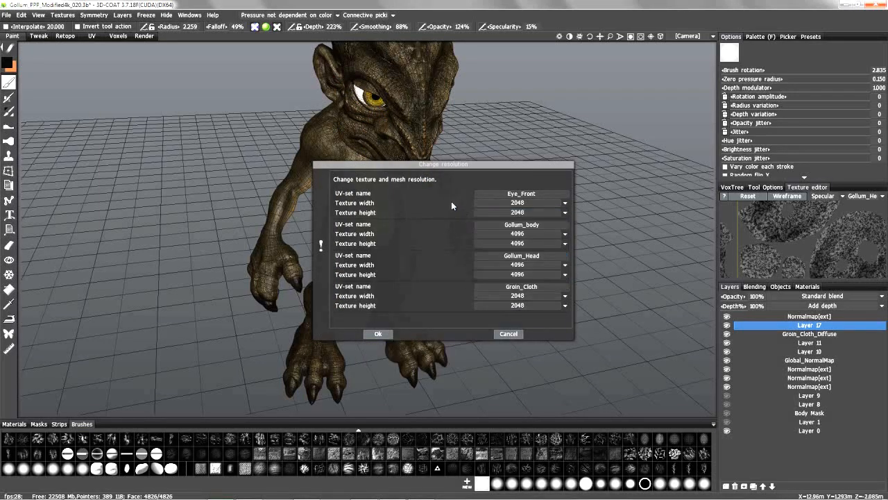
click(509, 333)
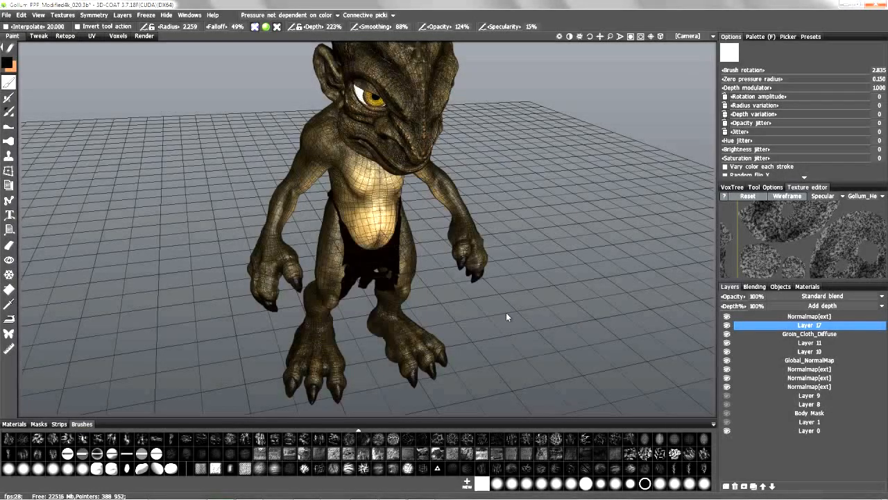
- Examine the external editor commands and the general preference that selects the External 2D-editor executable, leaving it unchanged
click(21, 15)
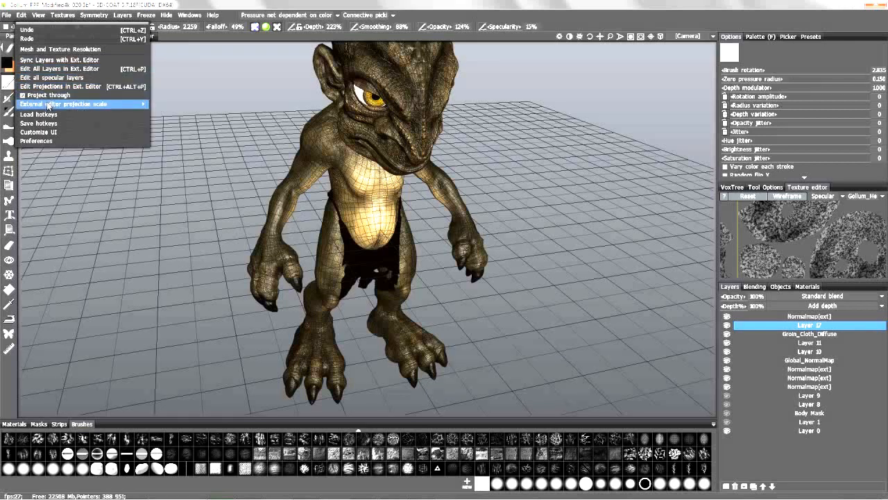
click(70, 71)
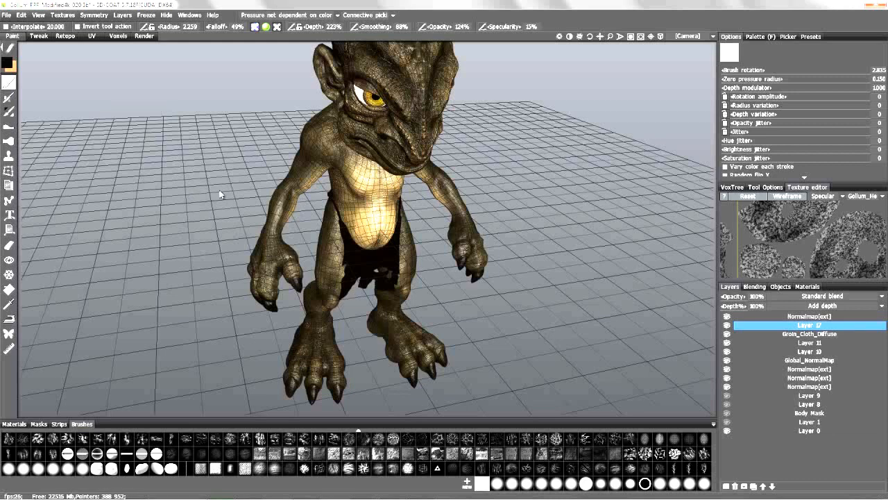
click(23, 16)
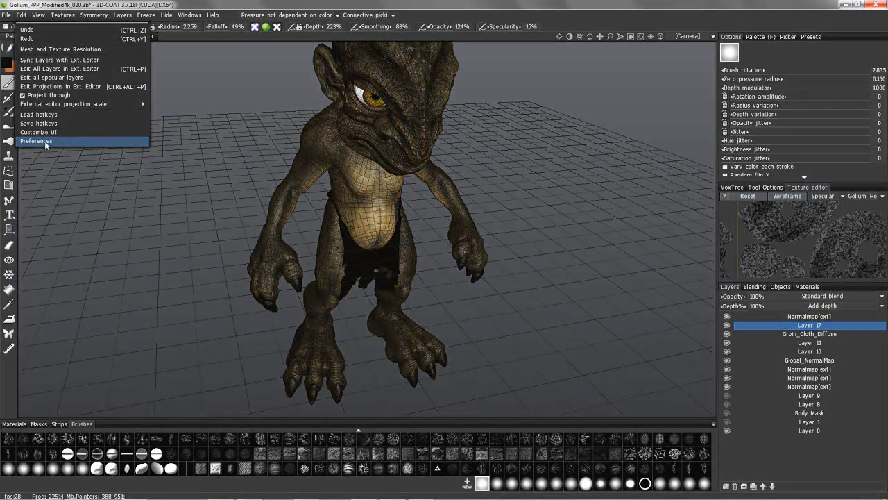
click(46, 141)
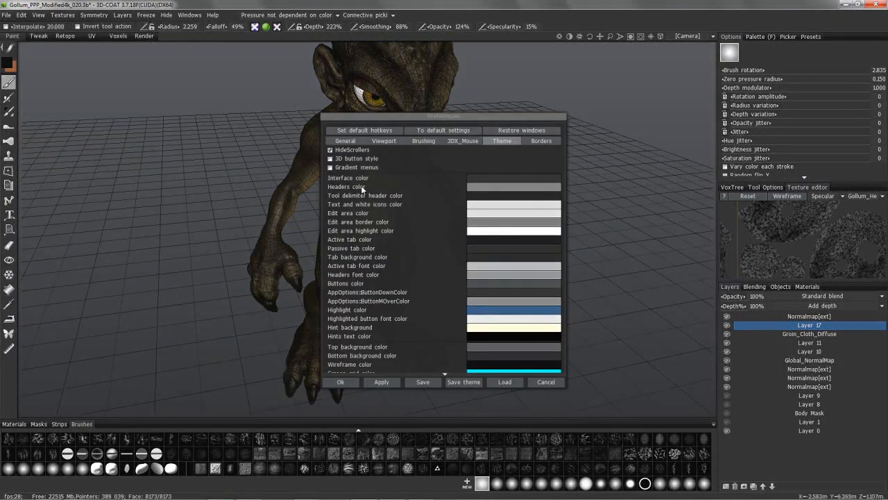
click(346, 141)
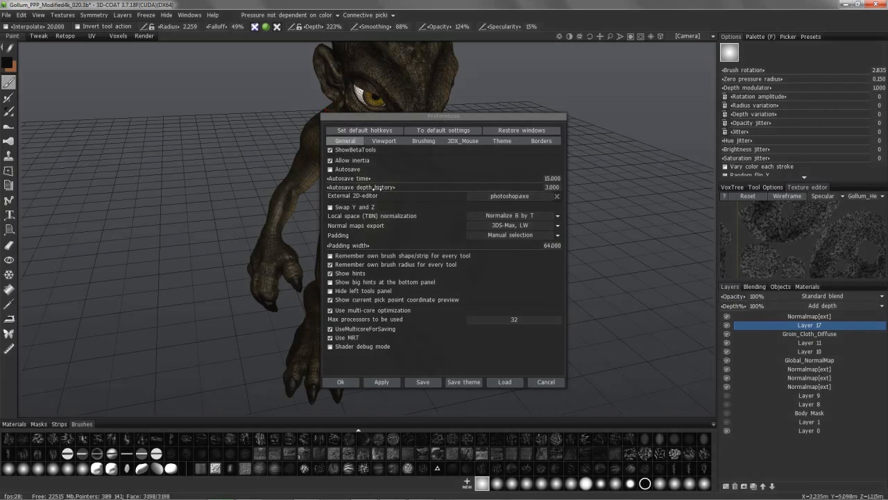
click(502, 197)
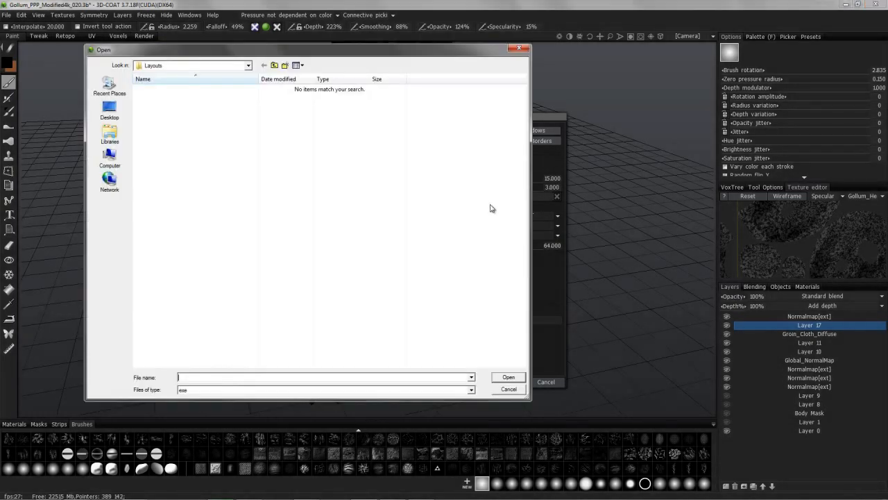
click(509, 388)
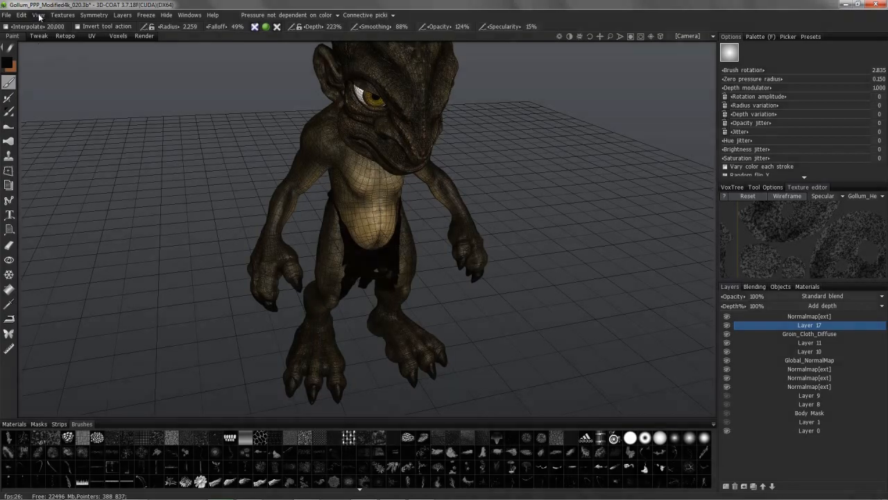
- Examine the Edit Projections in Ext. Editor command, the Project through option and the external editor projection scale choices
click(21, 14)
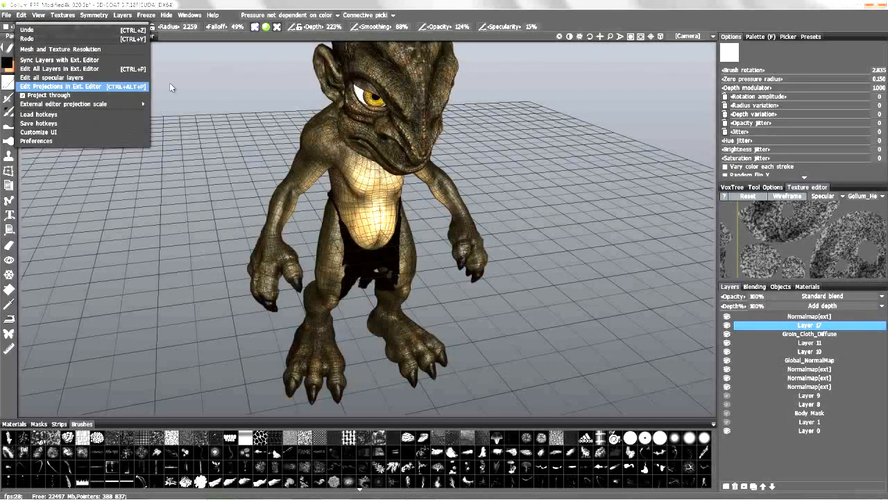
mouse_move(170, 87)
mouse_down()
mouse_move(329, 120)
mouse_move(325, 141)
mouse_move(291, 177)
mouse_move(312, 194)
mouse_move(284, 113)
mouse_move(289, 189)
mouse_move(292, 93)
mouse_move(267, 87)
mouse_move(311, 167)
mouse_move(275, 85)
mouse_move(251, 170)
mouse_move(252, 215)
mouse_move(257, 198)
mouse_up()
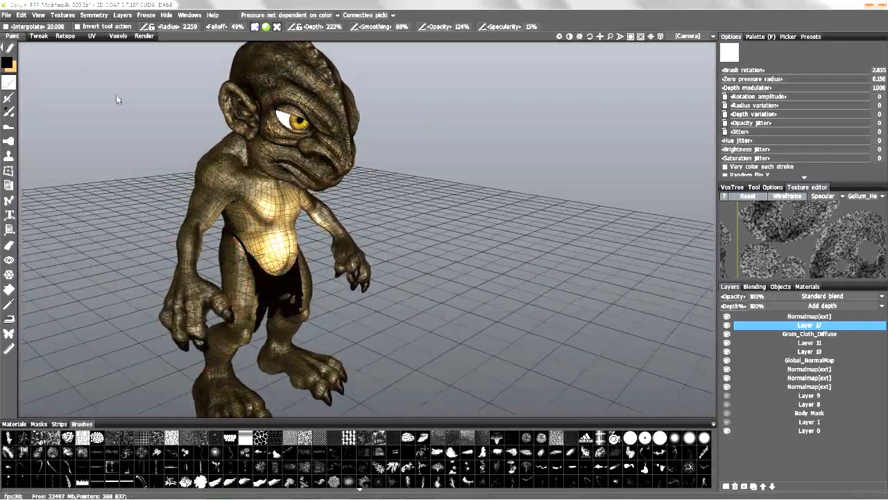
click(23, 15)
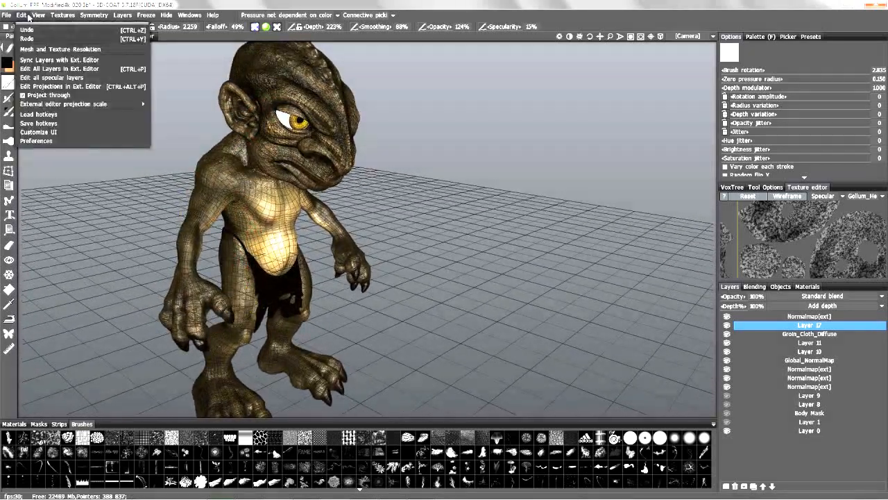
click(59, 97)
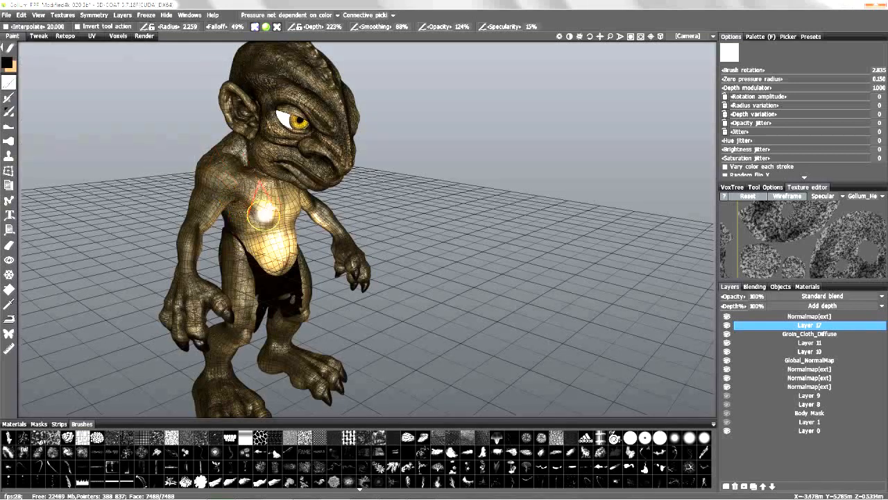
click(23, 14)
mouse_move(42, 104)
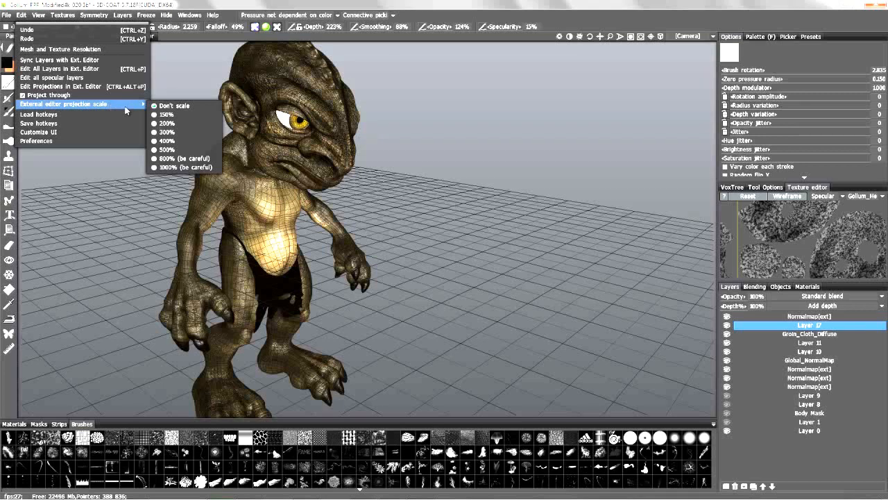
click(176, 115)
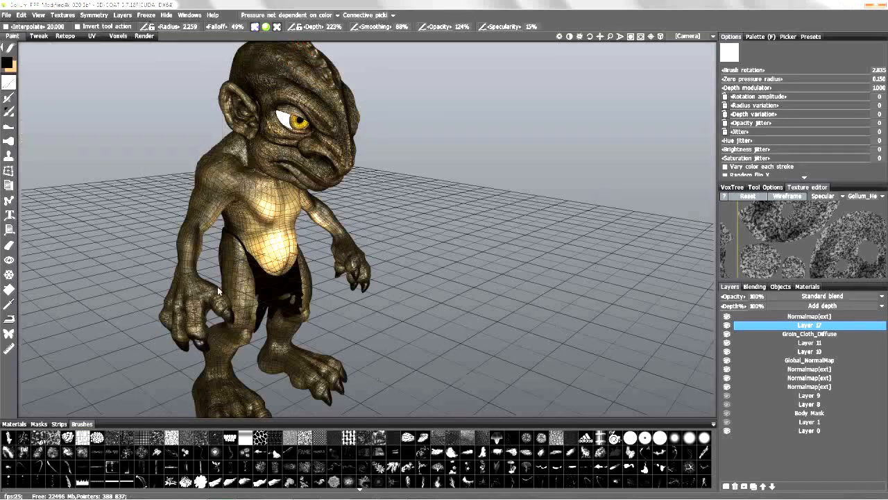
click(23, 15)
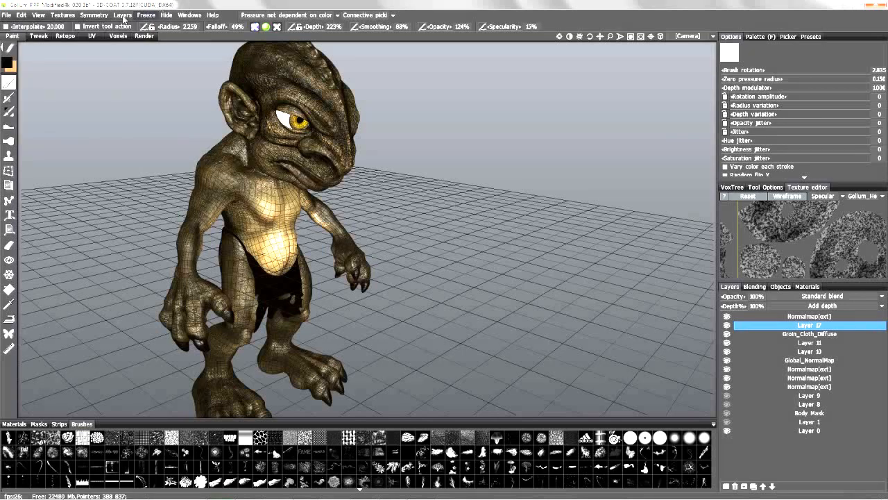
- Switch to the Voxels workspace and start customizing the user interface
mouse_move(104, 41)
alt+mouse_down()
mouse_move(119, 44)
mouse_move(126, 18)
mouse_move(114, 53)
mouse_move(117, 40)
alt+mouse_up()
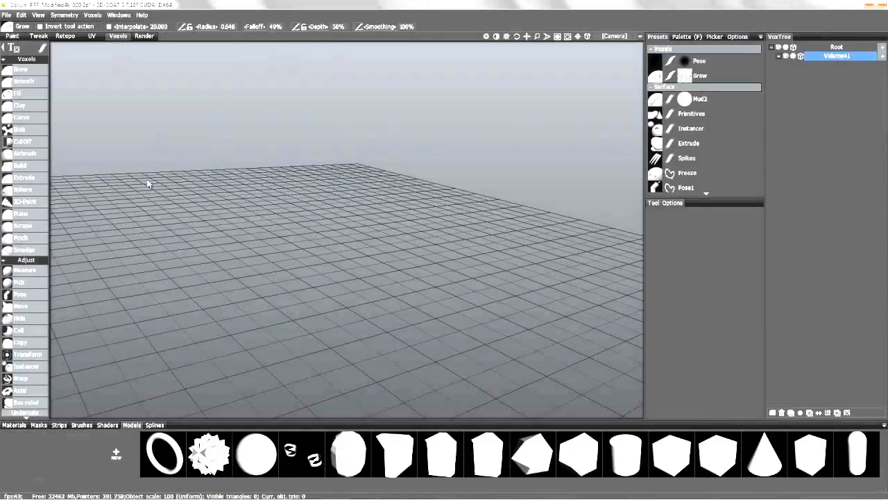
click(22, 15)
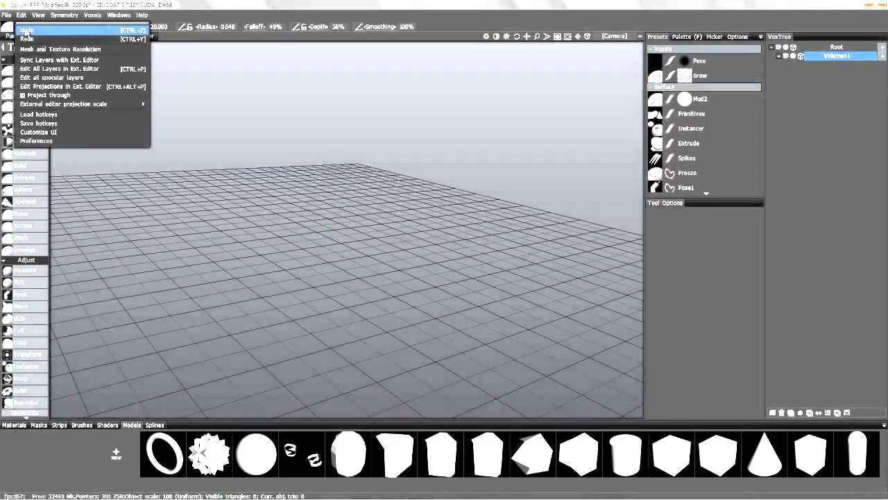
click(64, 132)
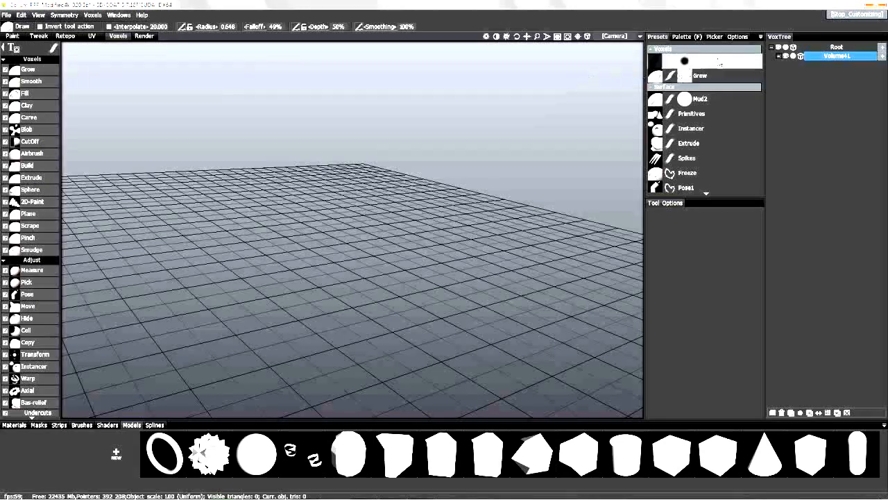
- Examine the customization check boxes in the preset options and the brush library, and stop customizing the interface
click(760, 38)
mouse_move(763, 41)
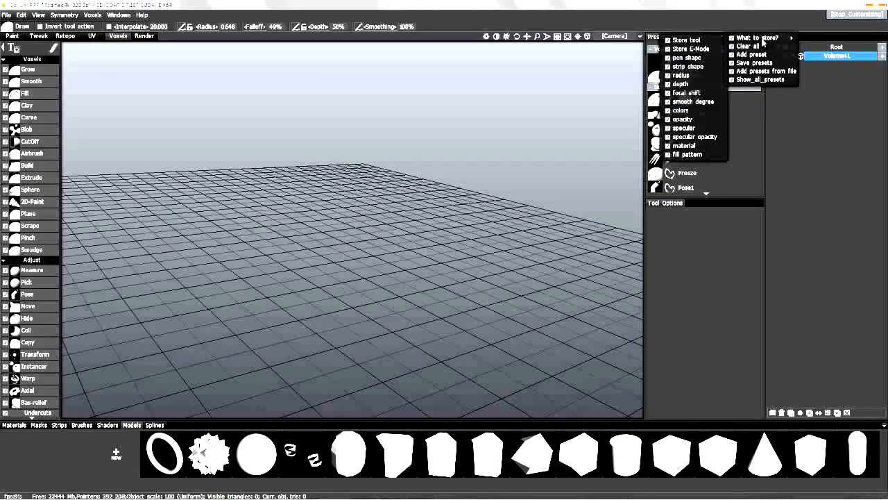
click(81, 423)
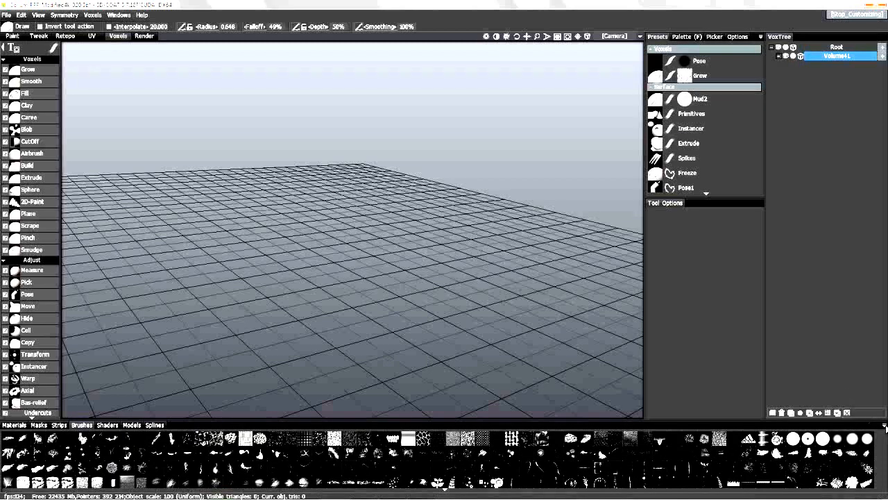
click(885, 426)
click(21, 16)
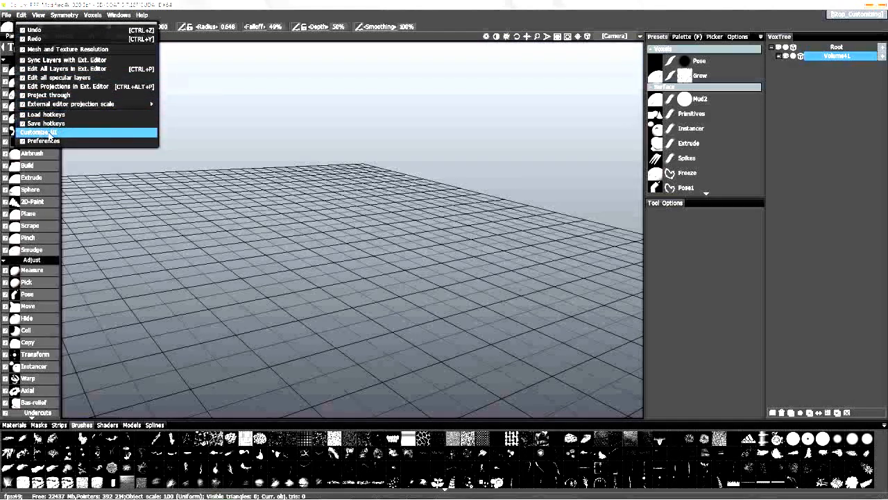
click(73, 133)
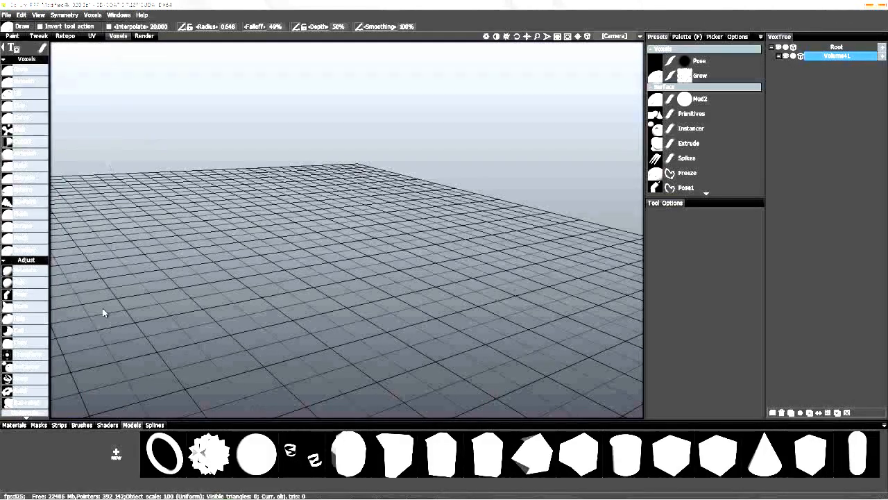
click(22, 15)
click(21, 15)
click(22, 15)
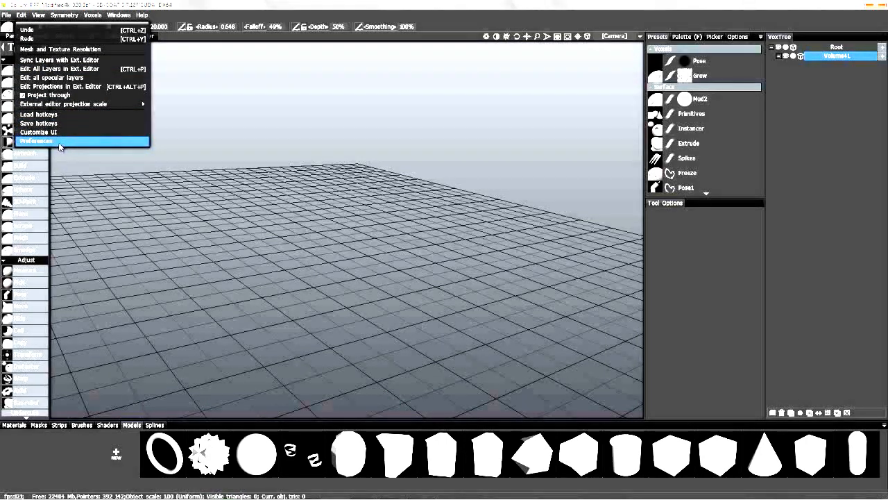
- Display the creature model with Relief Only shading and inspect it from the front
click(39, 14)
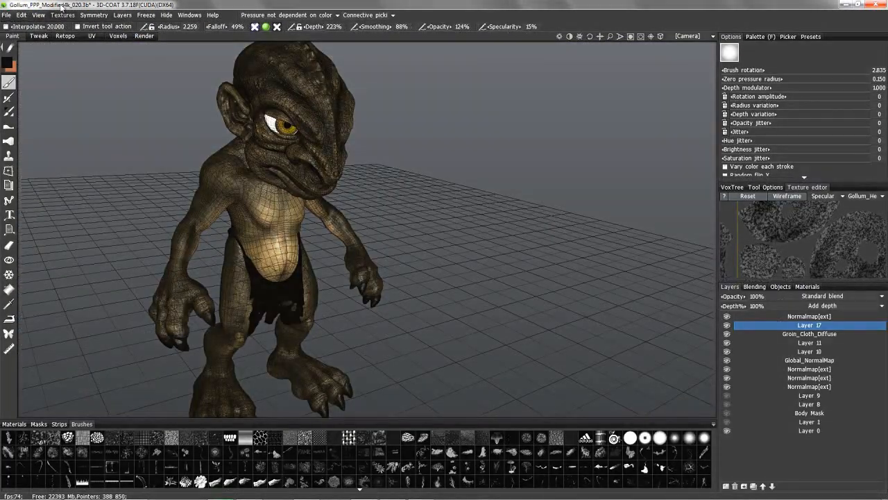
click(32, 15)
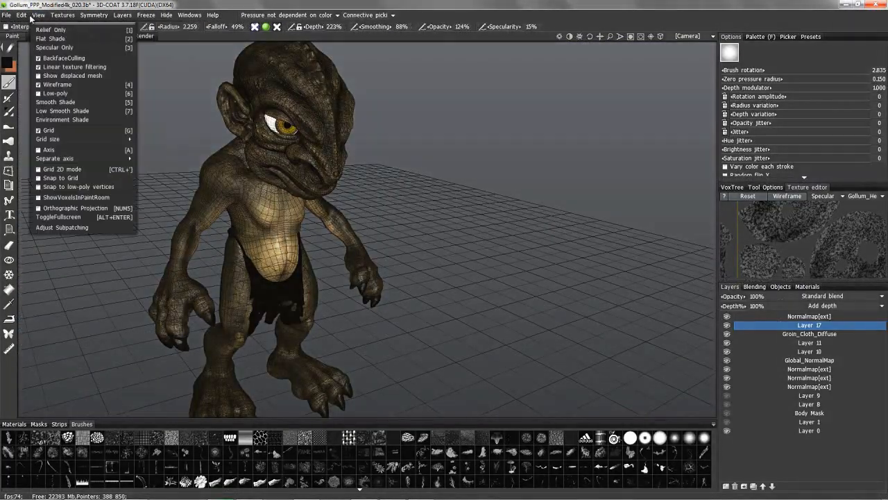
click(47, 38)
drag(162, 121, 97, 130)
- Display the creature model with Flat Shade and inspect its head and chest from the side
mouse_move(41, 20)
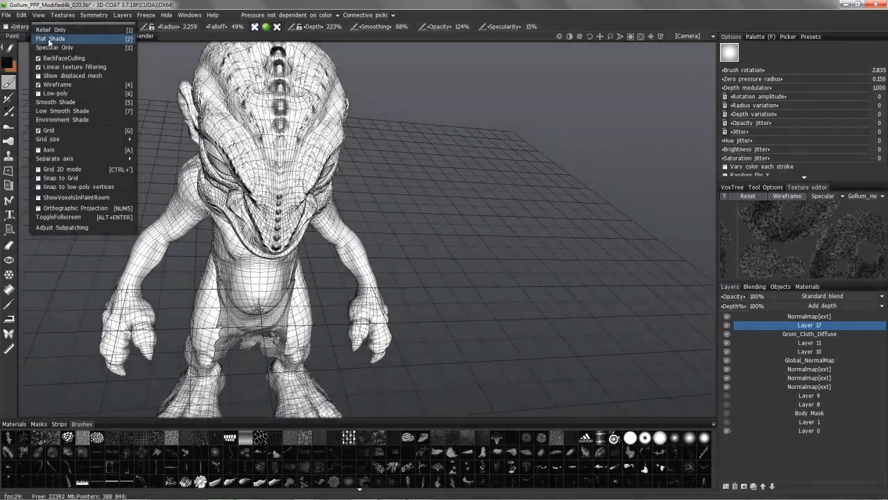
click(49, 41)
drag(157, 90, 296, 164)
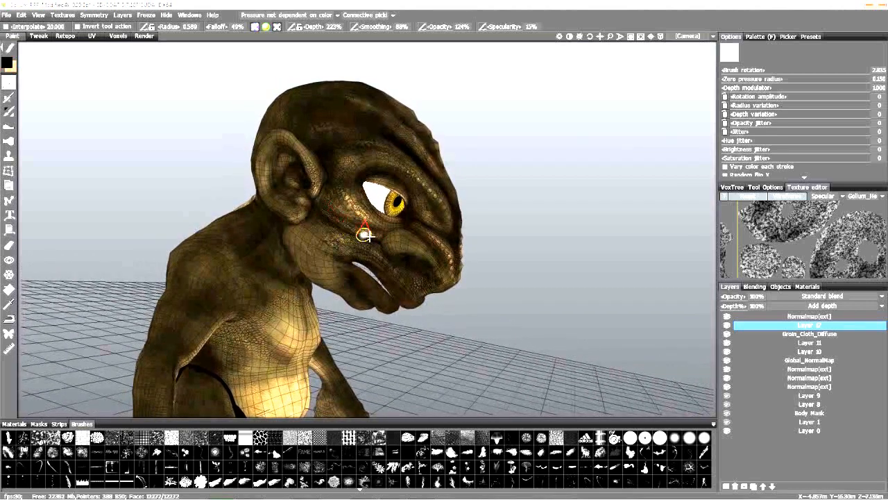
- Display the creature model with Specular Only shading and inspect the head from several angles
click(39, 15)
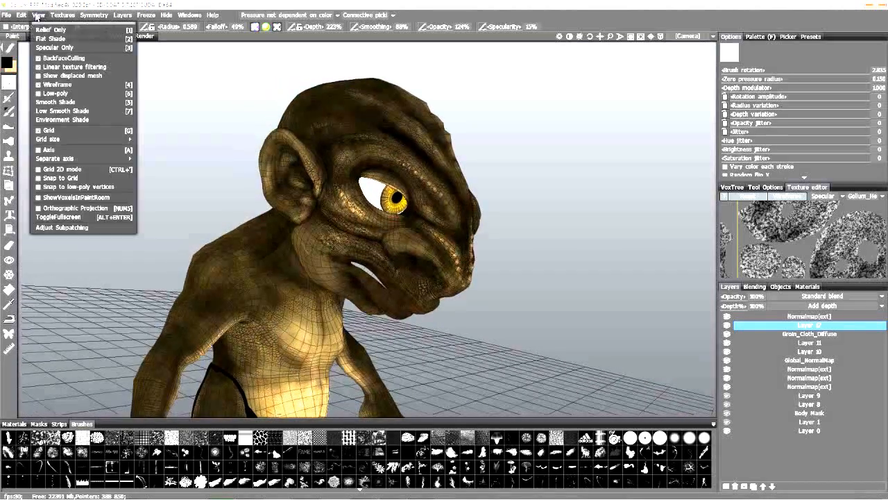
click(58, 48)
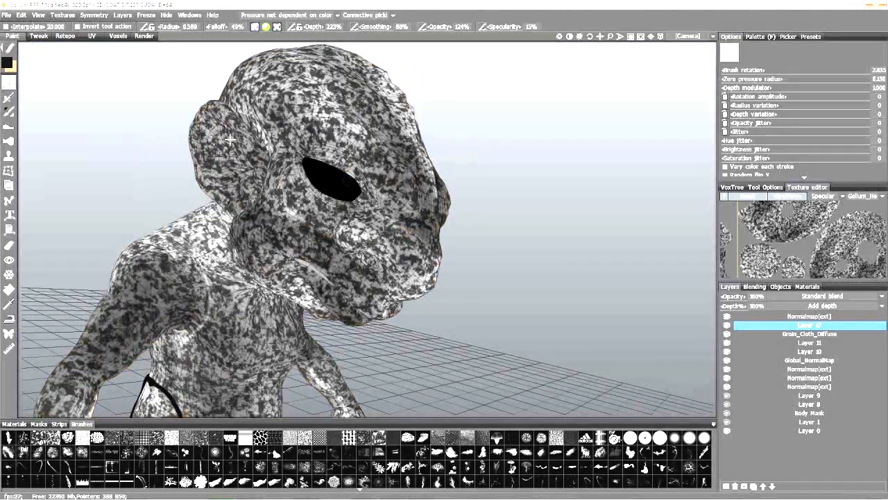
mouse_move(259, 231)
alt+mouse_down()
mouse_move(270, 202)
mouse_move(347, 228)
alt+mouse_up()
right_drag(353, 232, 287, 214)
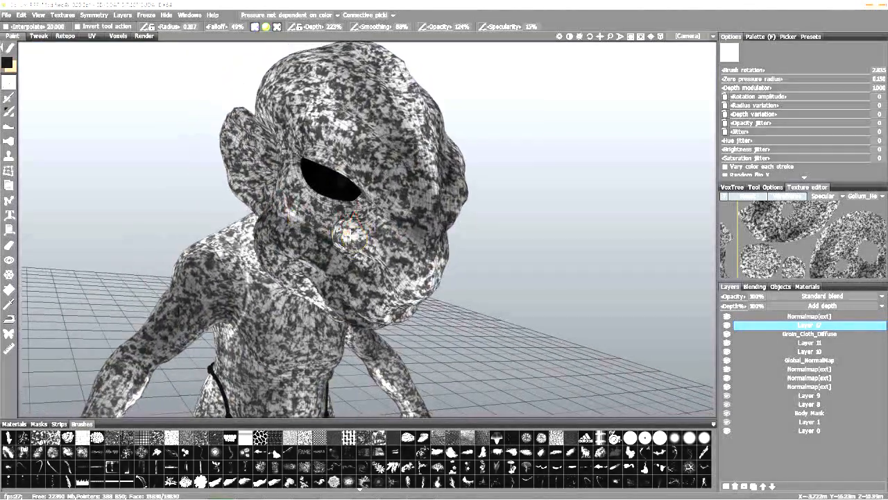
click(38, 15)
alt+drag(291, 182, 309, 208)
right_drag(309, 208, 321, 210)
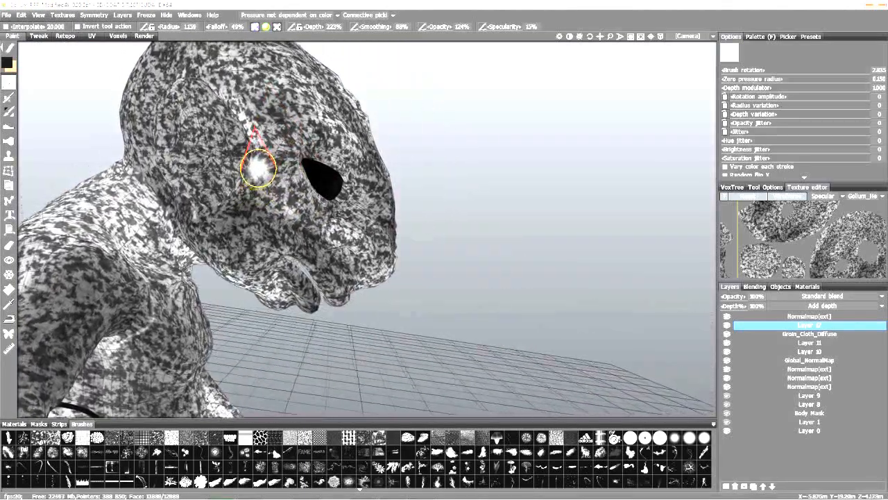
alt+drag(283, 167, 283, 188)
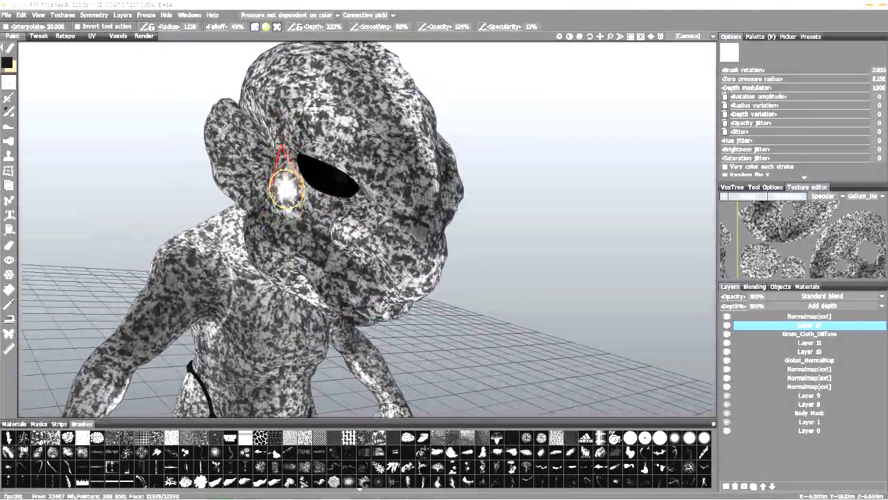
- Turn off BackfaceCulling and inspect the creature's head and upper body from close and far angles
click(38, 15)
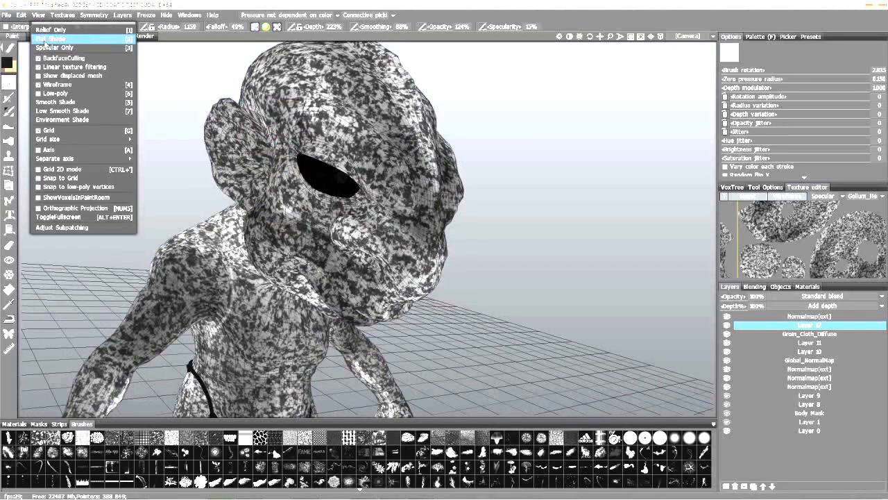
click(56, 76)
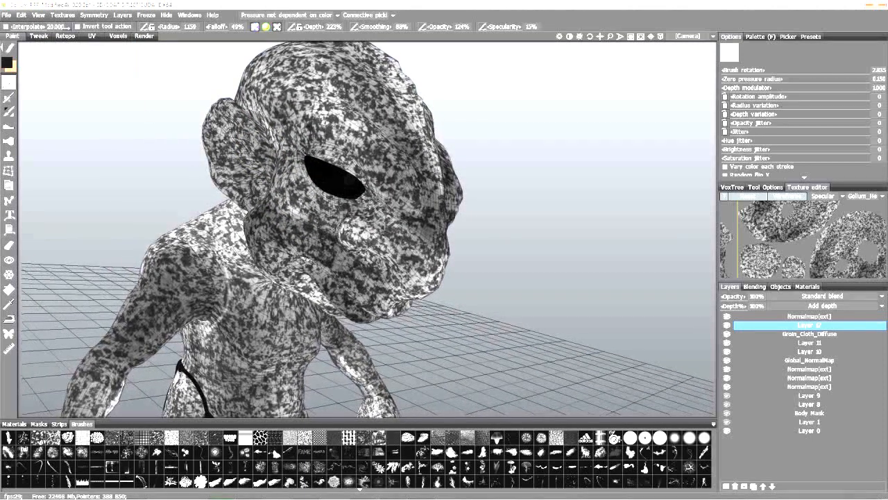
click(38, 16)
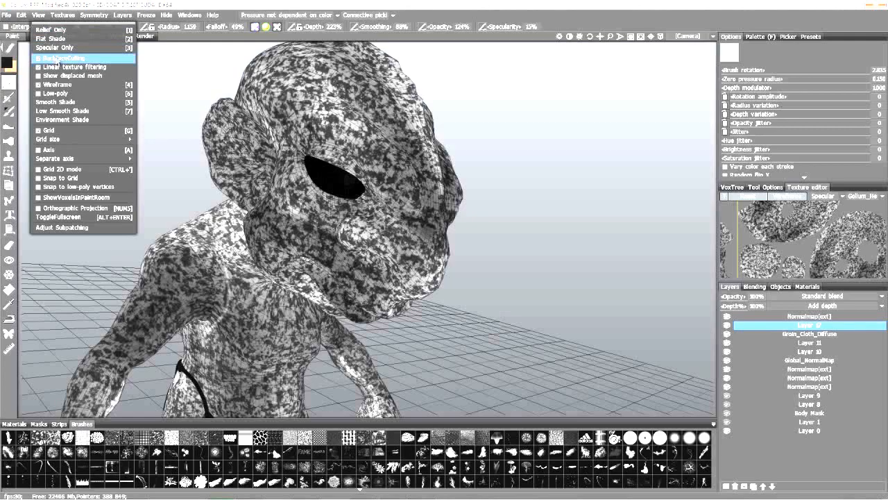
mouse_move(371, 347)
mouse_down()
mouse_move(387, 337)
mouse_move(368, 315)
mouse_up()
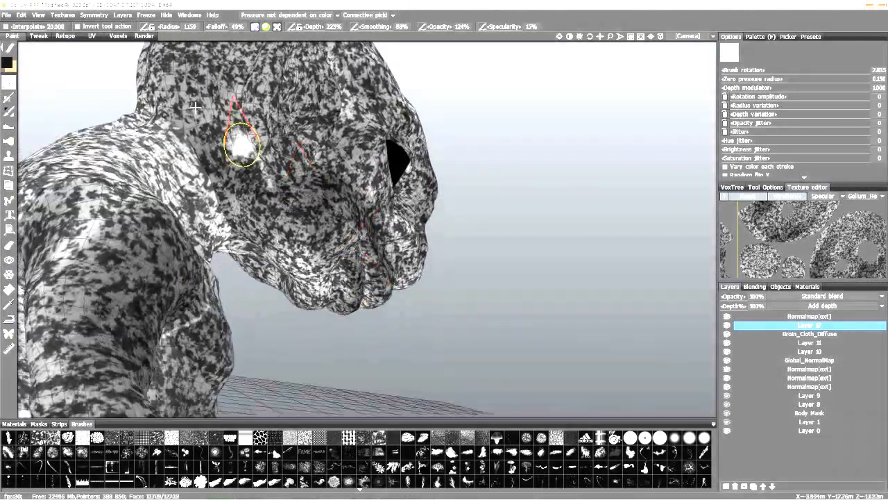
drag(196, 108, 318, 258)
mouse_move(317, 257)
right_down()
mouse_move(340, 292)
mouse_move(313, 138)
mouse_move(336, 278)
right_up()
mouse_move(337, 273)
mouse_down()
mouse_move(322, 218)
mouse_move(347, 260)
mouse_move(329, 254)
mouse_move(281, 145)
mouse_move(333, 288)
mouse_move(341, 267)
mouse_move(317, 251)
mouse_move(290, 212)
mouse_up()
alt+drag(310, 246, 330, 212)
- Display the creature model with Smooth Shade and without its wireframe
click(40, 15)
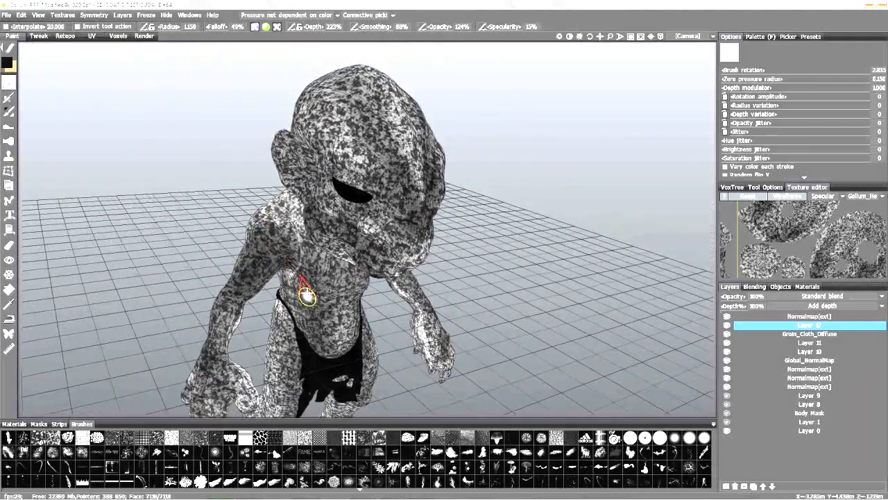
click(40, 15)
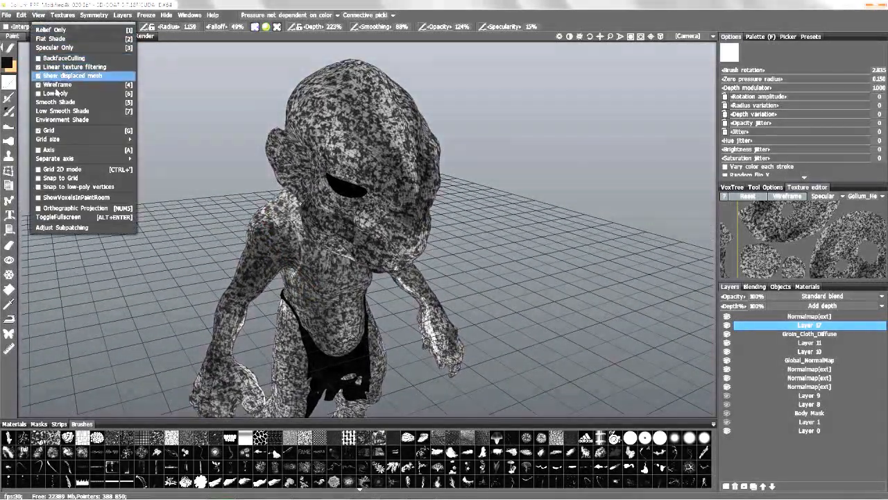
click(57, 102)
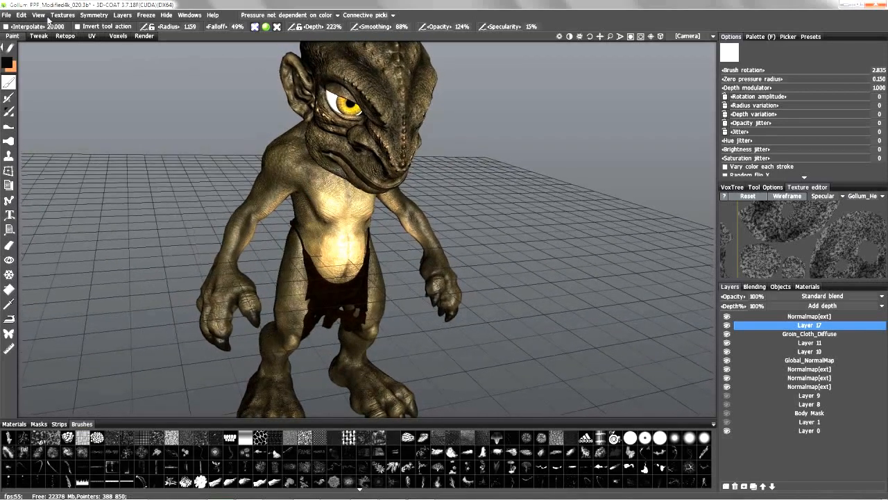
- Examine the Environment Shade option and the camera's background choices, including Use background image and Use panorama
click(39, 16)
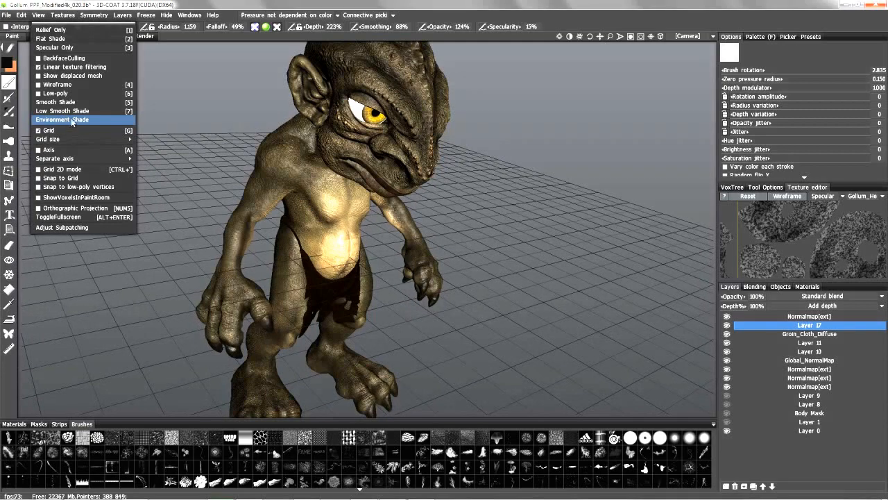
click(72, 123)
click(688, 39)
mouse_move(643, 65)
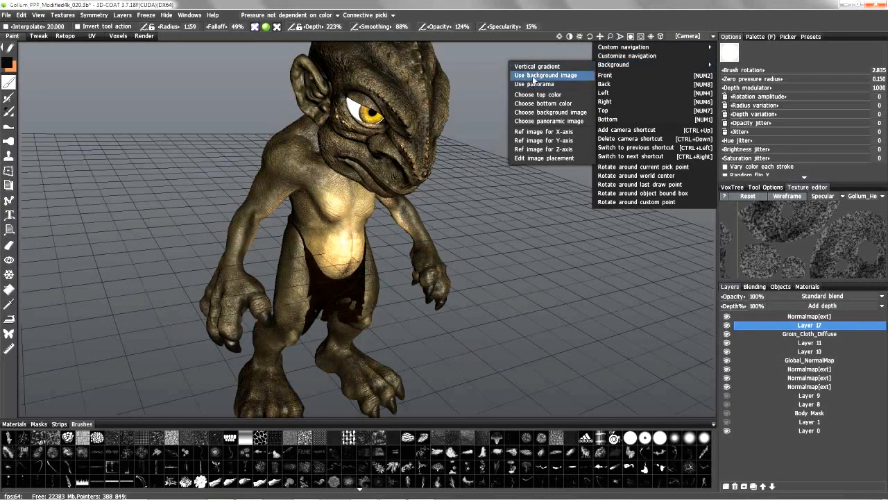
click(533, 79)
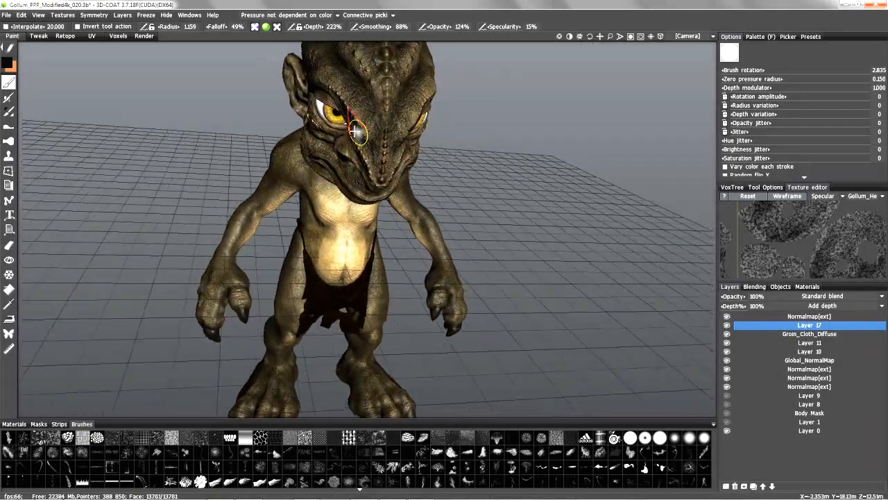
- Hide the viewport grid, inspect the creature without it, and show the grid again
click(39, 15)
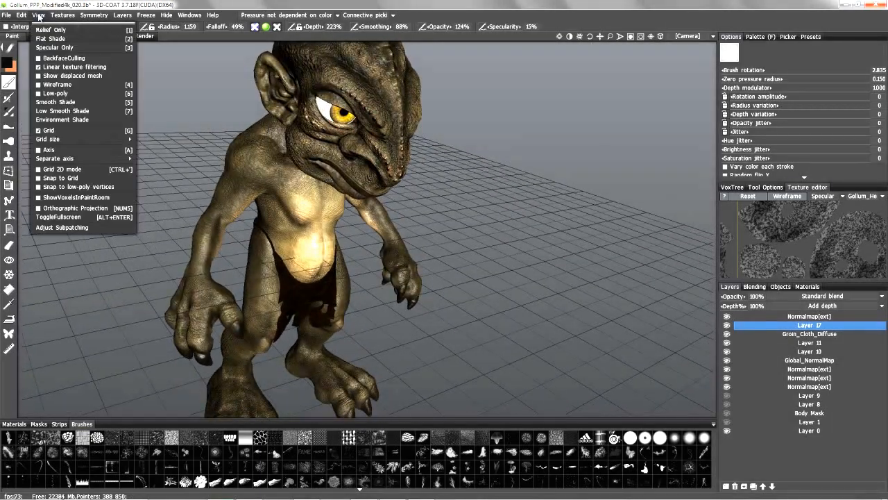
click(73, 130)
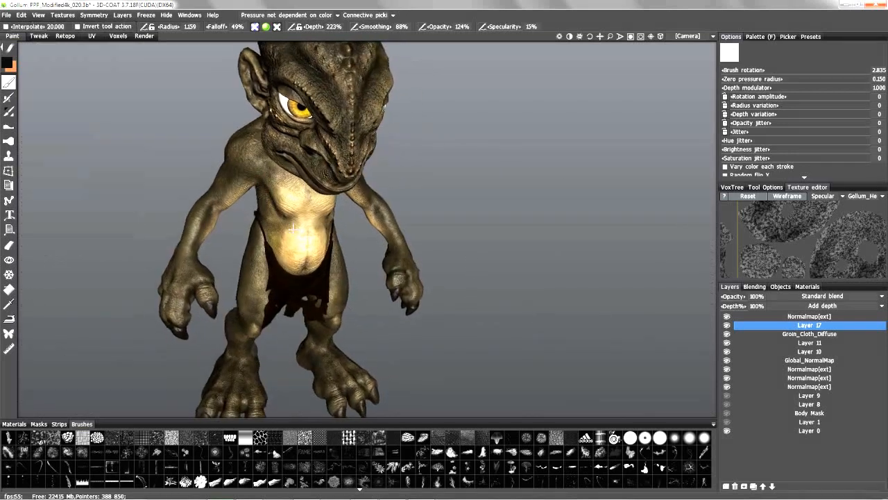
click(39, 15)
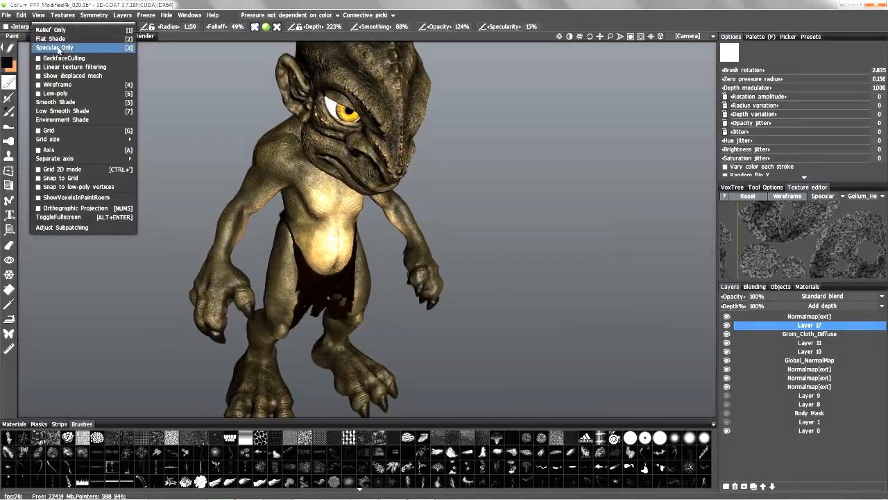
mouse_move(60, 143)
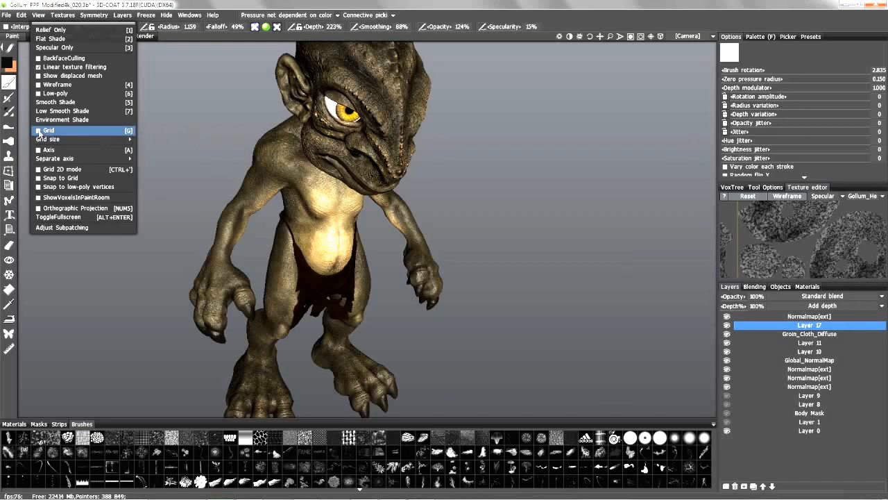
click(43, 131)
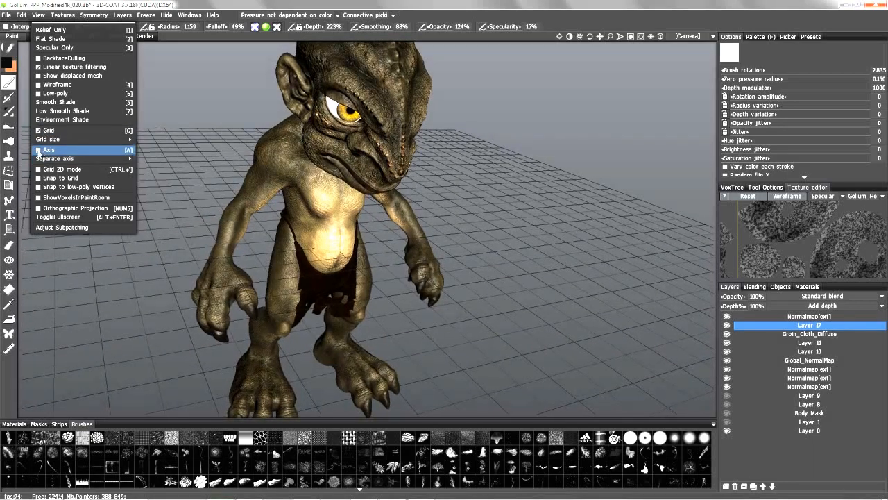
- Show the coordinate axes around the creature, inspect them, and examine the Separate axis option
scroll(241, 109, down, 4)
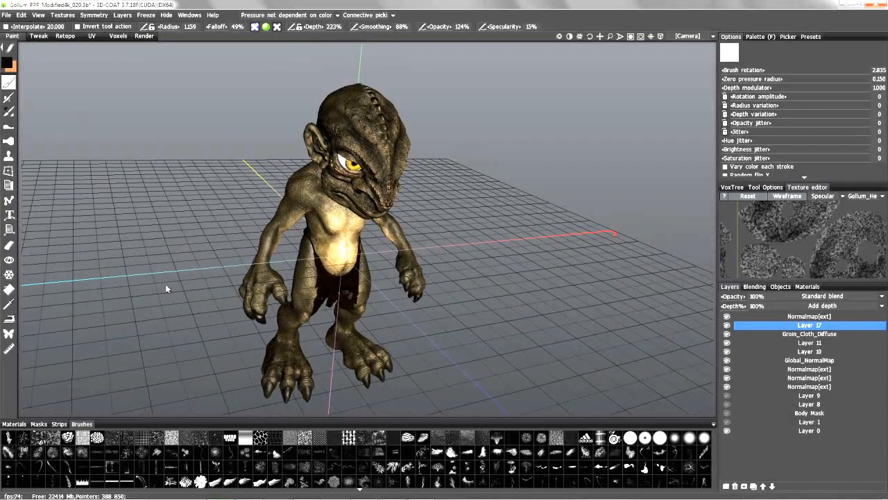
mouse_move(446, 192)
mouse_down()
mouse_move(258, 146)
mouse_move(514, 297)
mouse_move(369, 214)
mouse_move(326, 210)
mouse_move(289, 171)
mouse_move(274, 196)
mouse_move(267, 274)
mouse_up()
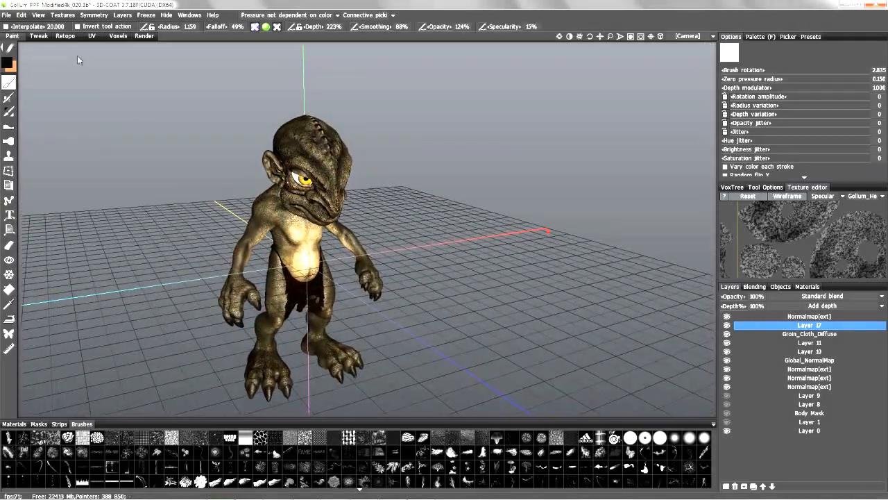
click(40, 15)
mouse_move(55, 162)
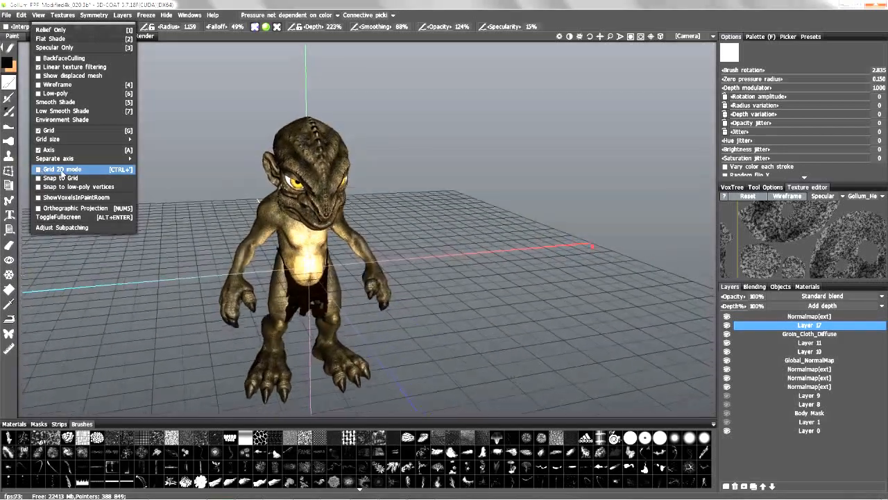
- Turn on Grid 2D mode, inspect the creature against the overlay grid, and turn the mode off again
click(61, 173)
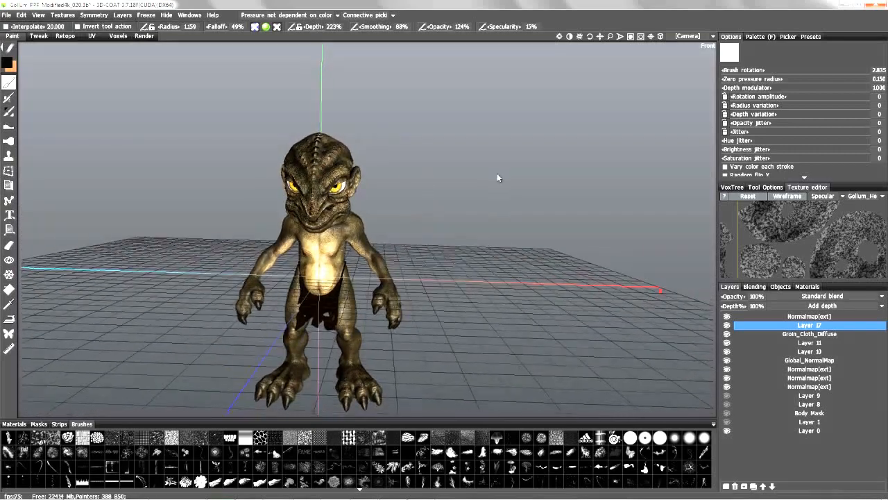
click(38, 15)
click(59, 169)
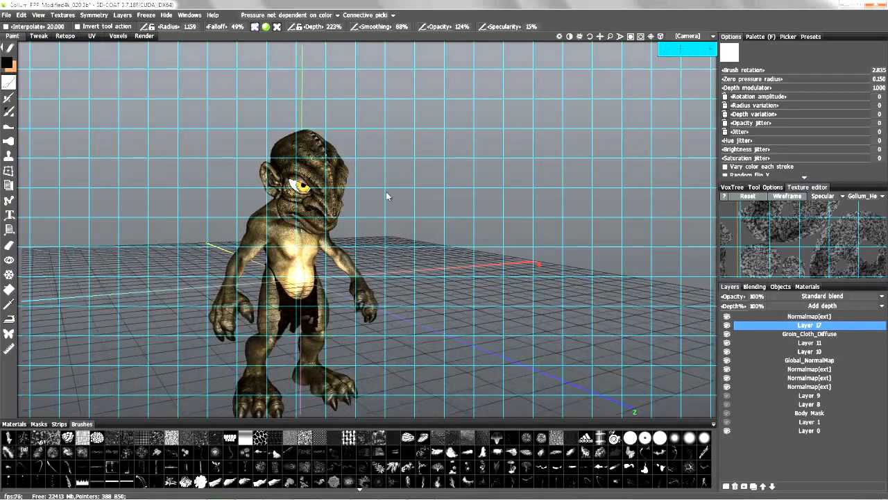
drag(452, 144, 450, 163)
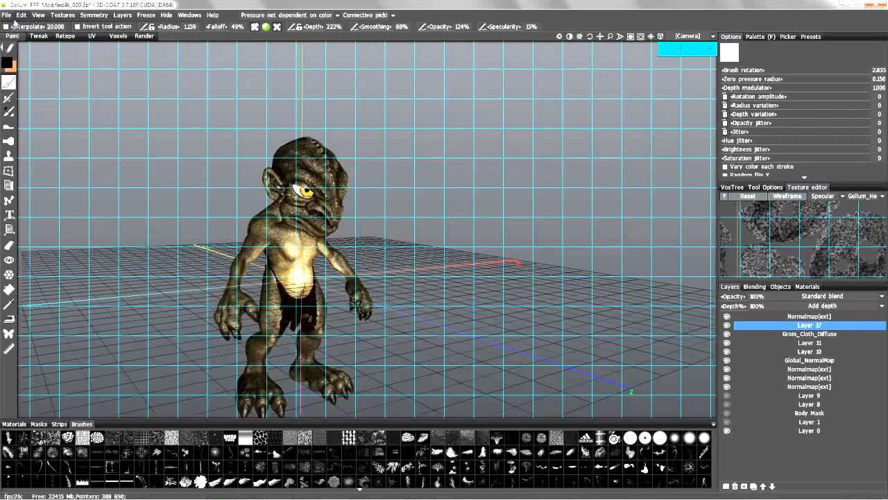
click(37, 16)
drag(341, 90, 480, 239)
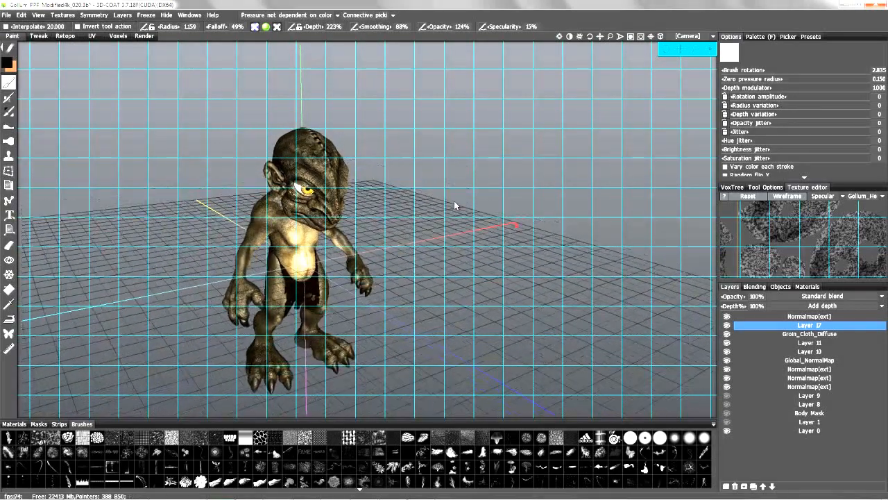
click(39, 15)
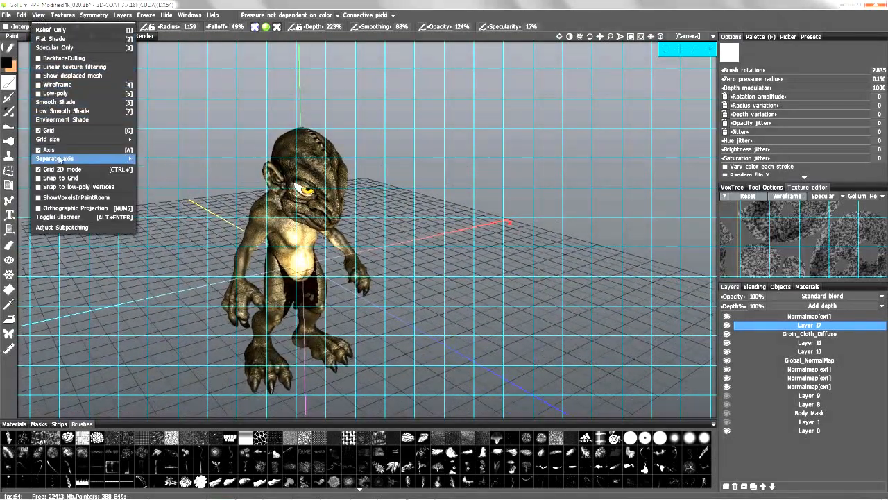
click(44, 170)
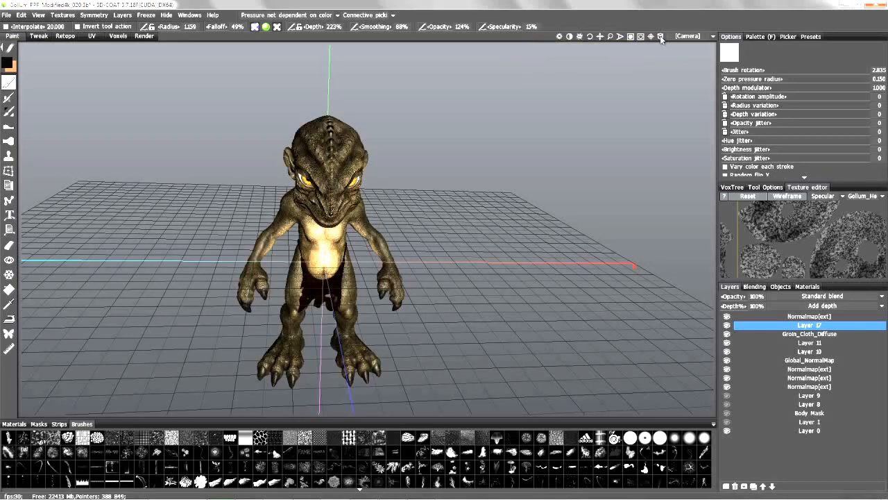
- Toggle the orthographic projection of the viewport and open the Adjust Subpatching settings for the UV sets
click(660, 38)
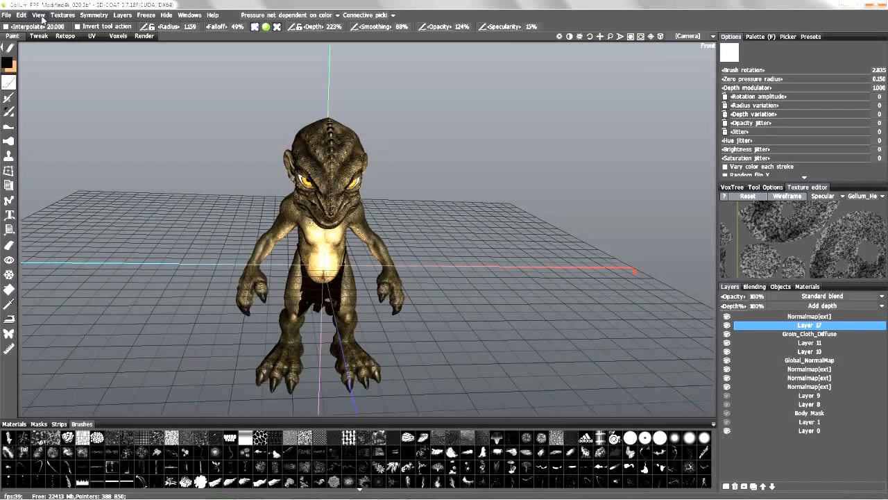
click(38, 16)
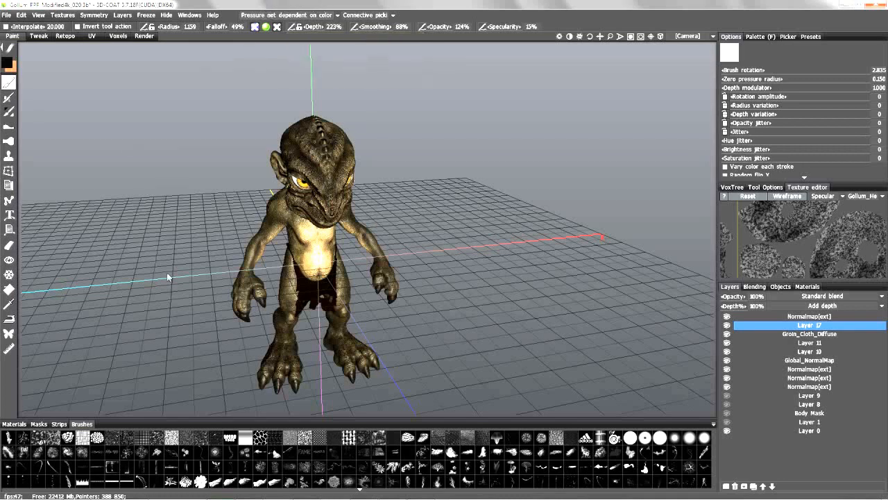
mouse_move(38, 15)
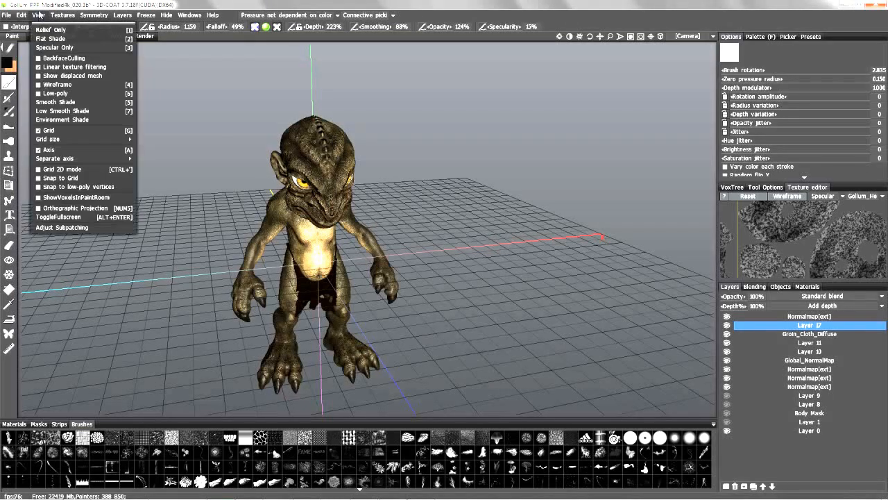
click(70, 228)
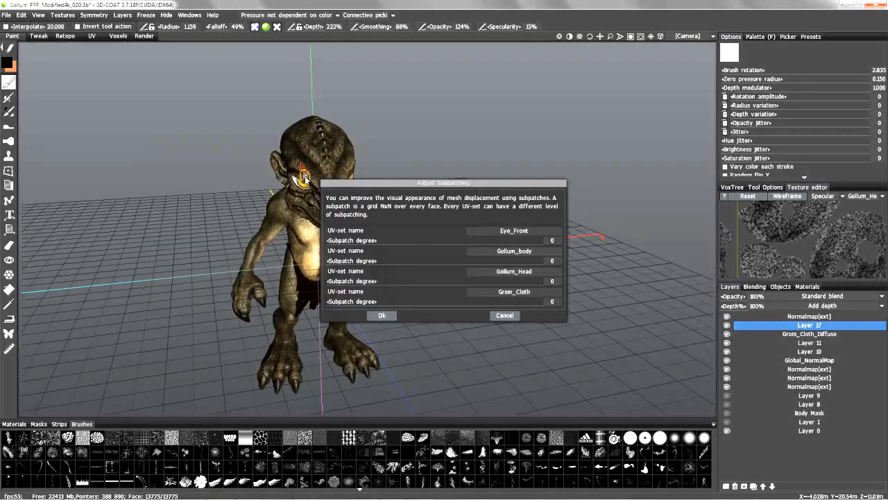
- Accept the subpatching settings and examine the texture Import, Export and Adjust commands, including Color to Specular
click(385, 317)
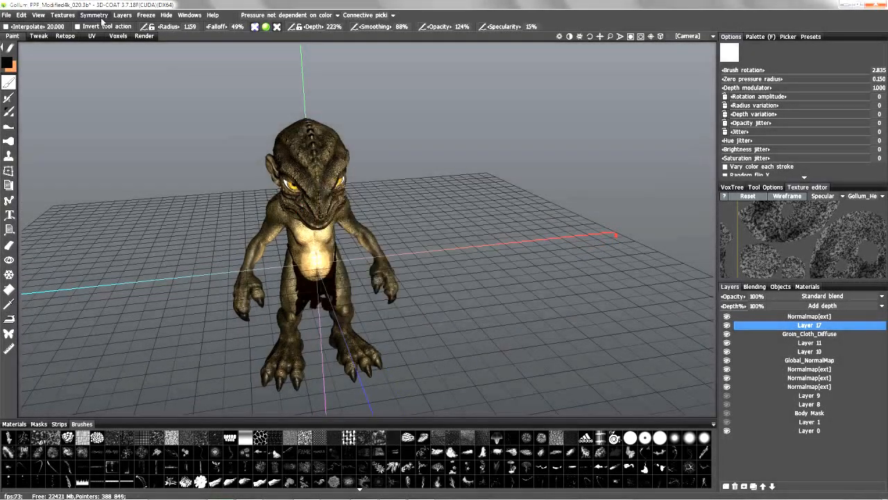
click(61, 18)
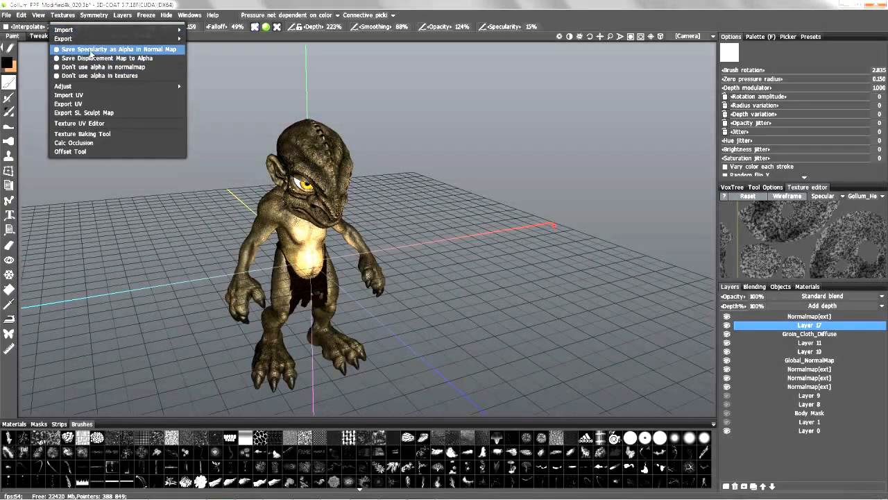
mouse_move(75, 33)
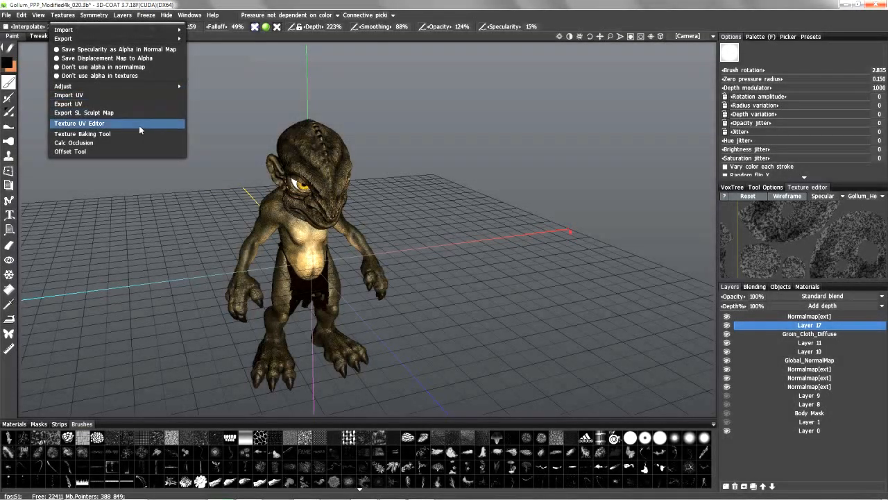
mouse_move(112, 40)
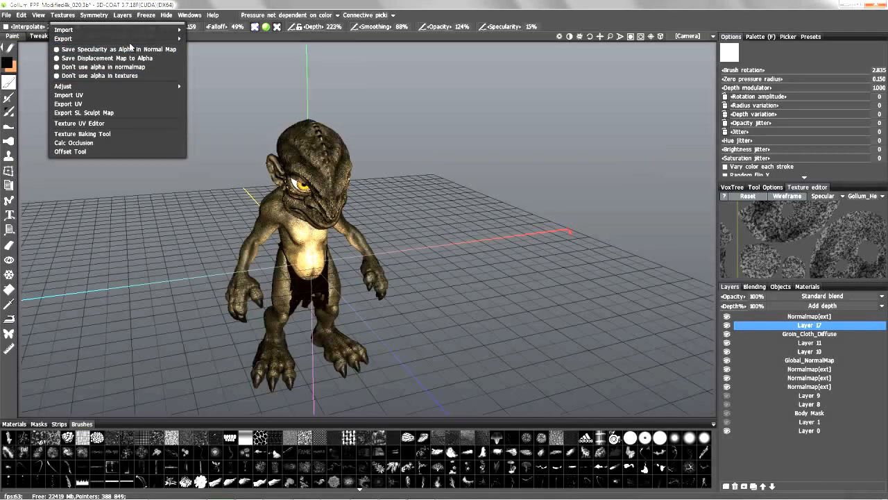
mouse_move(102, 87)
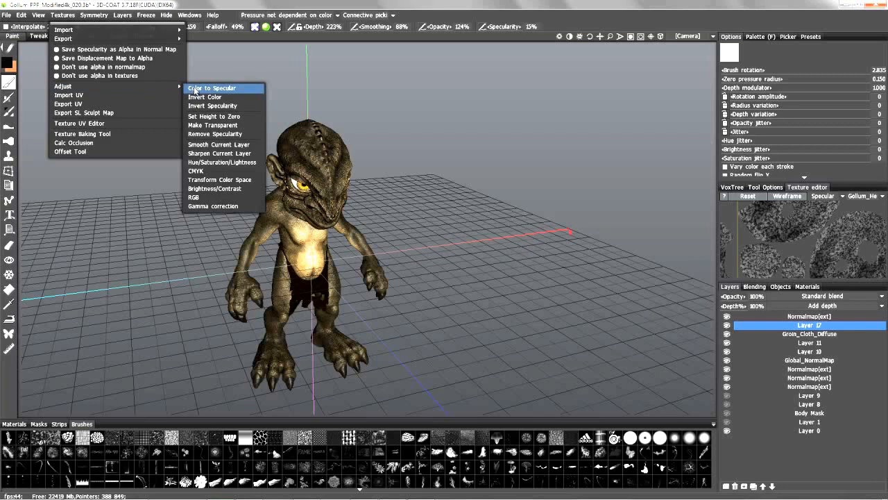
click(196, 88)
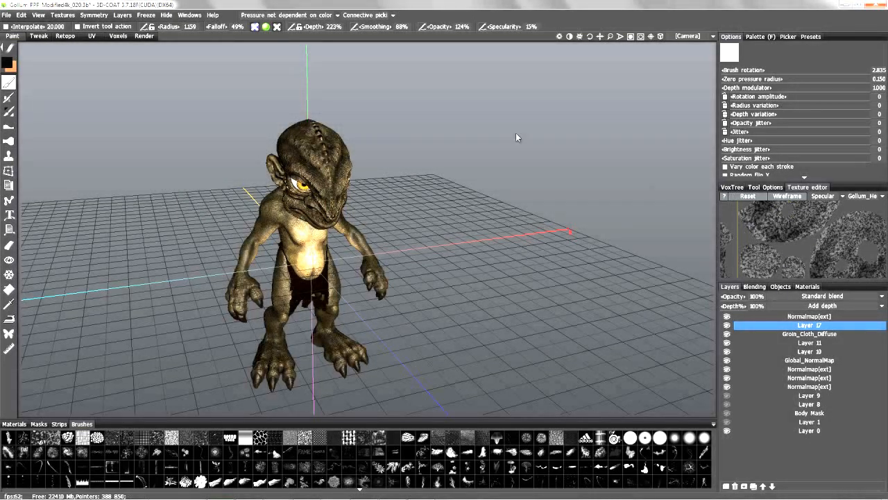
- Examine the texture Adjust commands for the current layer, such as Sharpen Current Layer, and glance at the Layers commands
click(66, 16)
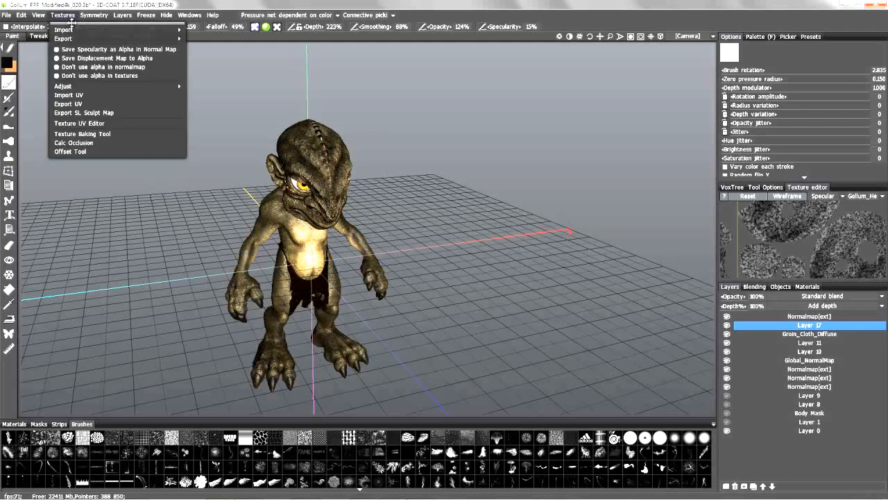
mouse_move(81, 87)
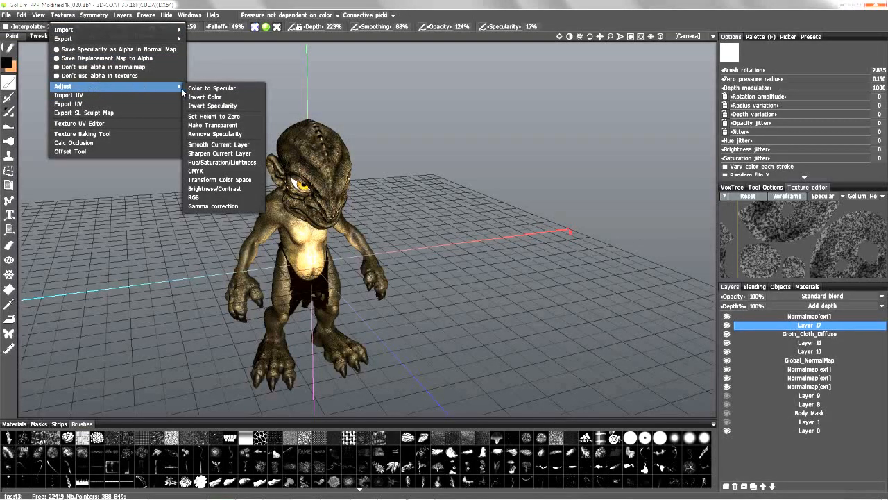
click(202, 156)
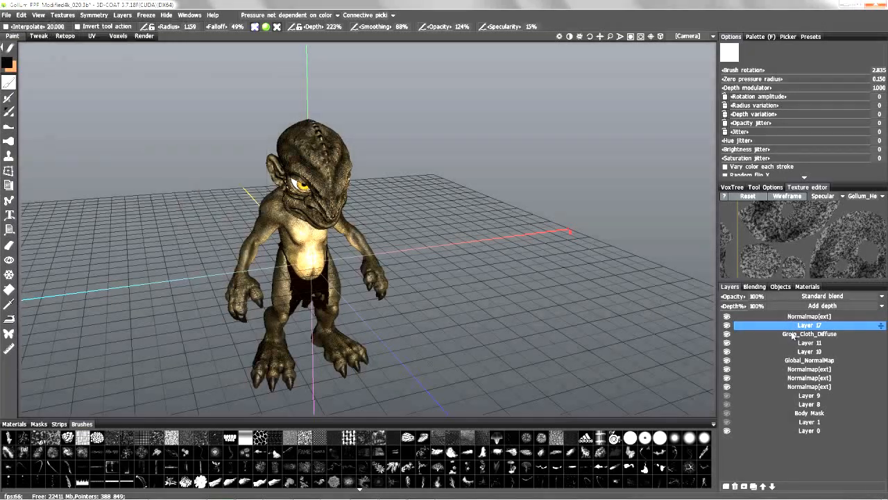
click(124, 16)
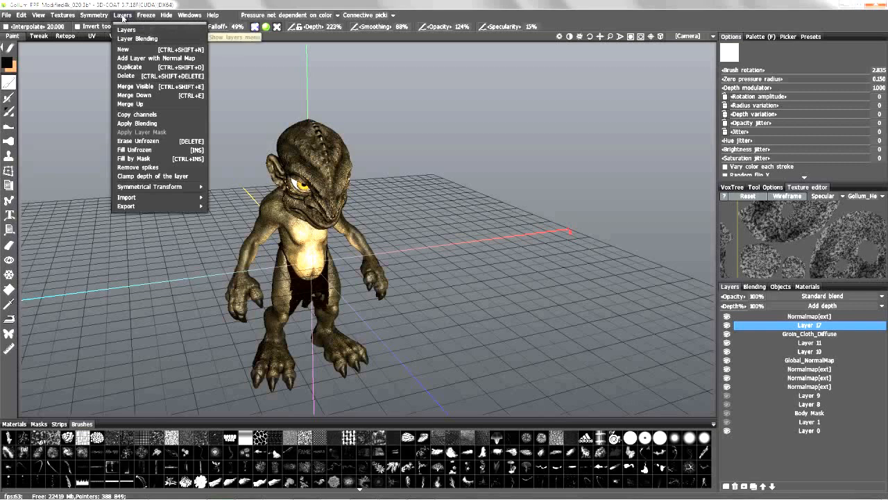
click(62, 15)
mouse_move(70, 86)
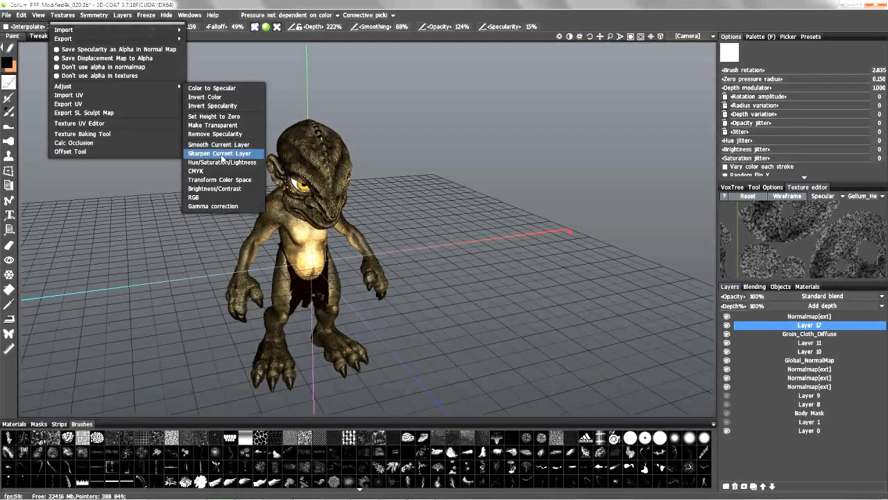
- Examine the color operation tool's options with Desaturate selected, and return to the paint brush tool
click(8, 111)
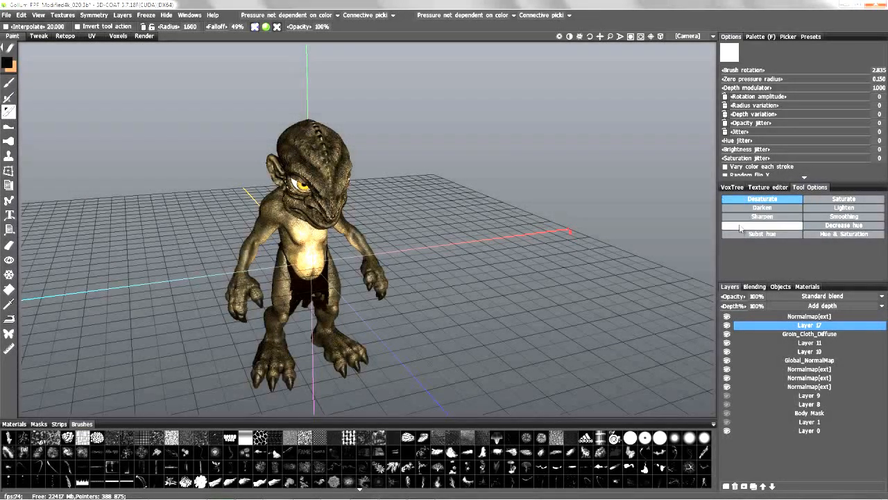
click(766, 201)
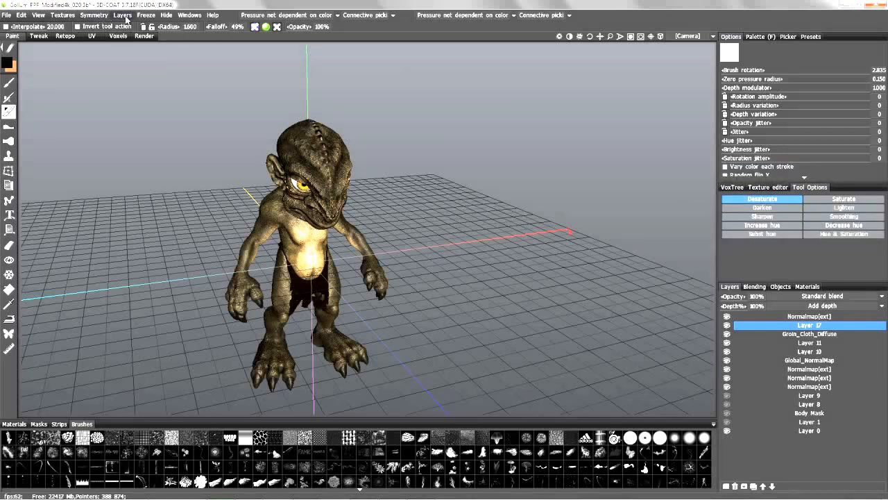
click(8, 83)
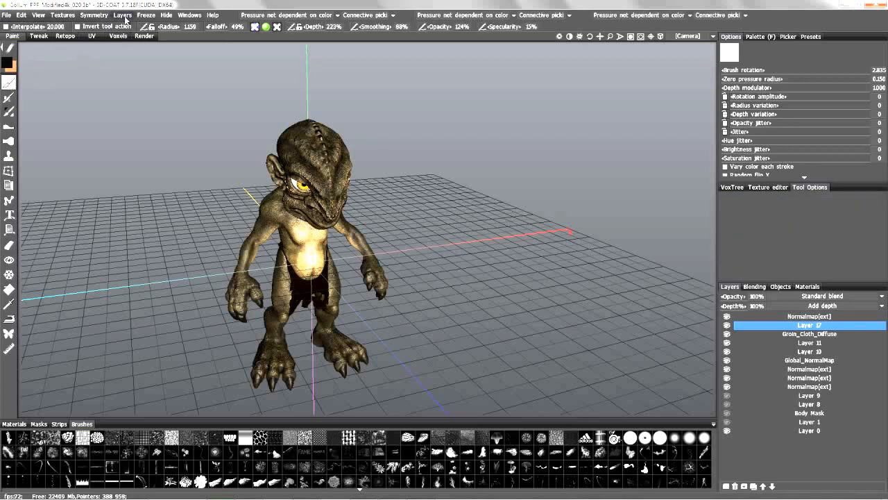
- Detach the Texture editor from its dock and float it over the viewport beside the creature
click(62, 15)
click(59, 16)
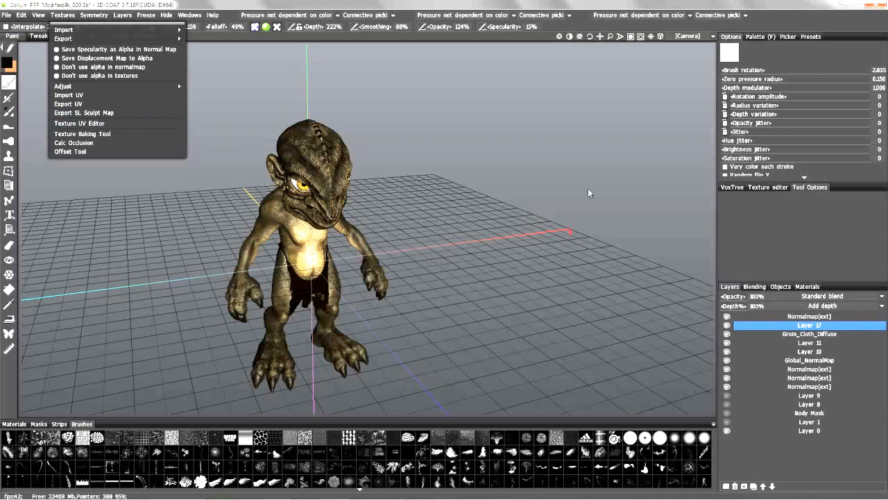
click(758, 188)
drag(768, 189, 625, 178)
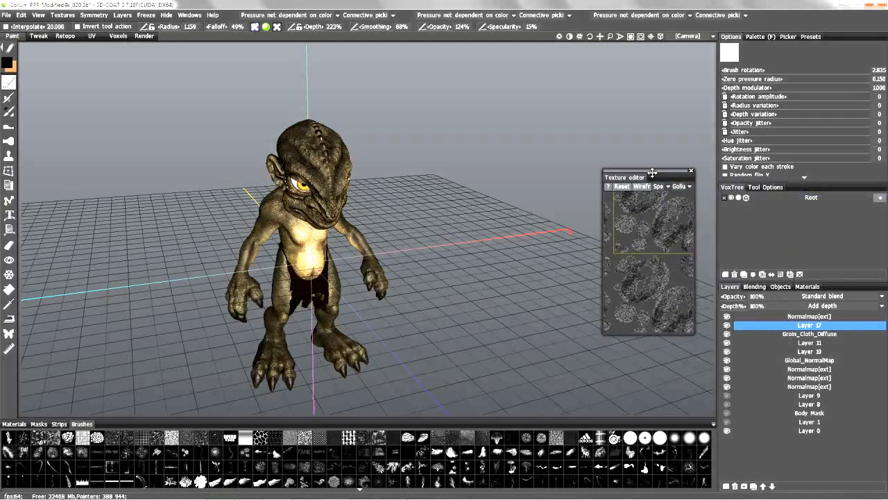
- Open the Texture Baking Tool, move its dialog clear of the creature, and inspect the model from several angles
click(62, 14)
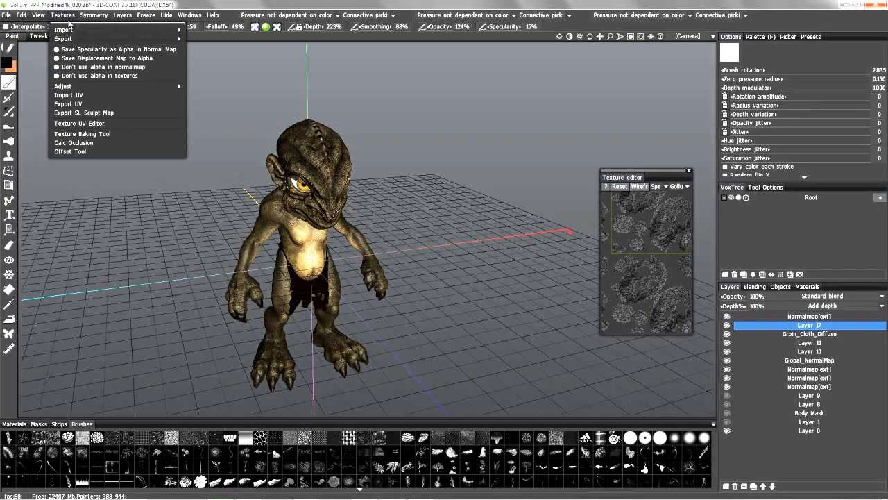
click(100, 136)
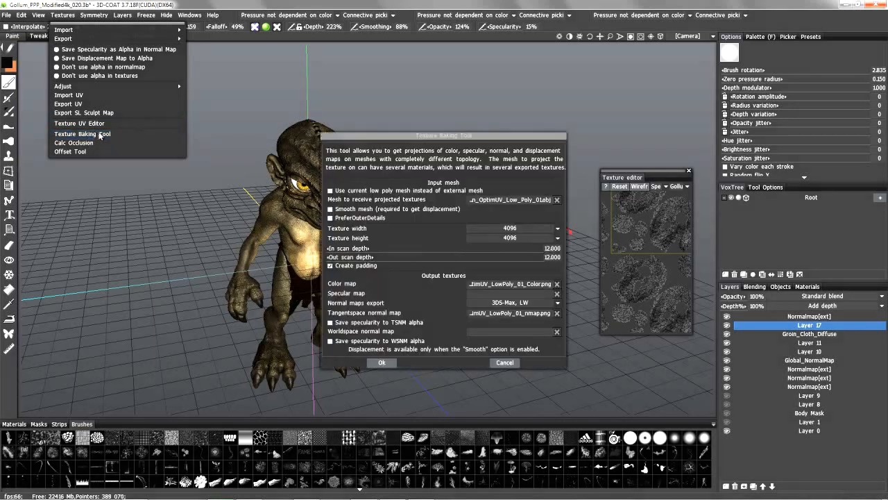
drag(393, 137, 453, 88)
middle_drag(310, 225, 254, 225)
middle_drag(266, 146, 226, 157)
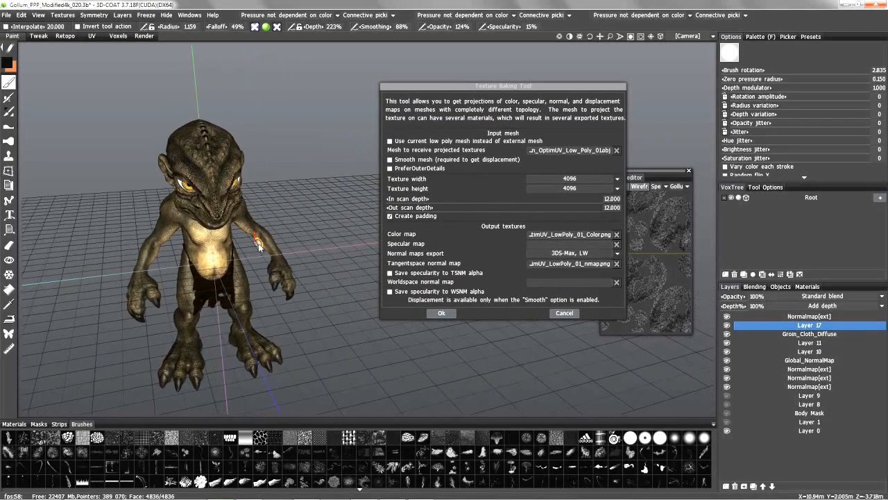
alt+drag(256, 280, 129, 281)
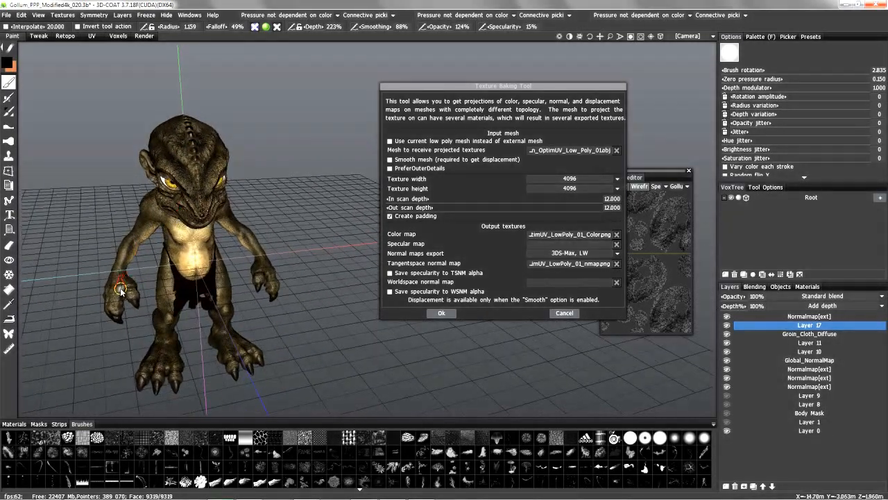
alt+drag(231, 228, 125, 236)
alt+drag(238, 367, 167, 216)
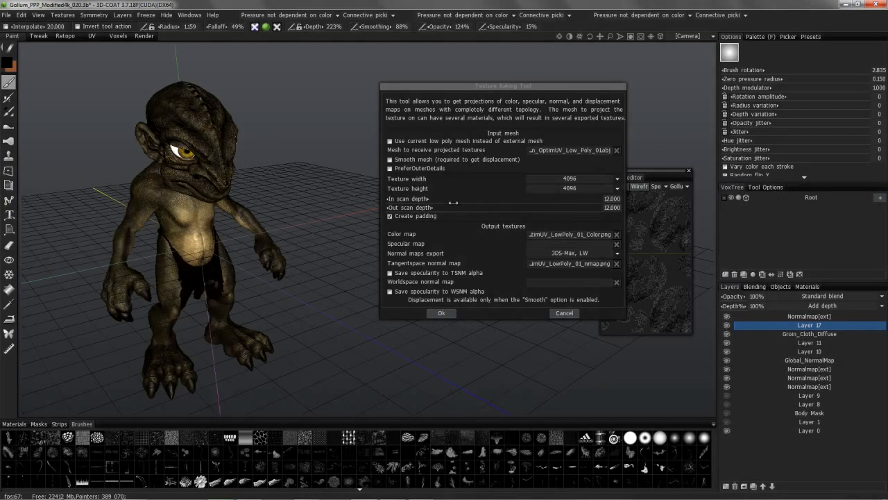
- Examine the file selection for the mesh to receive projected textures, and cancel it and the Texture Baking Tool
click(561, 151)
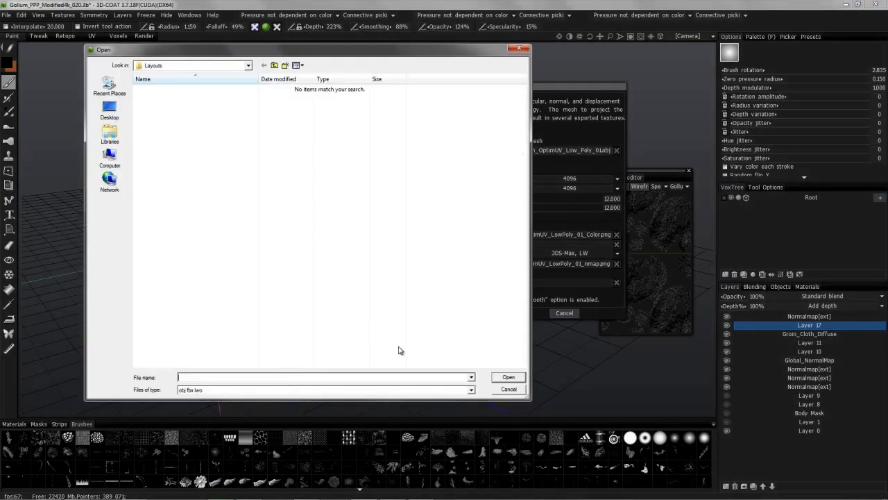
click(502, 389)
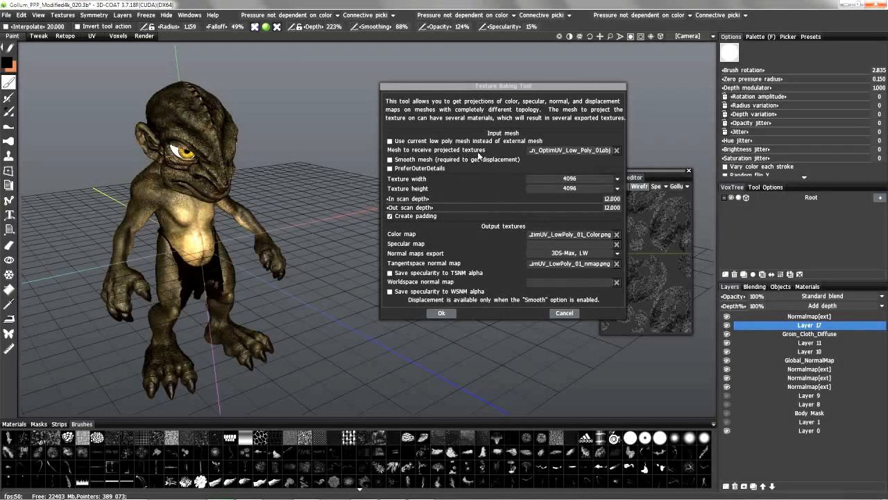
click(563, 313)
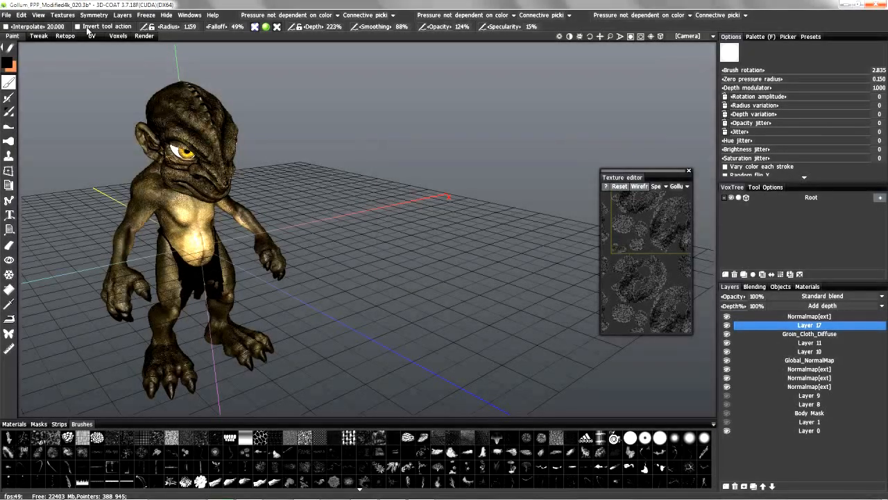
- Look over the remaining texture commands and the symmetry options, and turn on symmetry across the X-axis
click(63, 14)
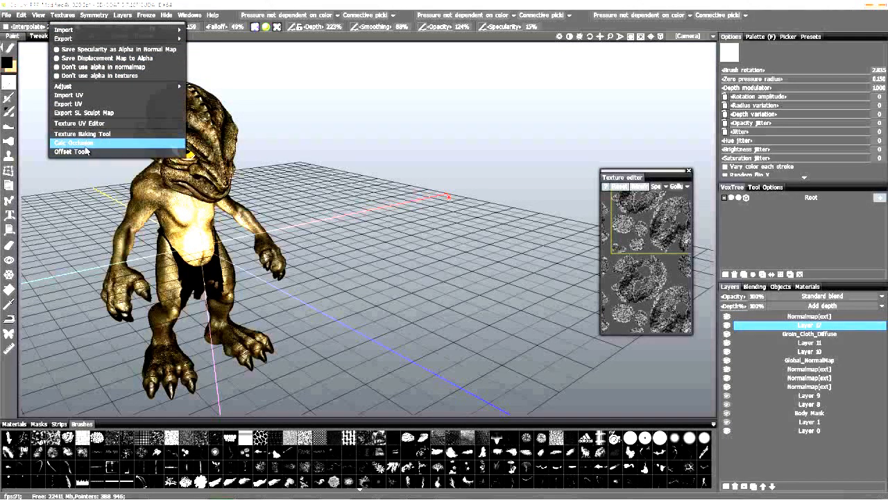
mouse_move(93, 17)
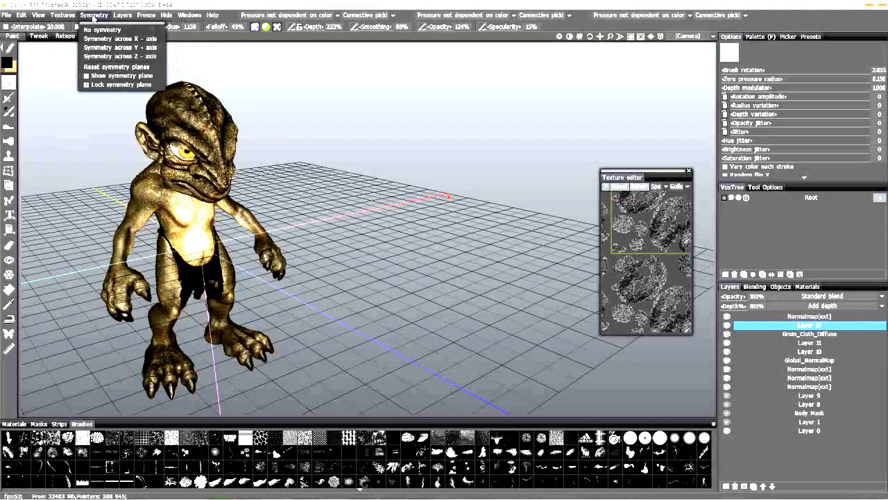
drag(289, 131, 343, 197)
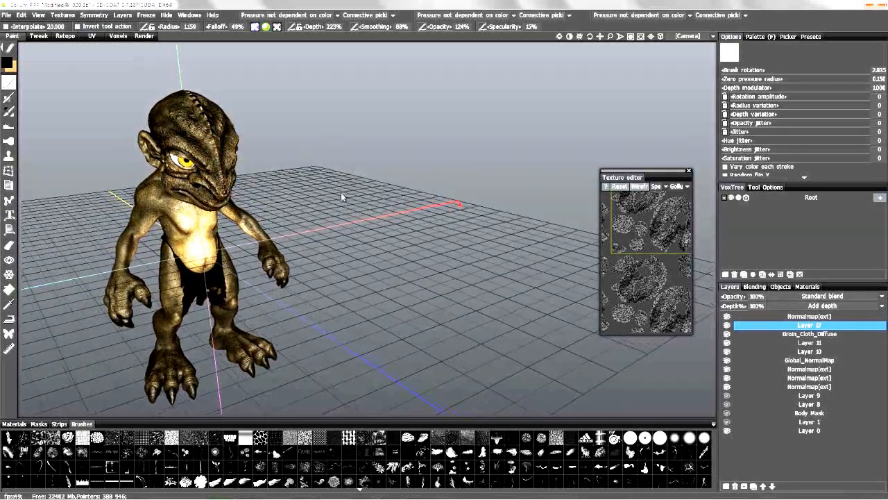
key(s)
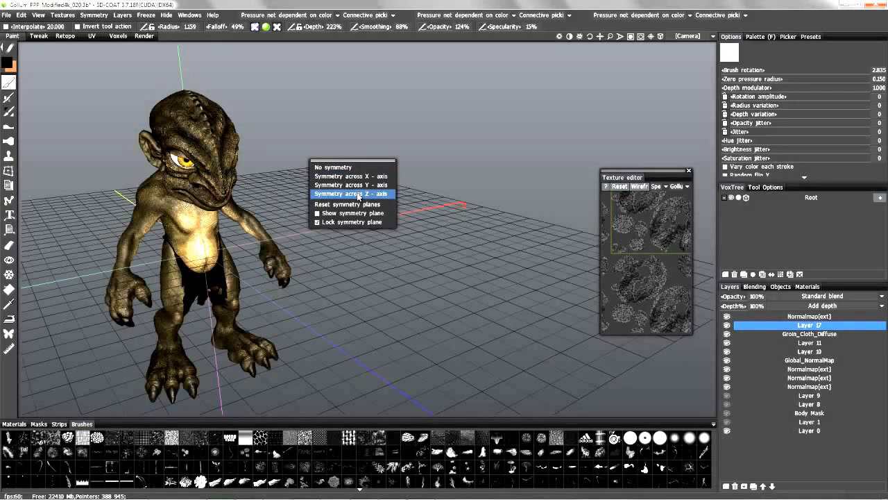
click(357, 177)
middle_drag(348, 223, 355, 200)
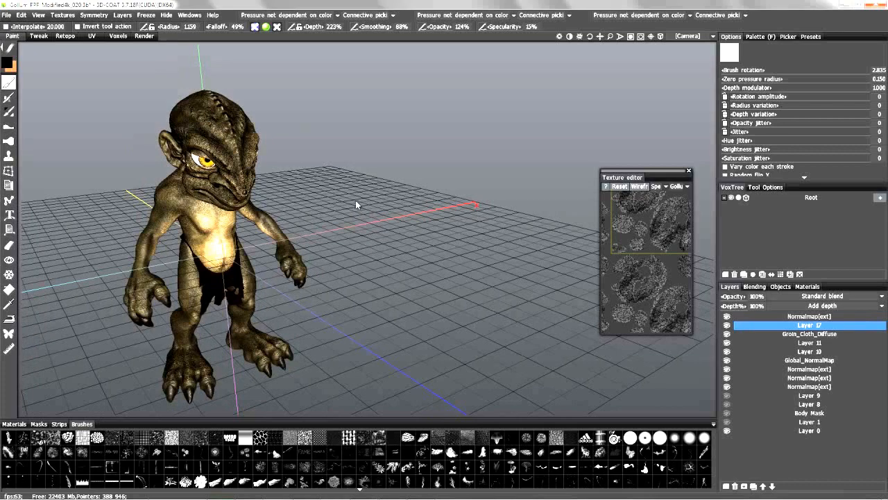
- Show the symmetry plane through the creature and hide it again
key(s)
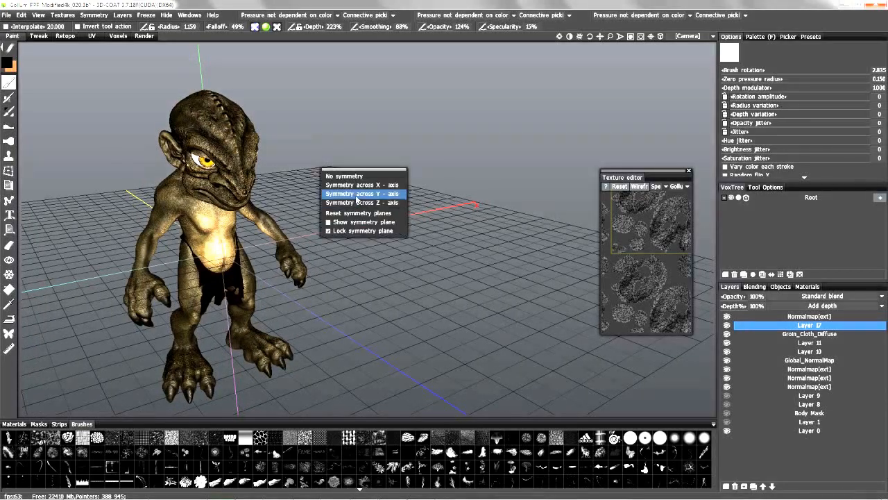
click(328, 222)
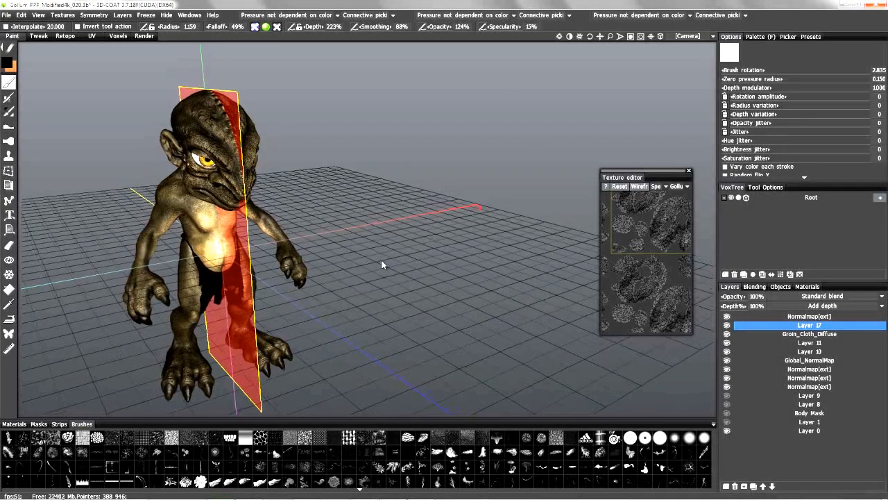
key(s)
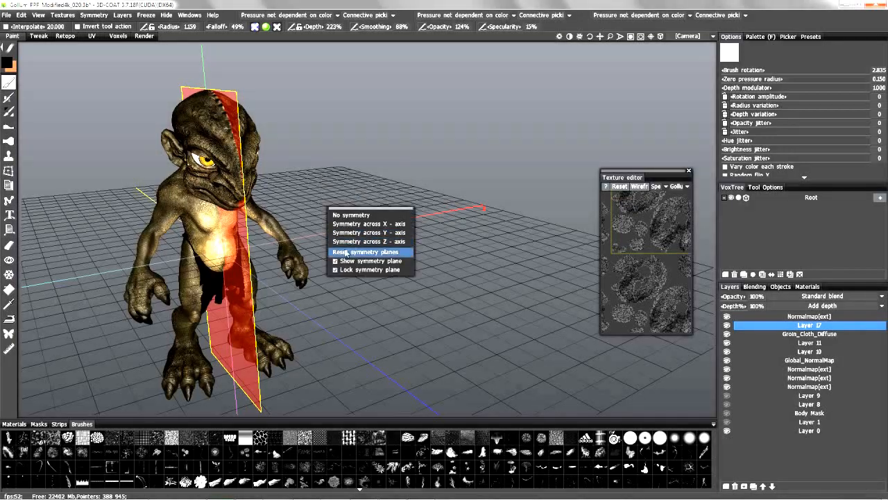
click(344, 261)
drag(324, 261, 79, 30)
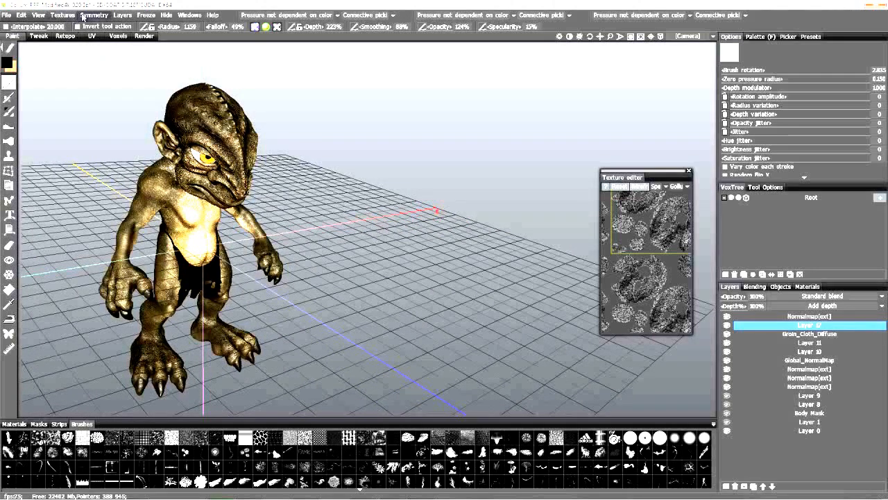
- Examine the available Layers commands and compare them with the controls of the layer list
click(122, 16)
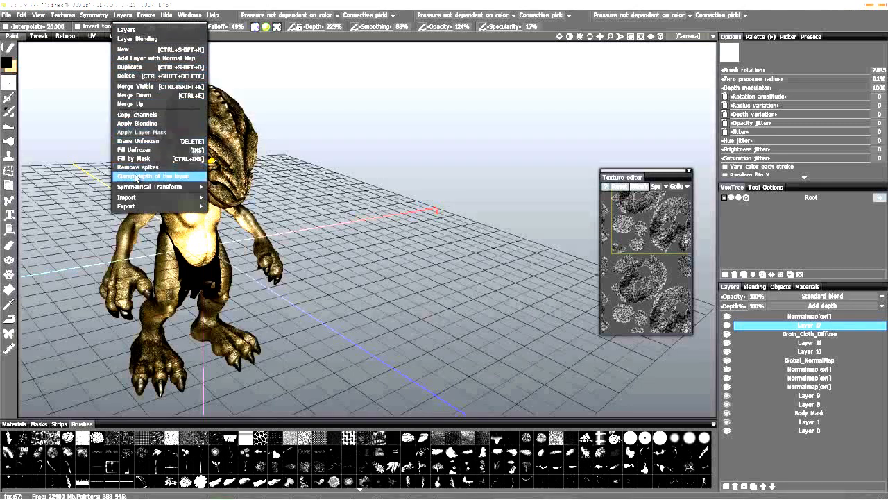
right_click(809, 338)
click(809, 337)
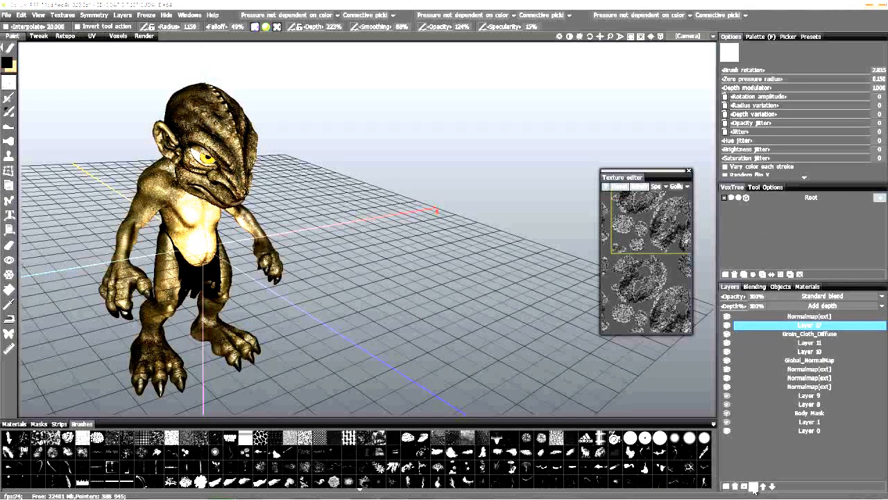
- Examine the Symmetrical Transform layer command and the related symmetry tool's Mark polygons options, and return to the brush
click(122, 15)
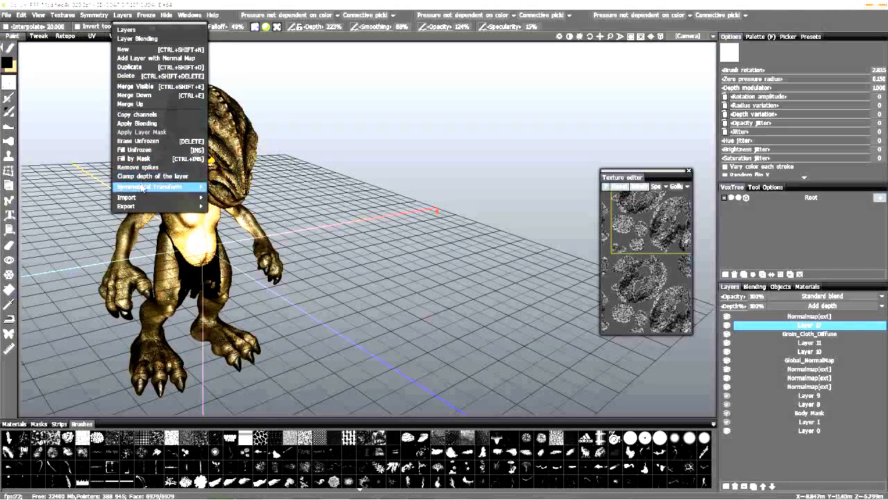
mouse_move(142, 189)
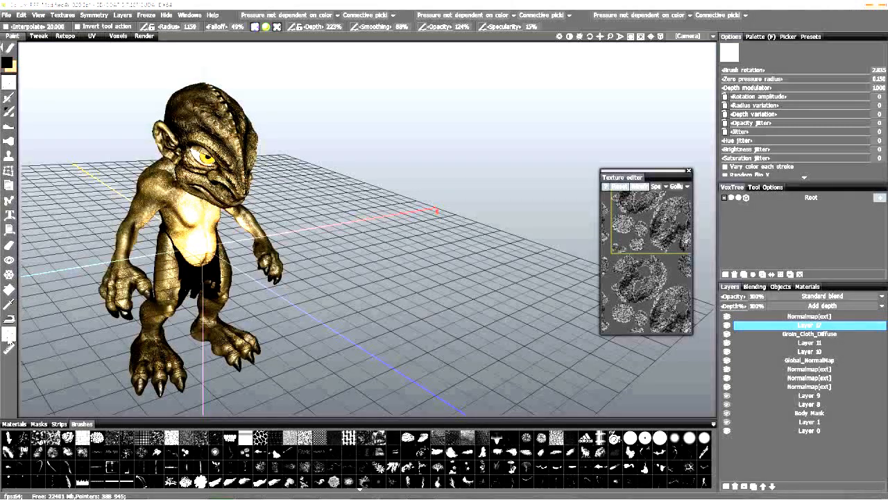
click(8, 335)
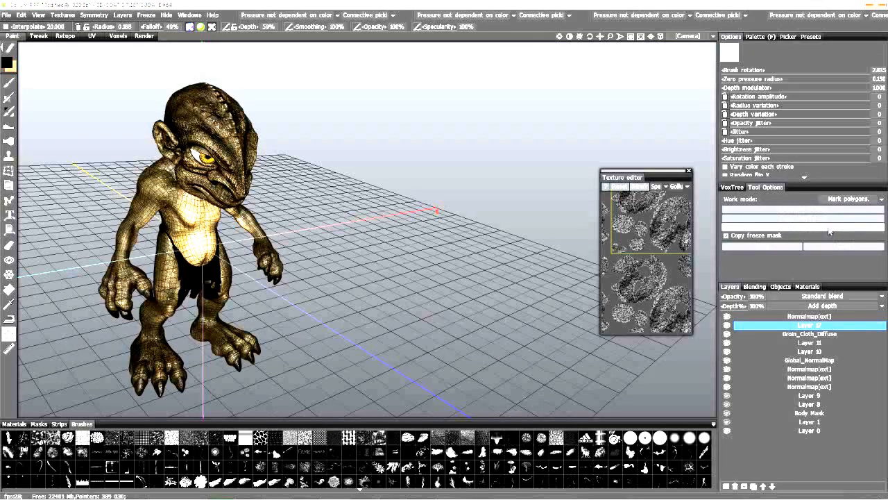
drag(268, 195, 173, 223)
drag(236, 213, 33, 53)
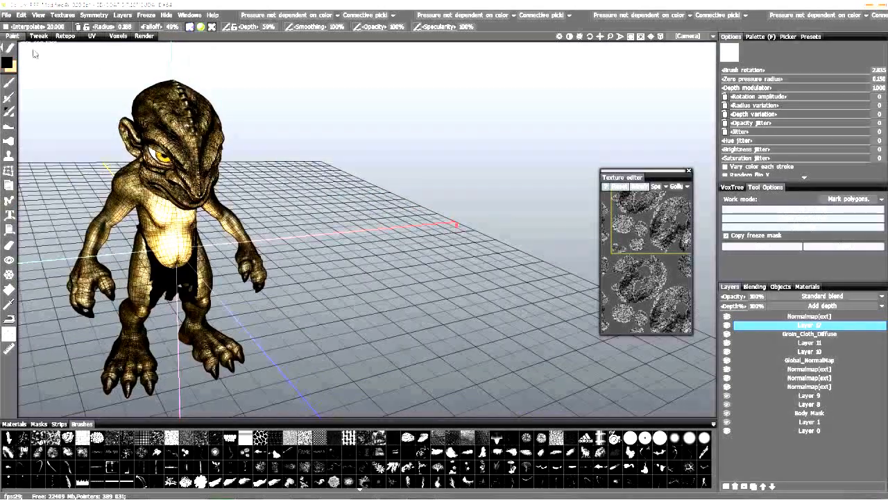
click(11, 89)
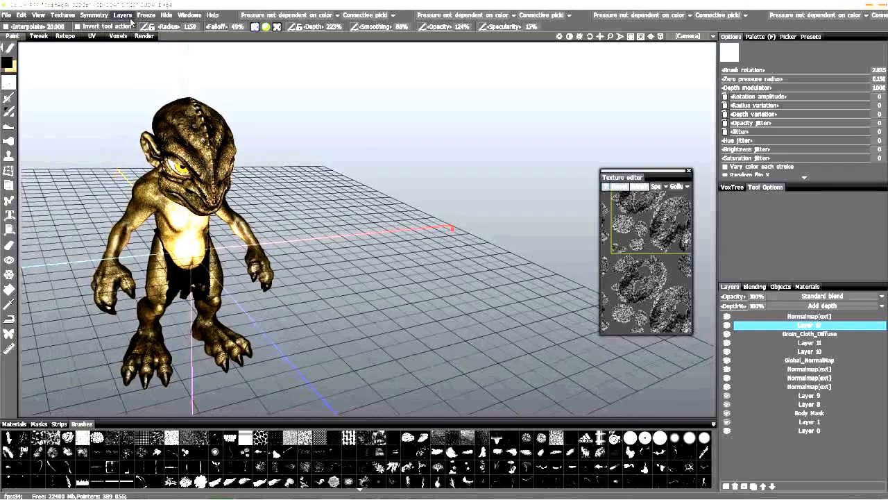
- Examine which channels the Layers commands can import and export, such as color, specularity and depth
click(123, 15)
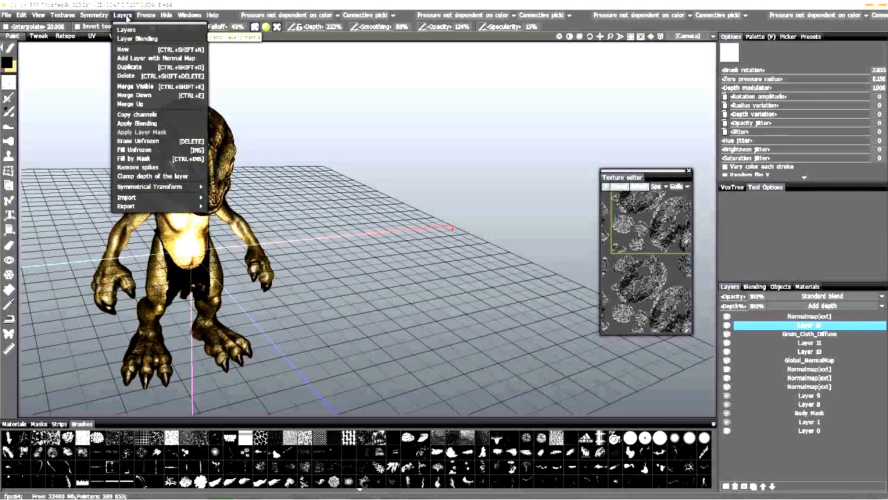
mouse_move(145, 202)
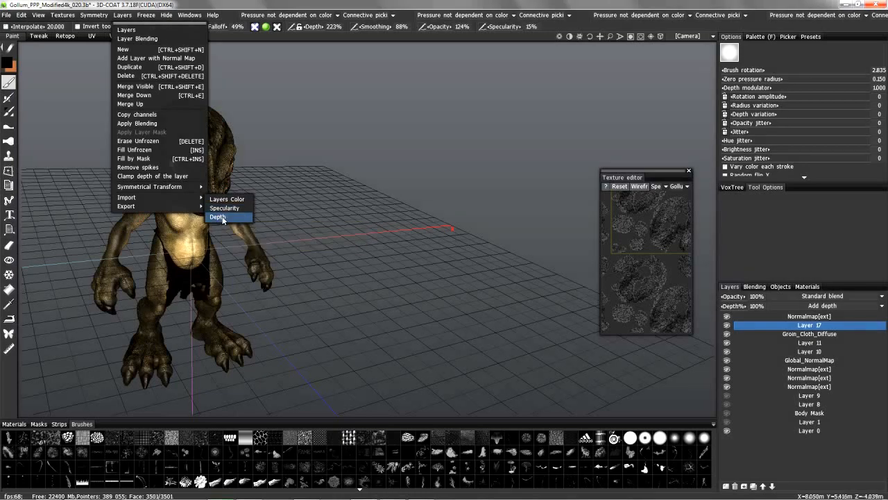
mouse_move(202, 206)
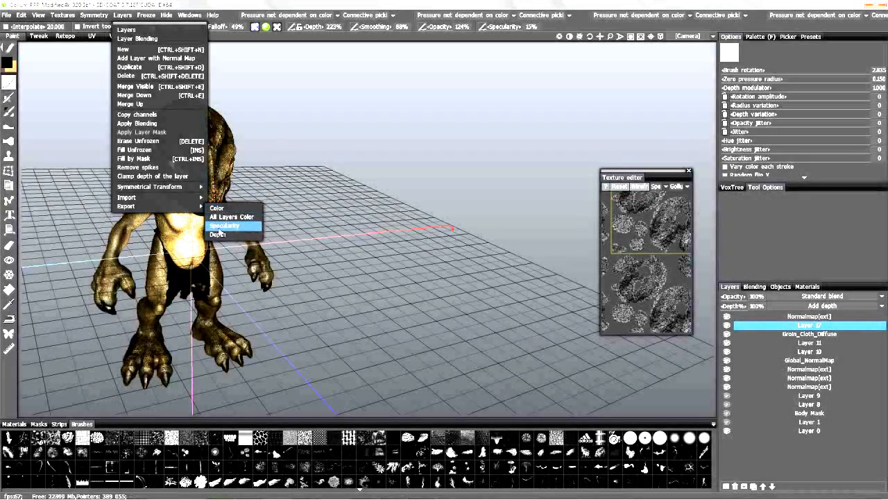
- Look over the Freeze commands and freeze both of the creature's forearms with the Freeze tool
click(145, 16)
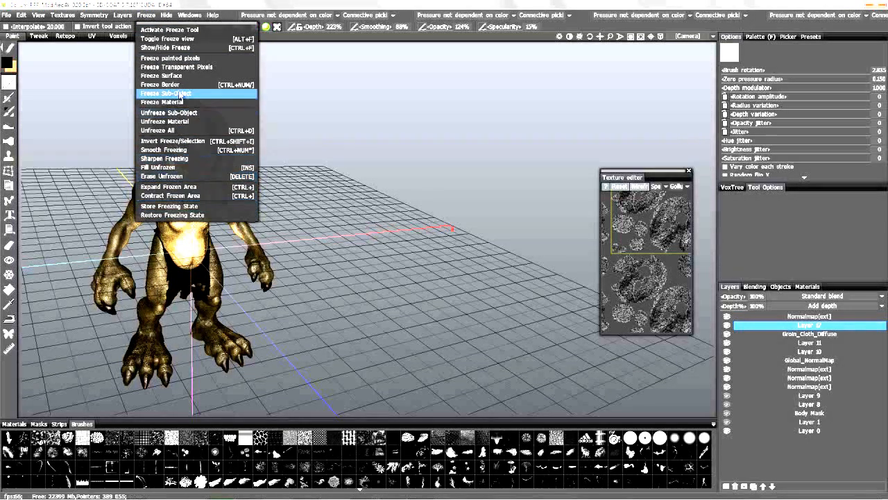
mouse_move(333, 149)
mouse_down()
mouse_move(282, 152)
mouse_move(302, 255)
mouse_move(264, 258)
mouse_move(282, 258)
mouse_move(271, 236)
mouse_move(215, 264)
mouse_move(329, 249)
mouse_move(321, 257)
mouse_move(337, 268)
mouse_move(331, 242)
mouse_move(345, 277)
mouse_move(326, 257)
mouse_up()
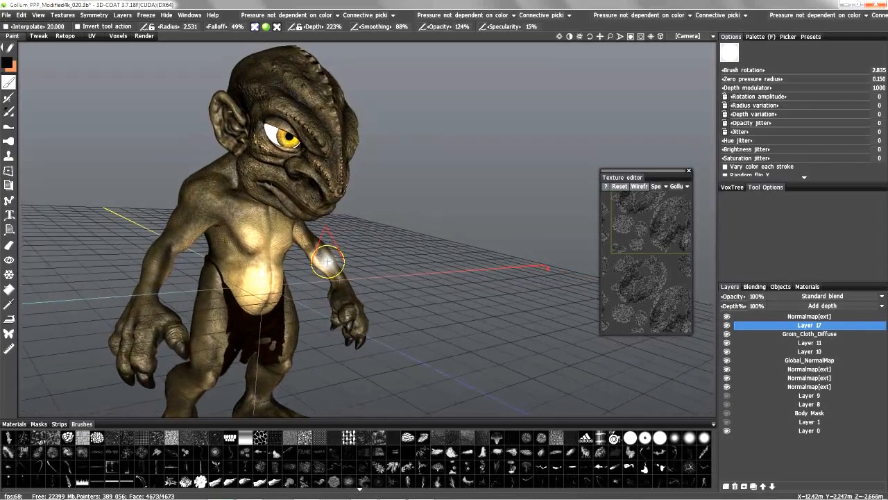
click(9, 274)
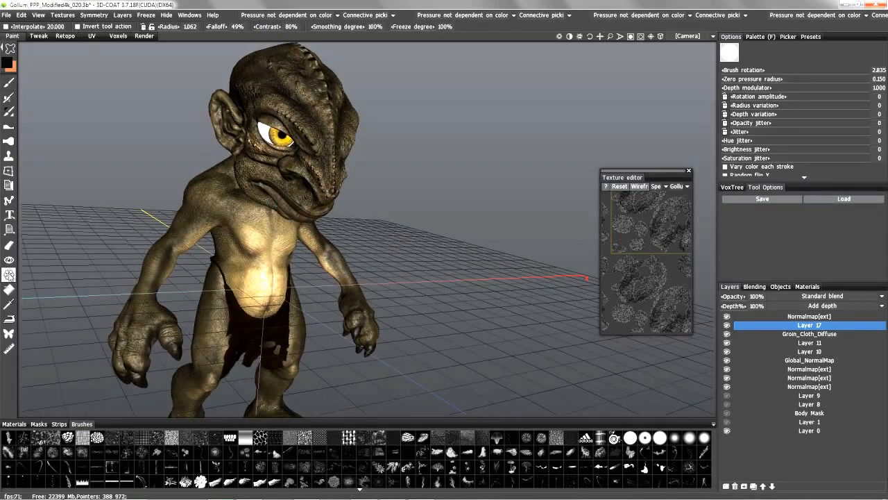
drag(174, 225, 135, 270)
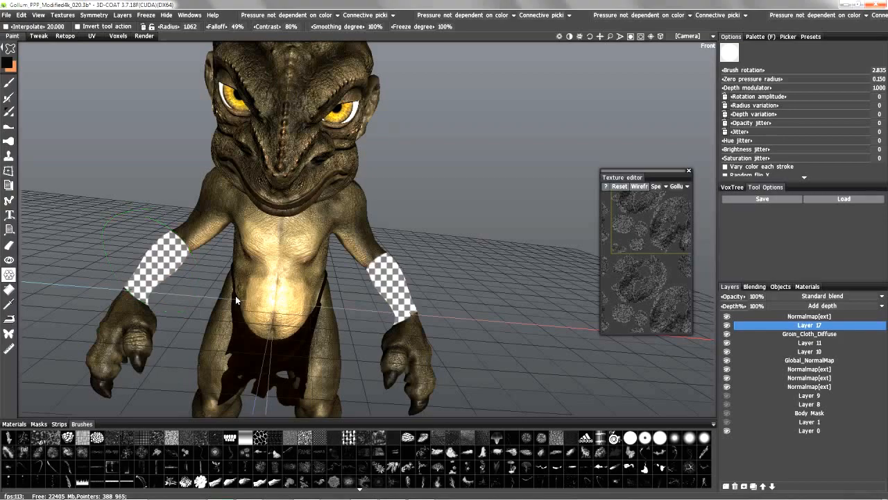
- Inspect the frozen forearms from several sides and review the stroke modes and the Ignore back faces option
mouse_move(175, 276)
mouse_down()
mouse_move(104, 273)
mouse_move(110, 283)
mouse_move(129, 268)
mouse_move(95, 263)
mouse_up()
mouse_move(10, 48)
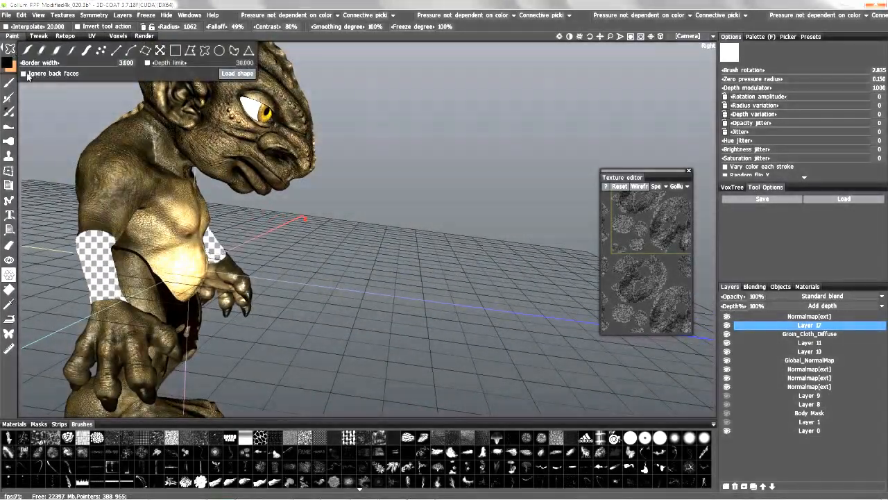
mouse_move(46, 93)
mouse_down()
mouse_move(59, 96)
mouse_move(34, 91)
mouse_up()
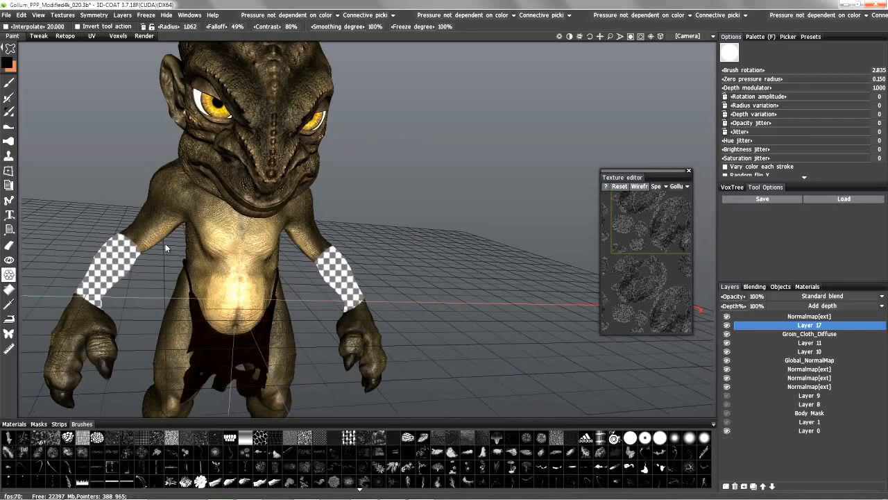
drag(170, 259, 161, 201)
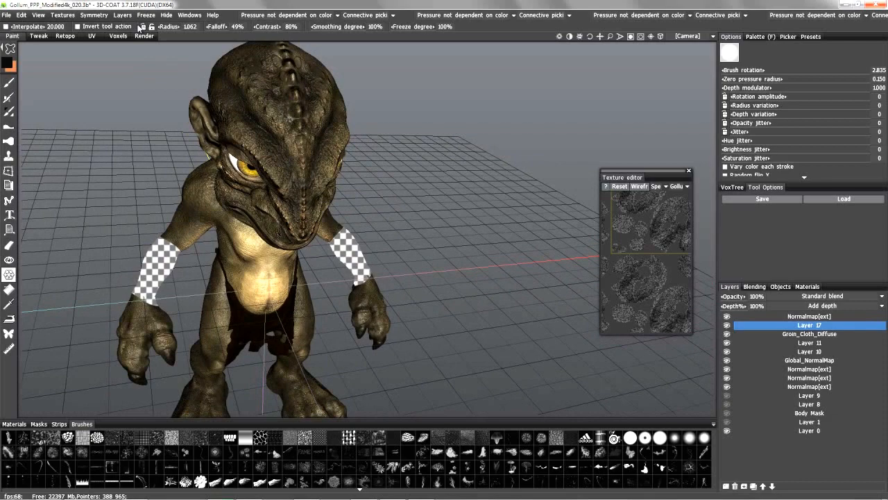
- Try to unfreeze the Gollum_body material, and unfreeze everything on the creature
click(146, 15)
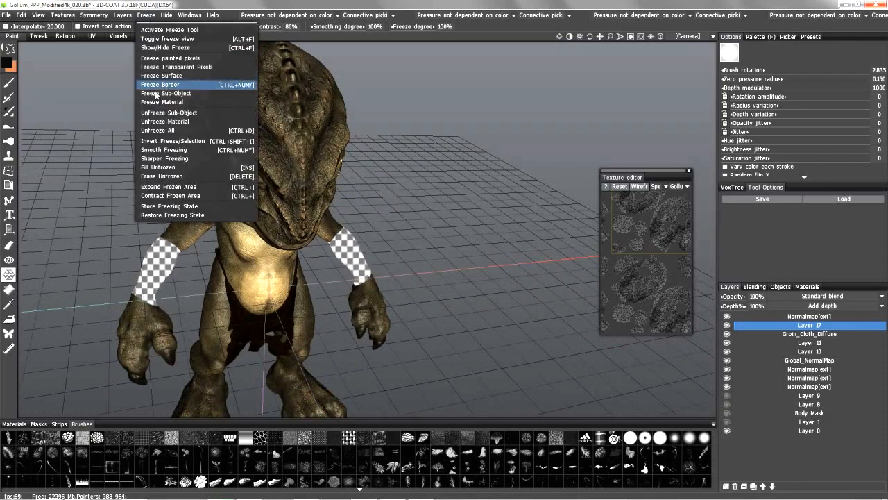
click(154, 121)
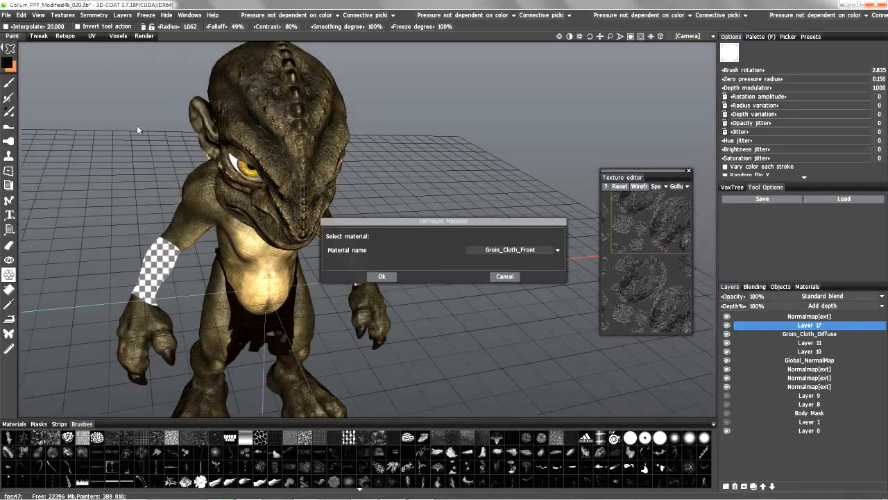
click(496, 251)
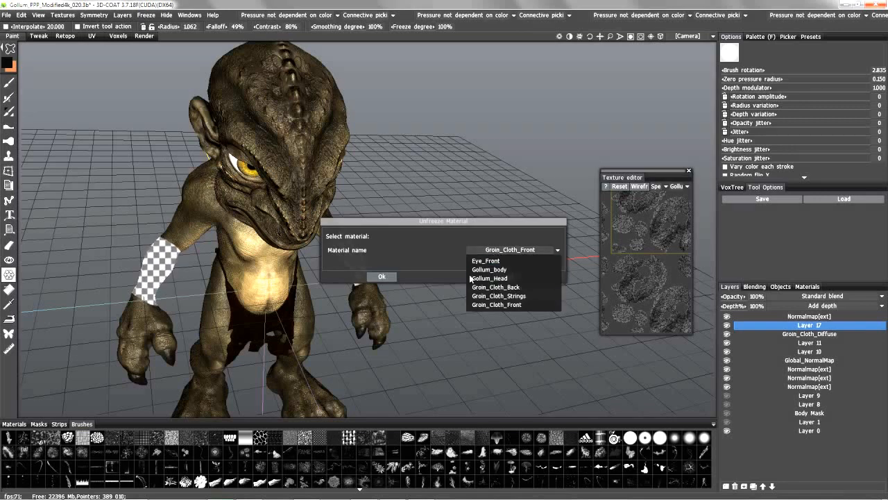
click(482, 271)
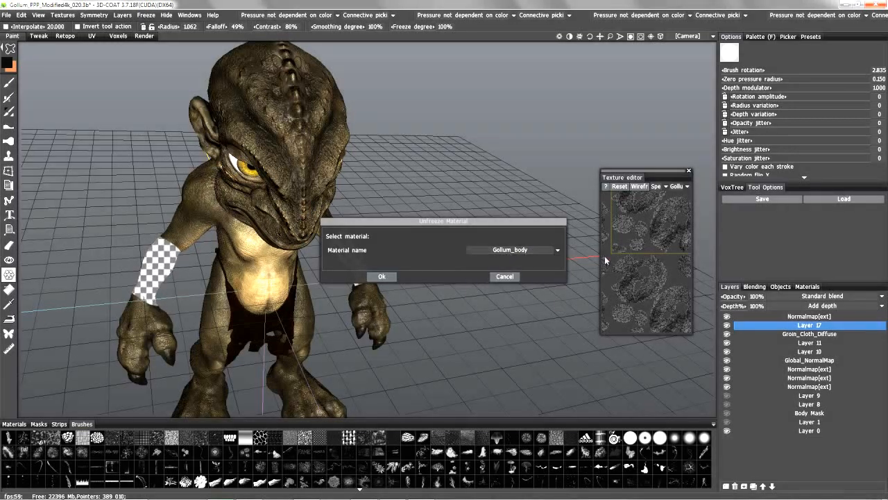
click(382, 276)
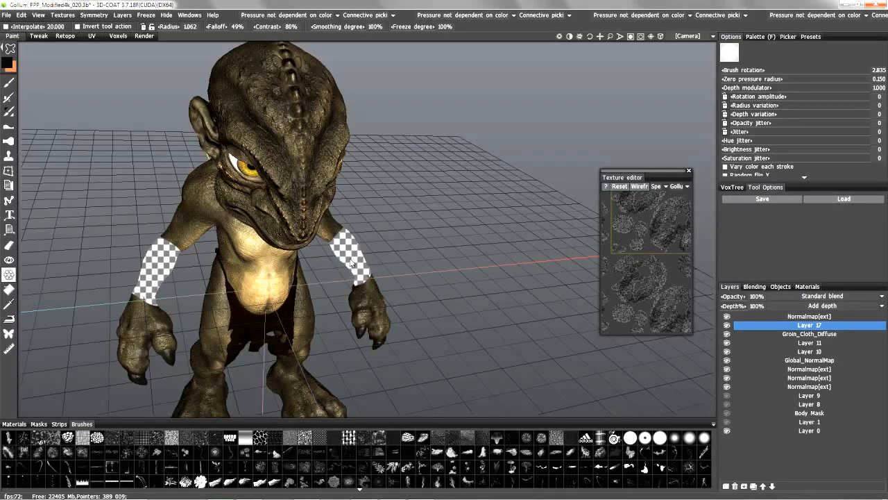
key(ctrl+d)
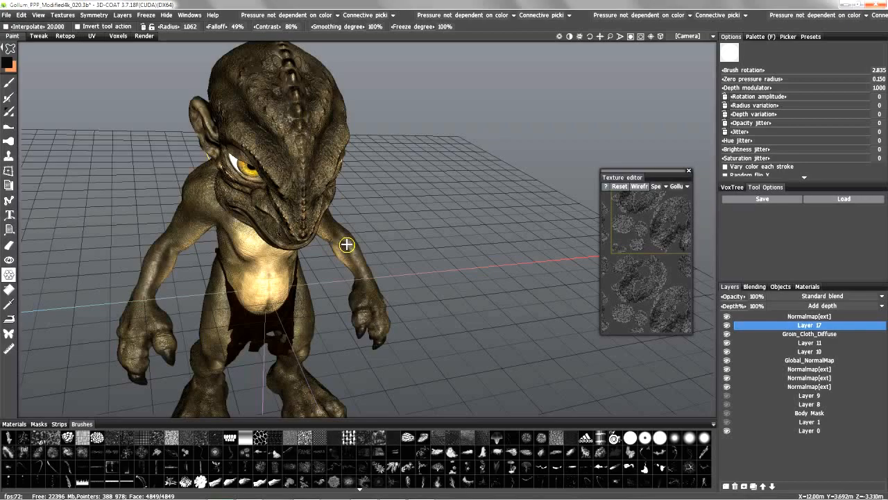
- Erase the unfrozen area of the current layer
alt+drag(347, 252, 107, 19)
click(147, 16)
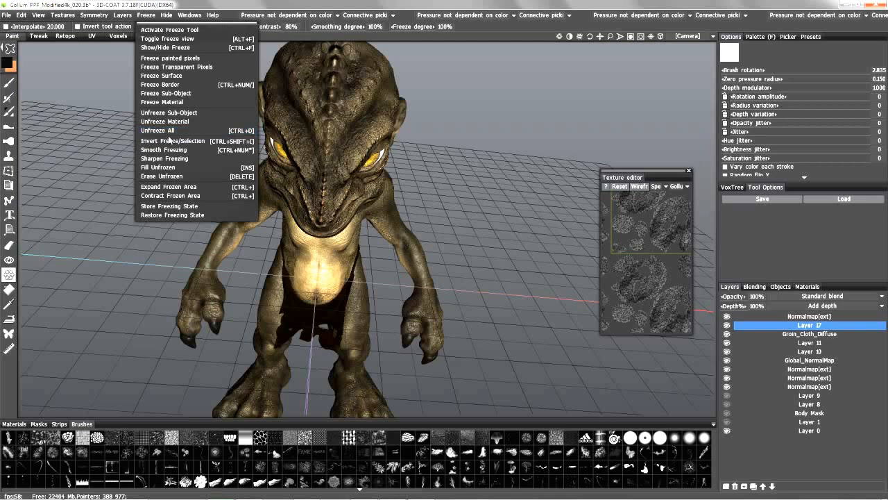
click(157, 177)
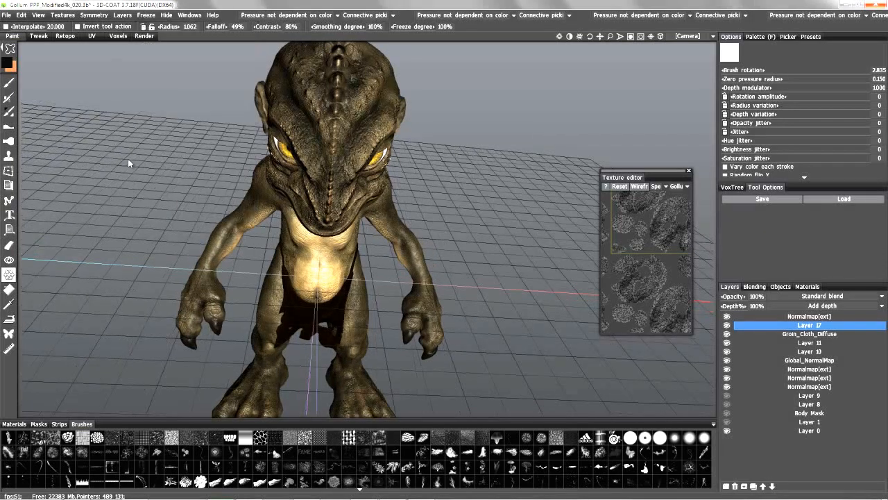
- Look over the remaining Freeze commands, including storing and restoring the freezing state
drag(146, 169, 147, 77)
click(146, 15)
click(146, 16)
click(146, 15)
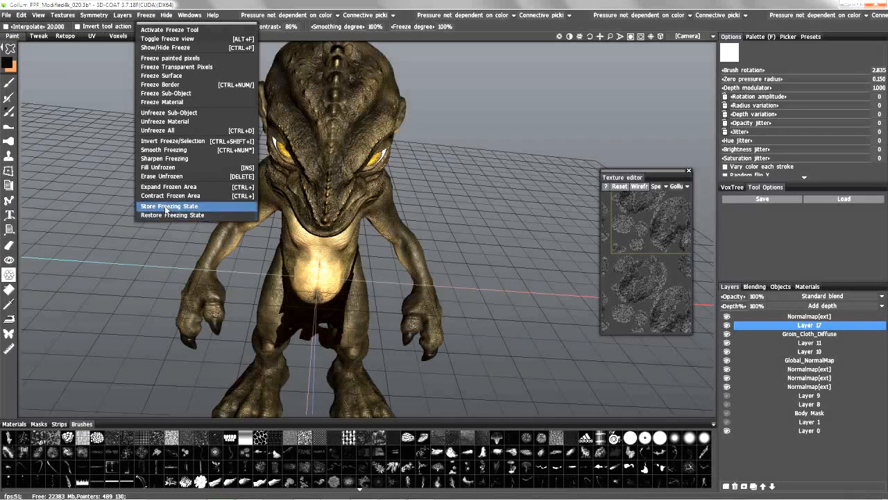
- Compare the Hide commands with the corresponding Freeze commands, and run Unhide All
mouse_move(168, 16)
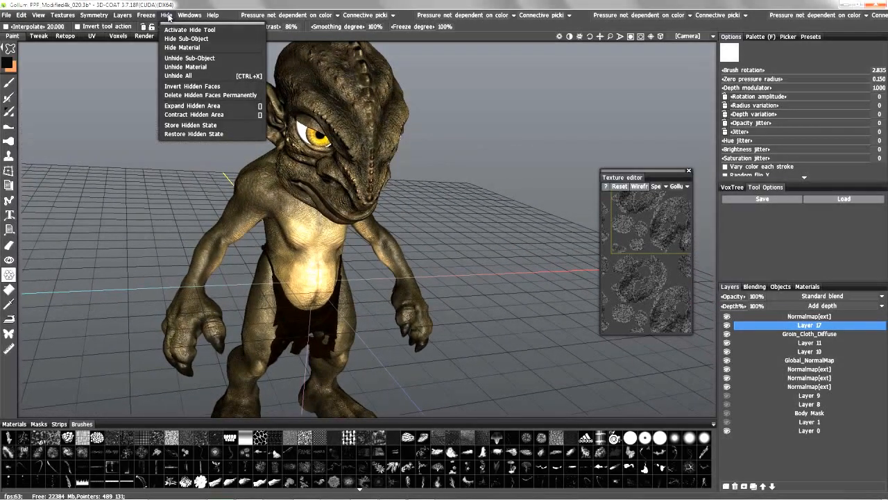
drag(176, 212, 232, 262)
drag(231, 258, 182, 219)
drag(221, 282, 403, 268)
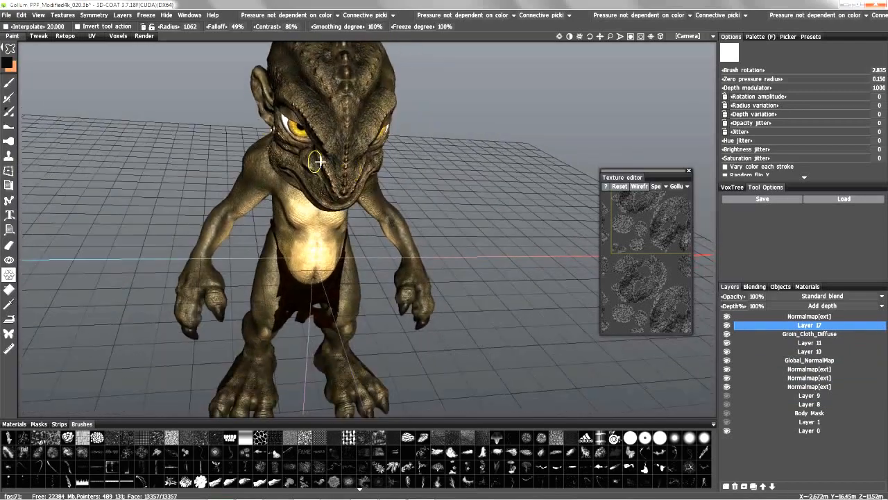
click(754, 316)
click(760, 370)
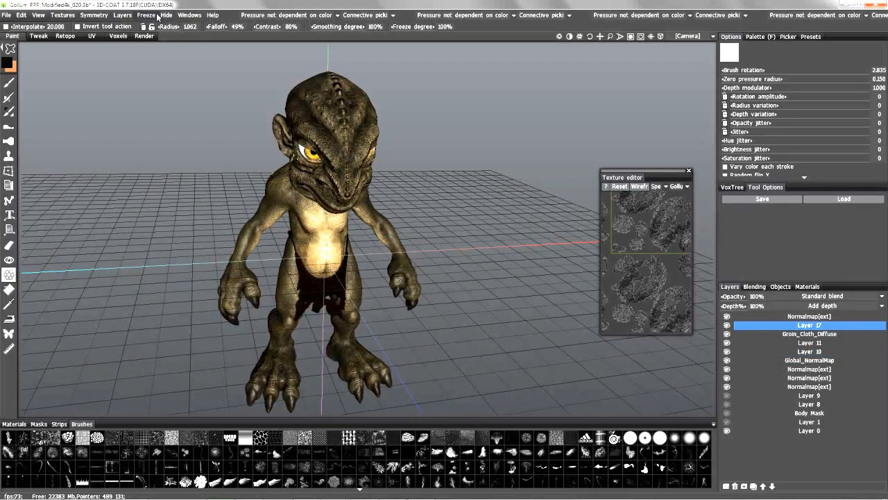
click(147, 16)
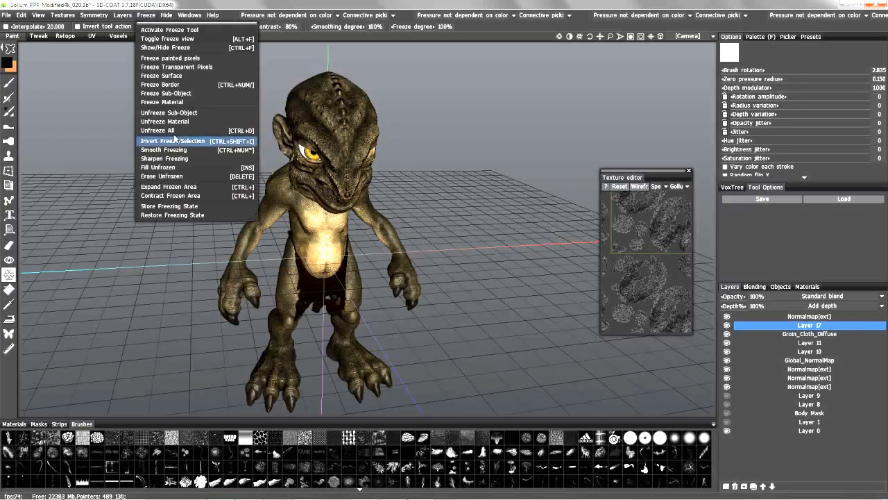
mouse_move(166, 16)
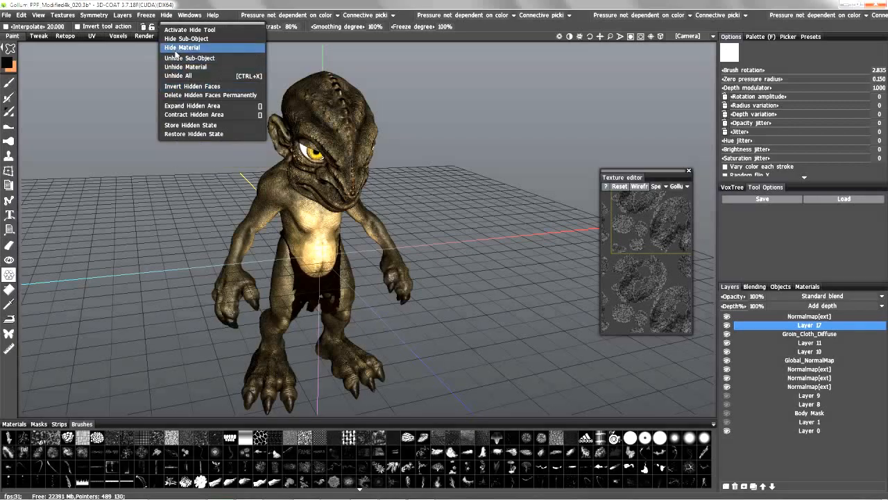
click(176, 76)
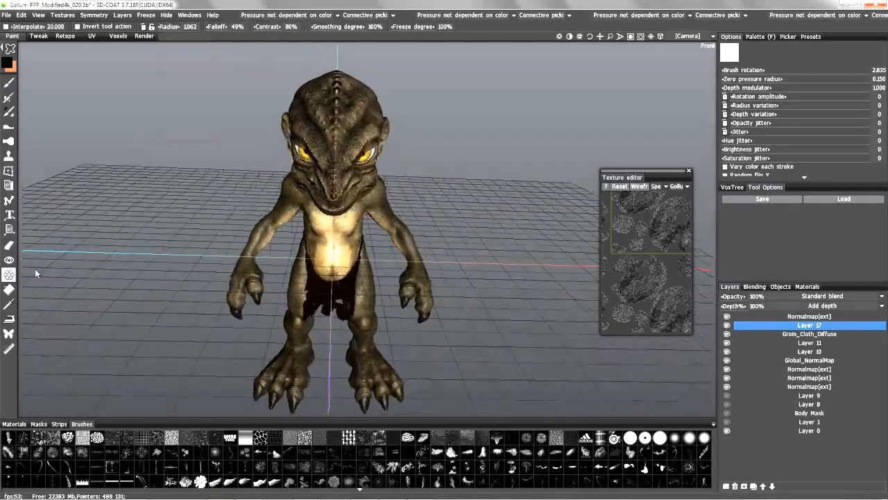
- Show the wireframe and hide a band of polygons across the creature's upper chest using the Hide tool with single-polygon painting
click(9, 260)
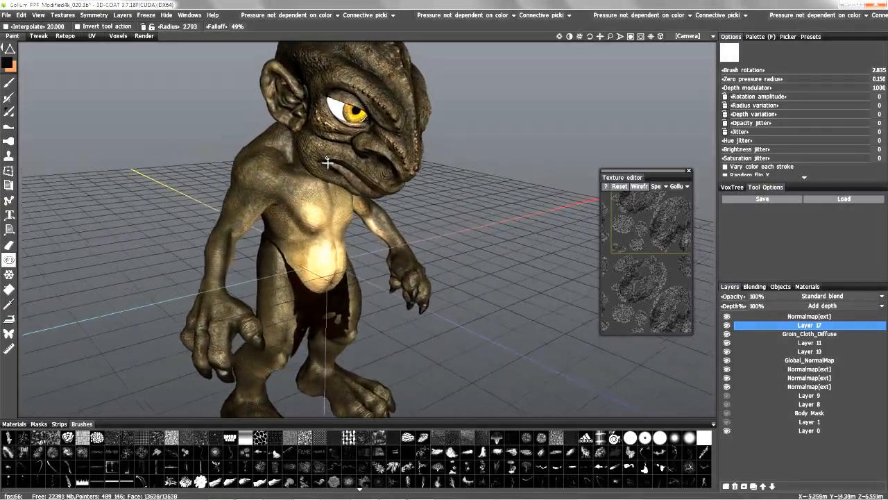
click(9, 49)
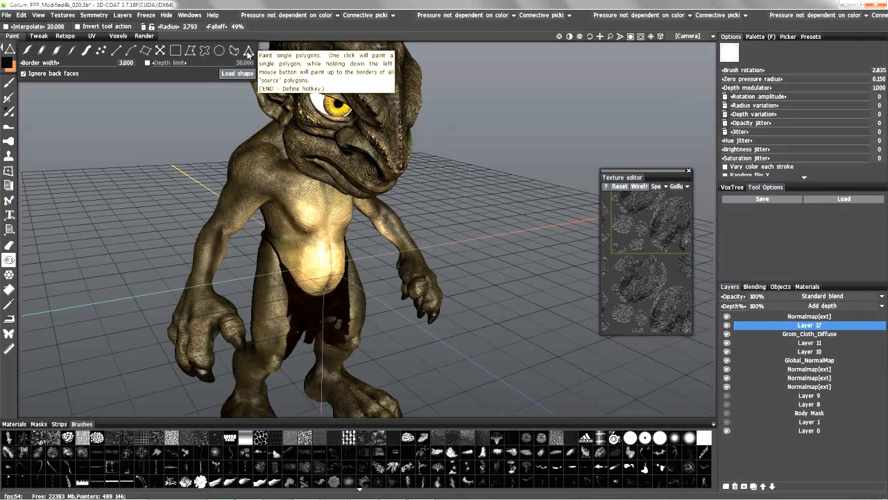
key(w)
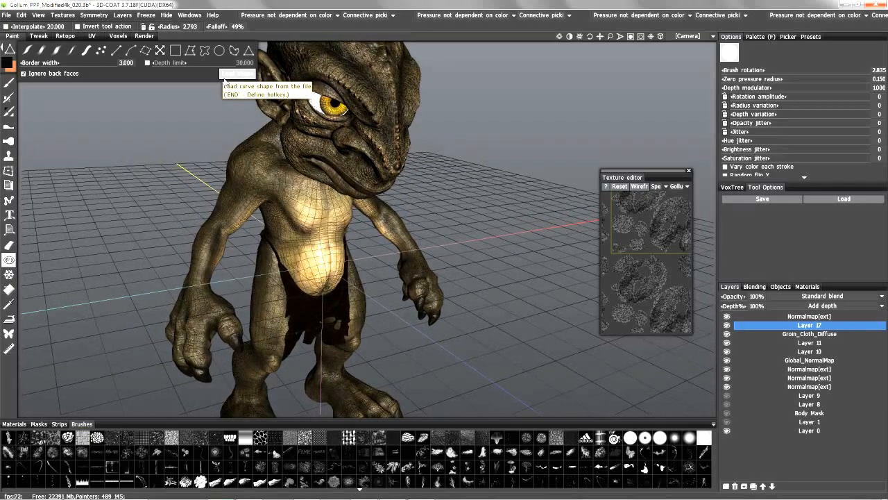
alt+right_drag(284, 145, 275, 191)
mouse_move(18, 56)
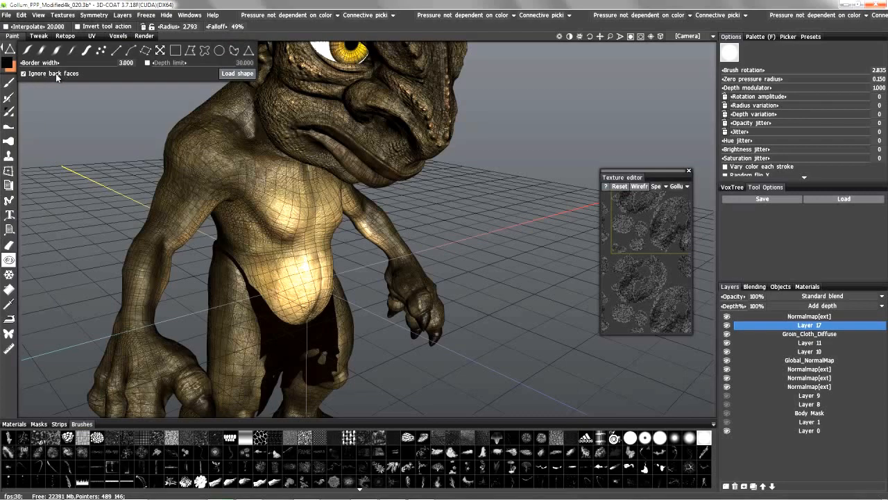
alt+drag(337, 176, 255, 194)
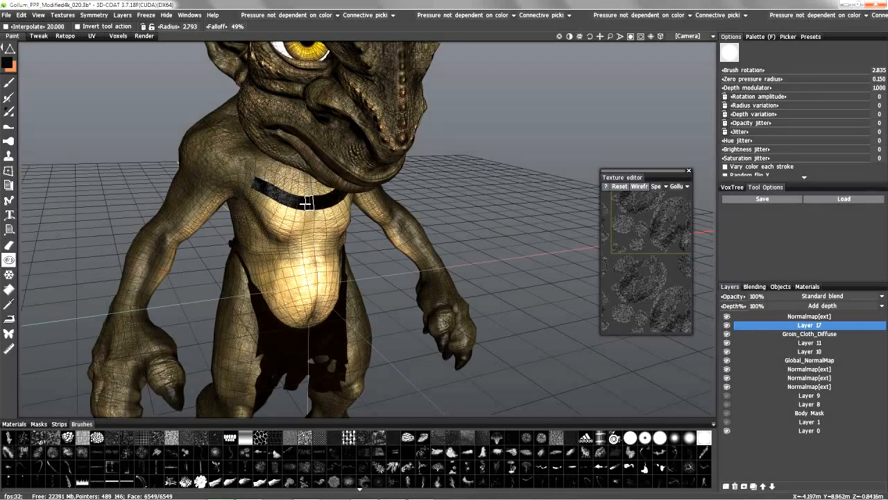
- Try hiding a larger block of polygons below the hidden band on the creature's chest, and undo the addition
mouse_move(270, 205)
mouse_down()
mouse_move(340, 208)
mouse_move(299, 215)
mouse_up()
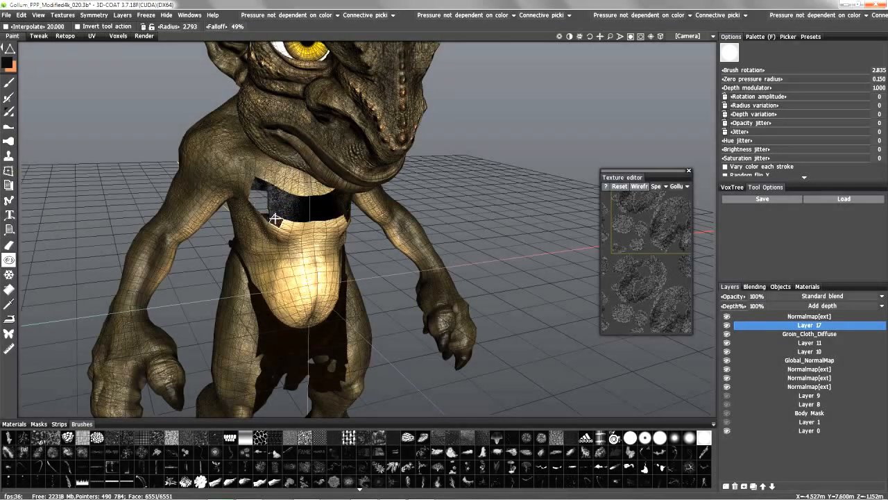
mouse_move(298, 222)
alt+mouse_down()
mouse_move(282, 201)
mouse_move(274, 220)
mouse_move(299, 228)
alt+mouse_up()
alt+middle_drag(340, 164, 437, 254)
key(ctrl+z)
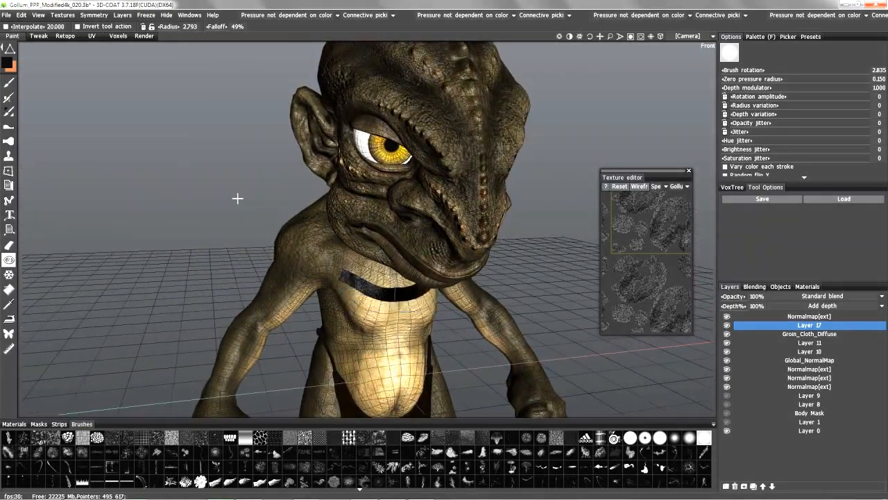
- Unhide all hidden polygons on the creature
click(166, 15)
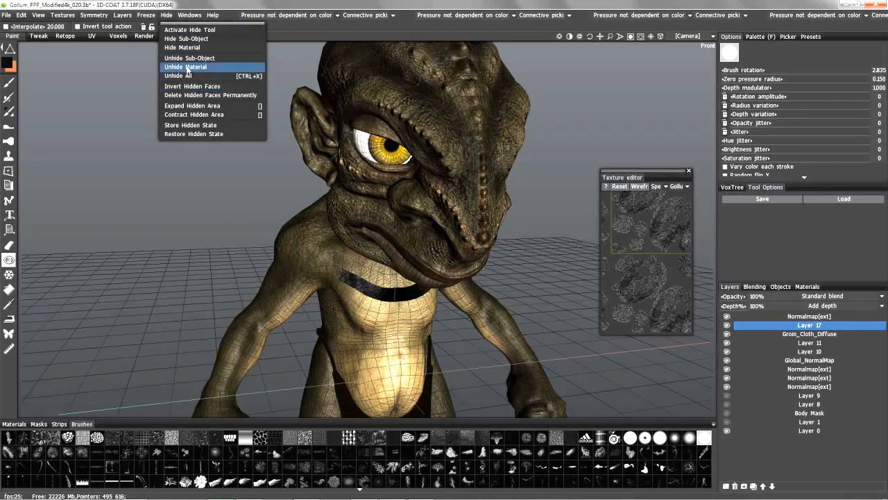
click(180, 76)
- Look over the Windows commands, including the list of popups and the options for resetting, storing and restoring page layouts and the workspace
click(145, 14)
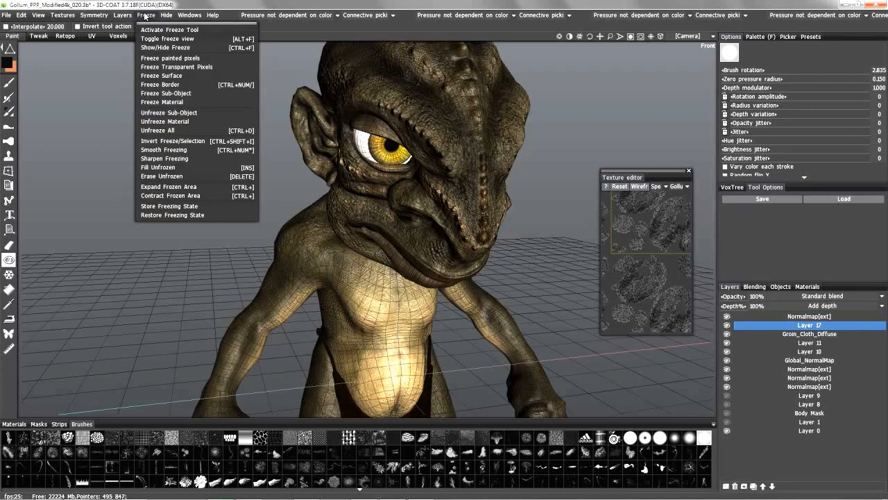
mouse_move(171, 19)
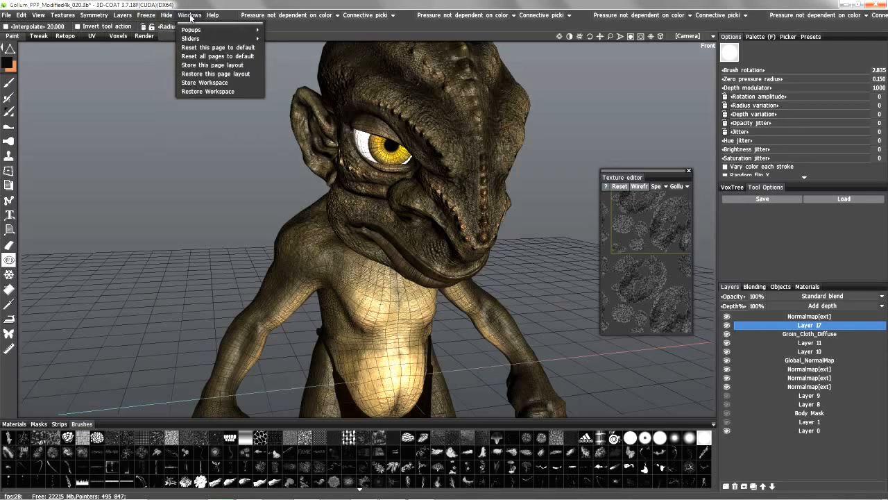
mouse_move(195, 32)
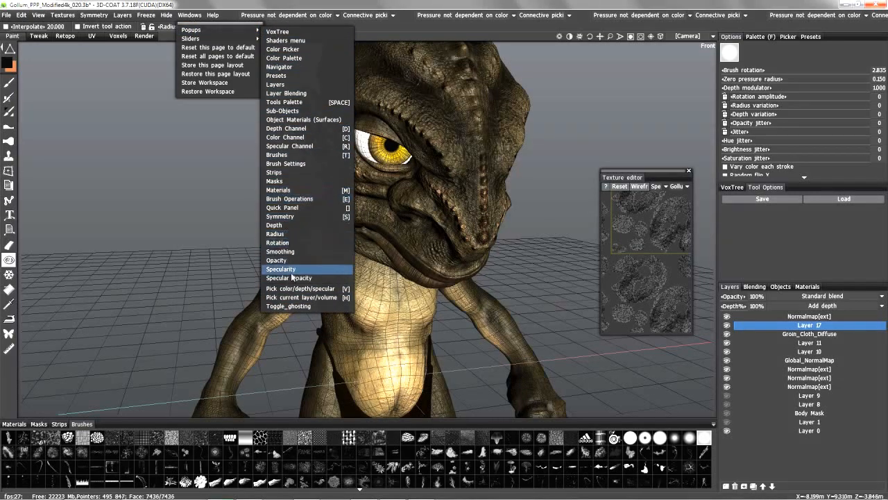
click(291, 224)
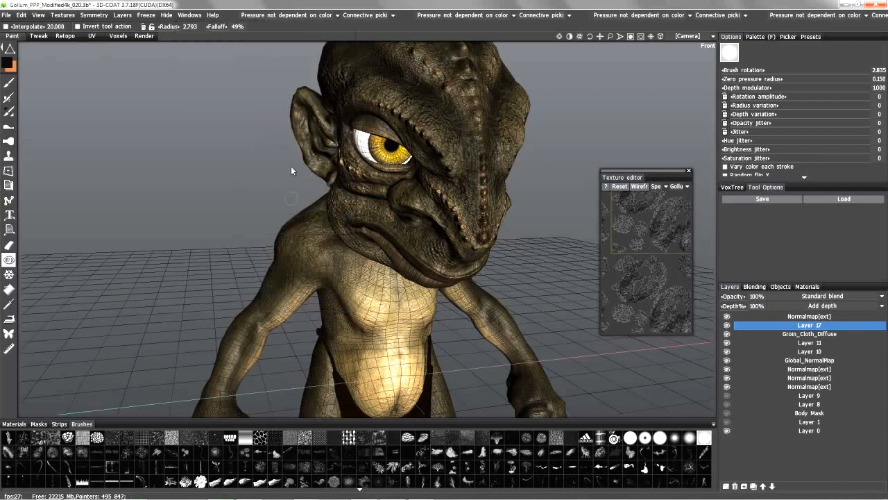
click(187, 15)
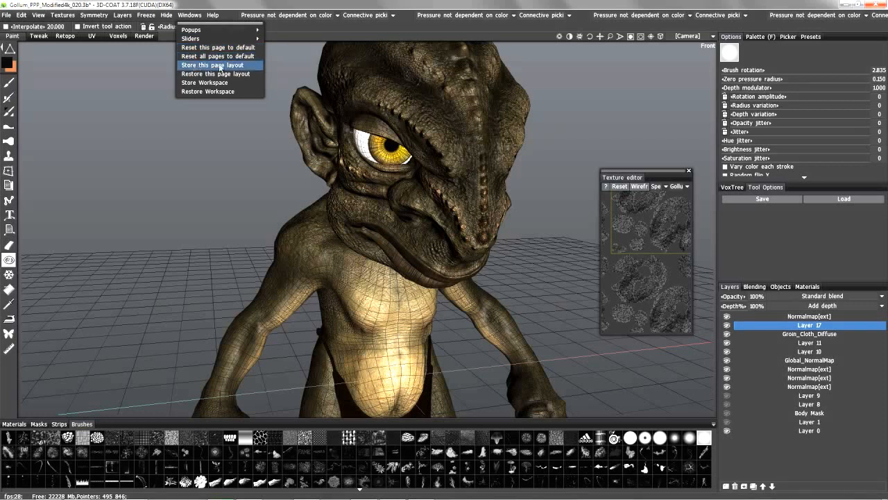
click(254, 65)
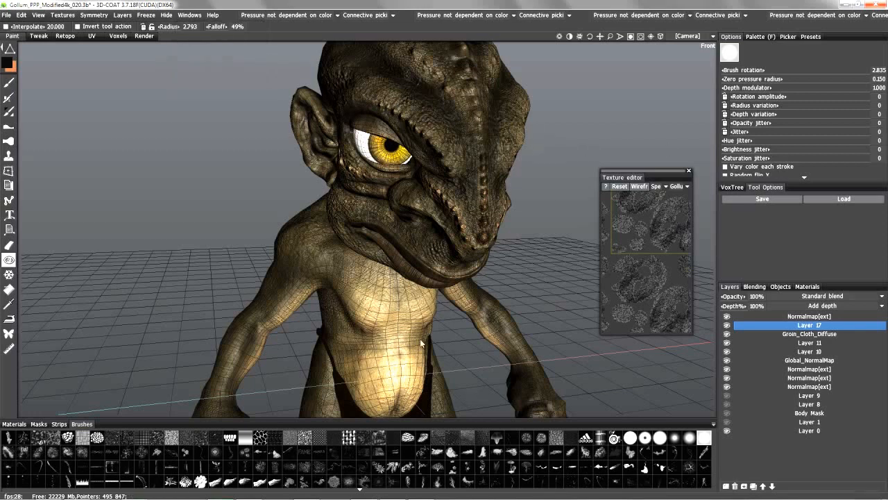
click(189, 15)
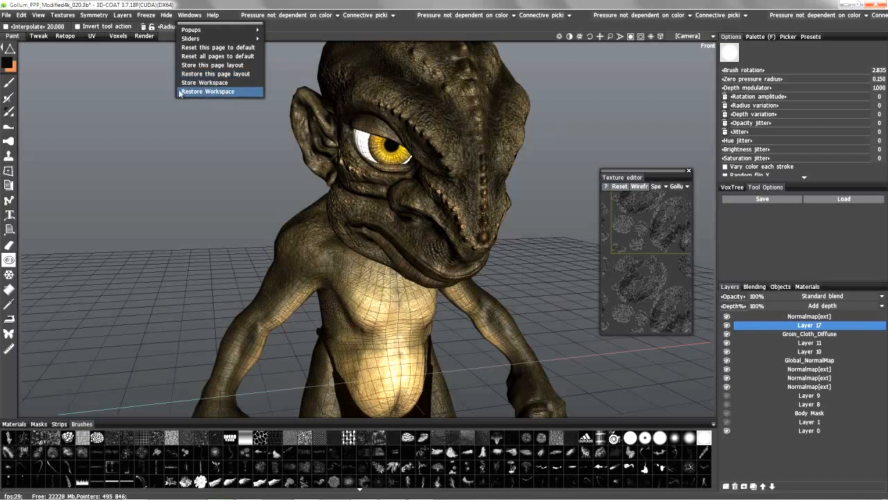
click(212, 91)
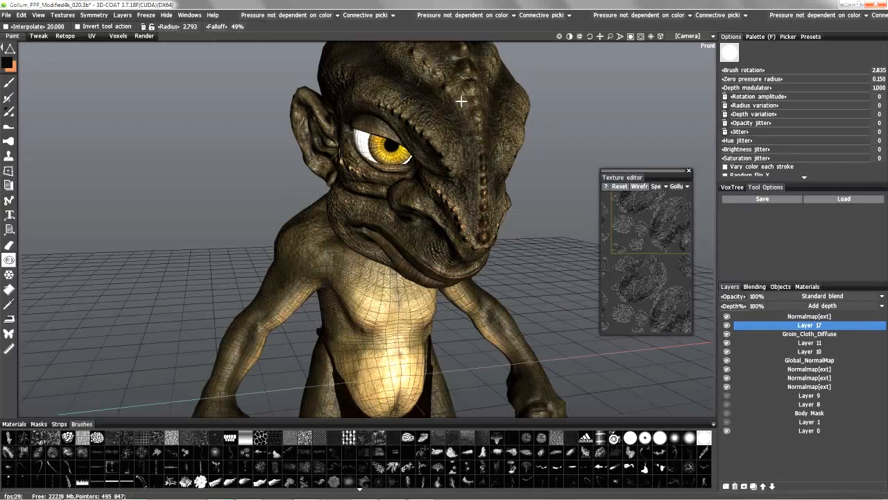
click(186, 14)
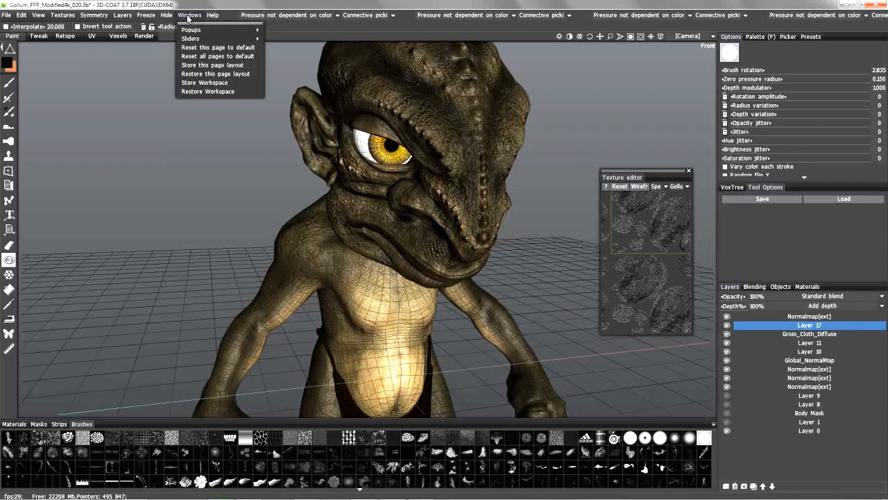
- View the screenshot dialog with its caption, central and branding text options, and cancel it without uploading
mouse_move(213, 16)
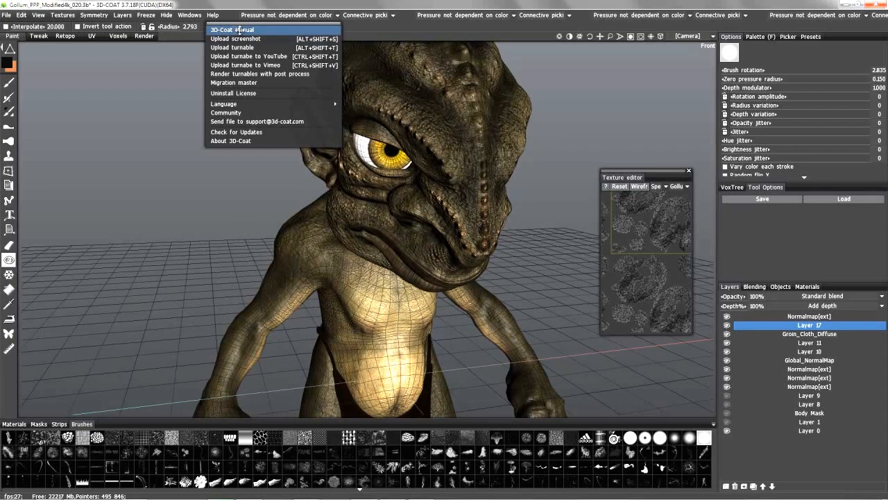
click(215, 17)
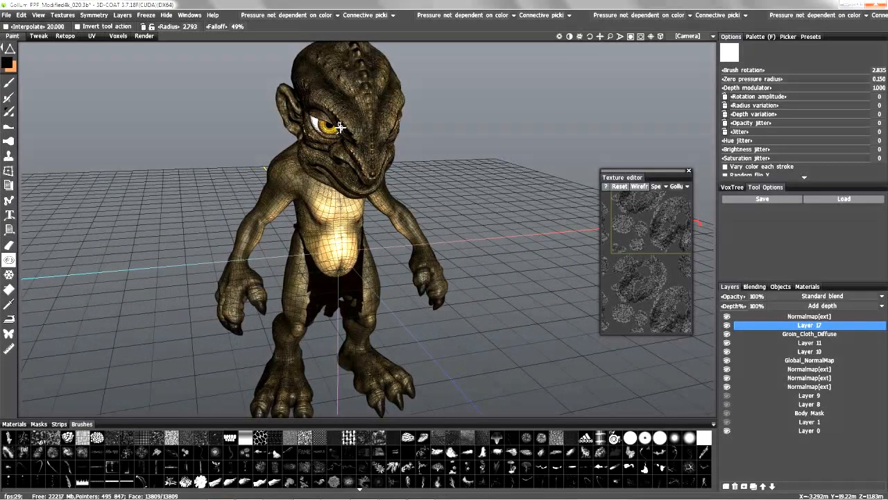
key(Print)
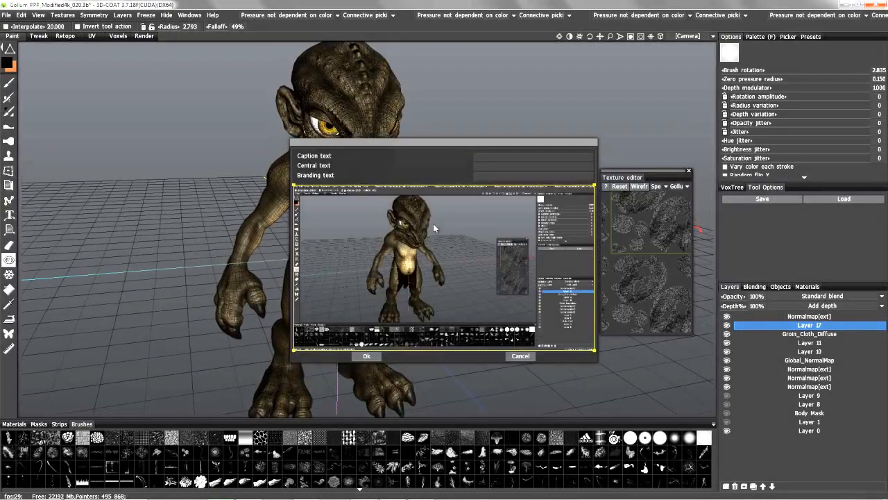
click(514, 356)
- Examine the Help commands for uploading screenshots and turntables, including YouTube and Vimeo, and rotate the creature to illustrate a turntable
click(213, 15)
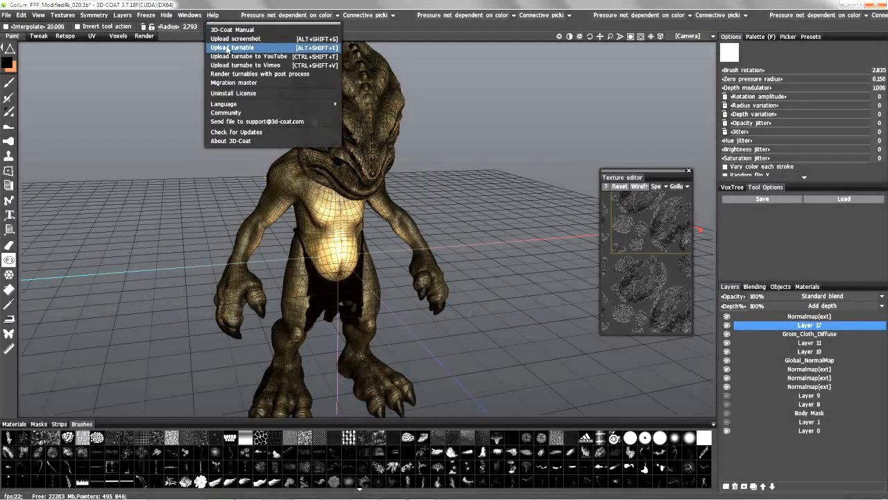
drag(428, 295, 452, 321)
drag(233, 271, 293, 215)
drag(292, 305, 493, 240)
drag(220, 217, 414, 189)
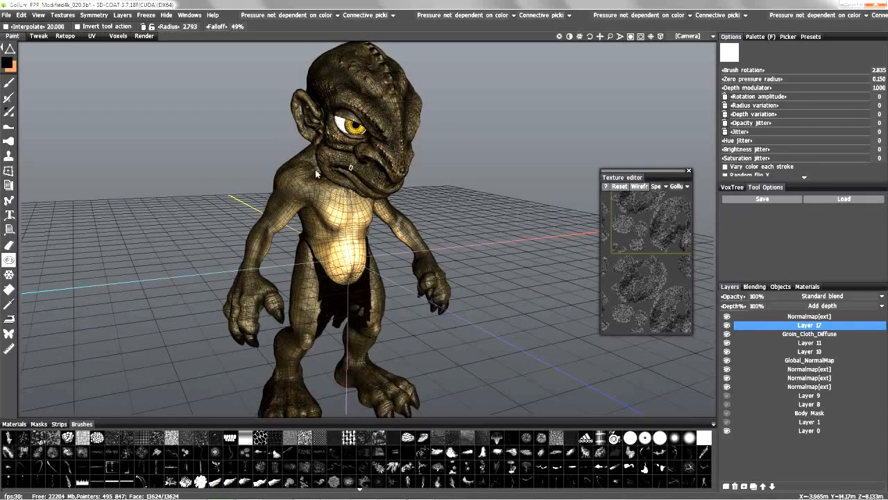
drag(226, 274, 216, 275)
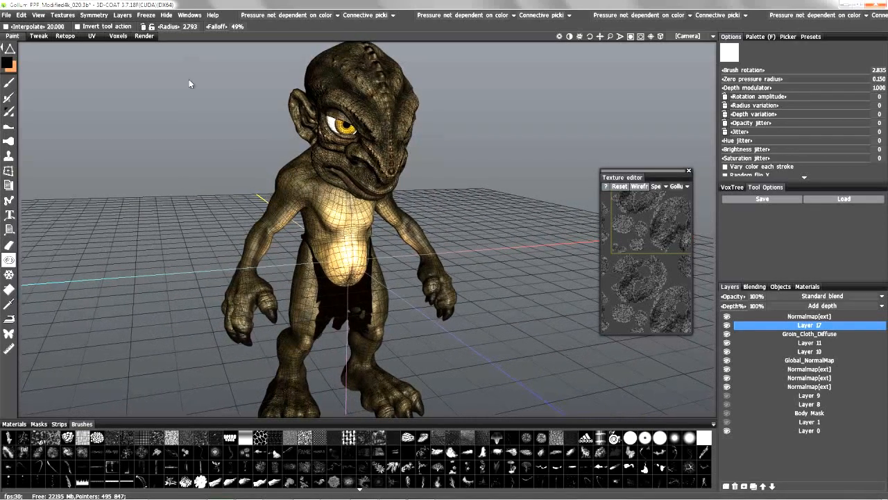
click(213, 15)
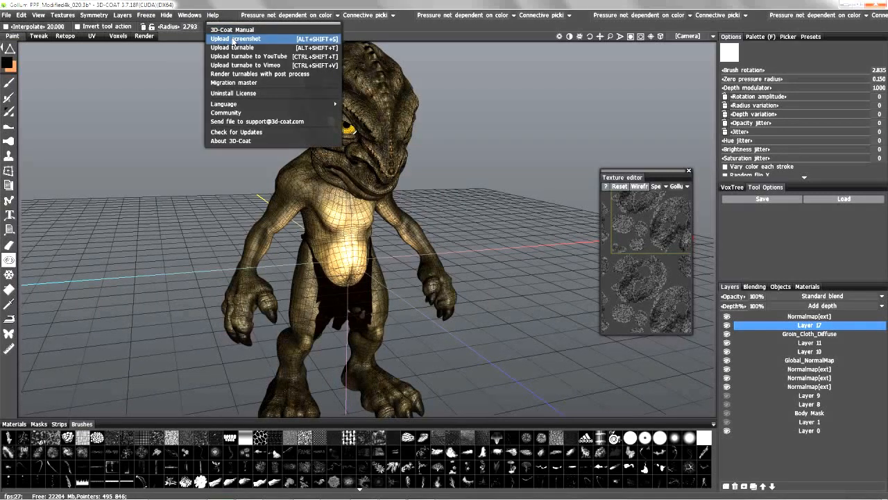
key(KP_2)
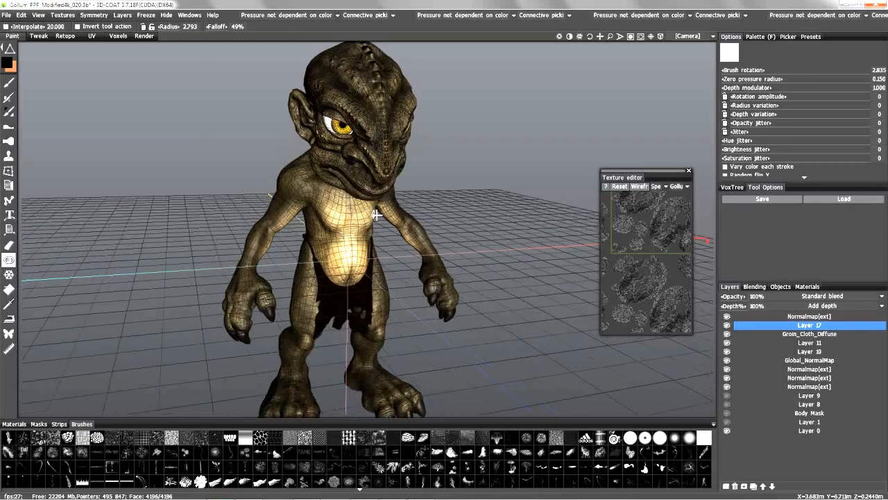
click(213, 15)
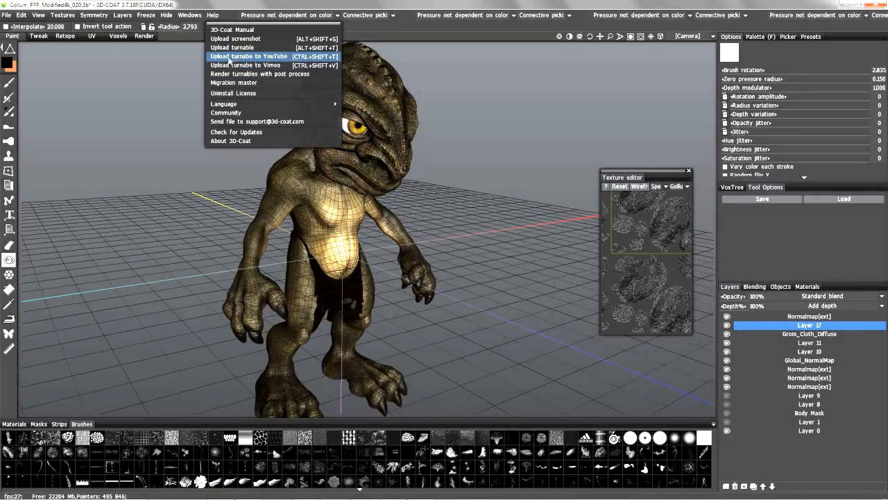
- Detach the Presets panel into a floating window over the viewport and enlarge it to show more presets
click(810, 36)
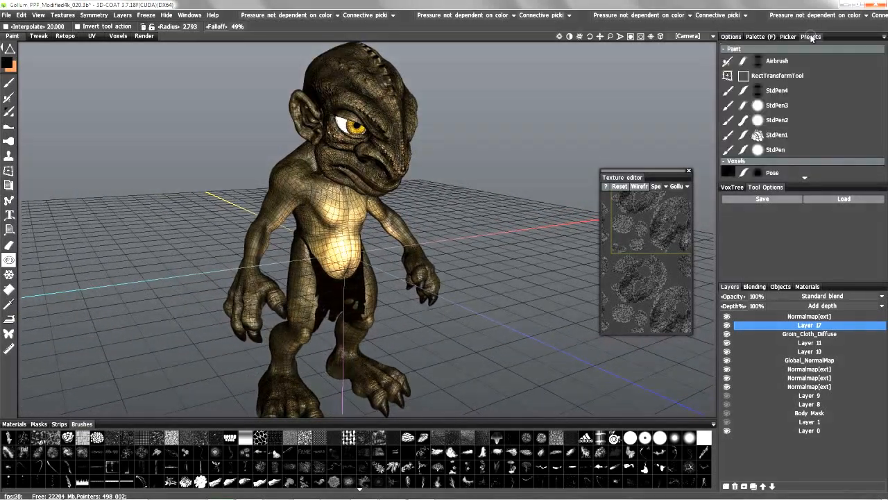
mouse_move(813, 40)
mouse_down()
mouse_move(753, 58)
mouse_move(528, 90)
mouse_move(568, 85)
mouse_up()
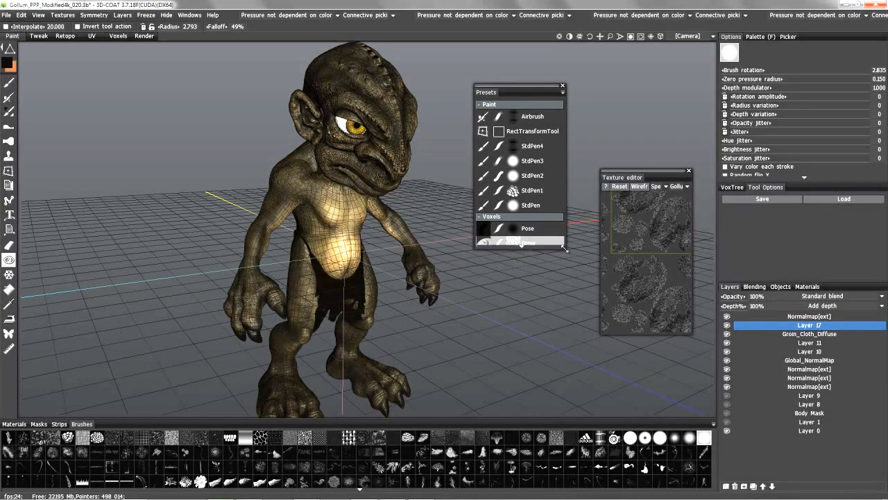
drag(564, 248, 667, 403)
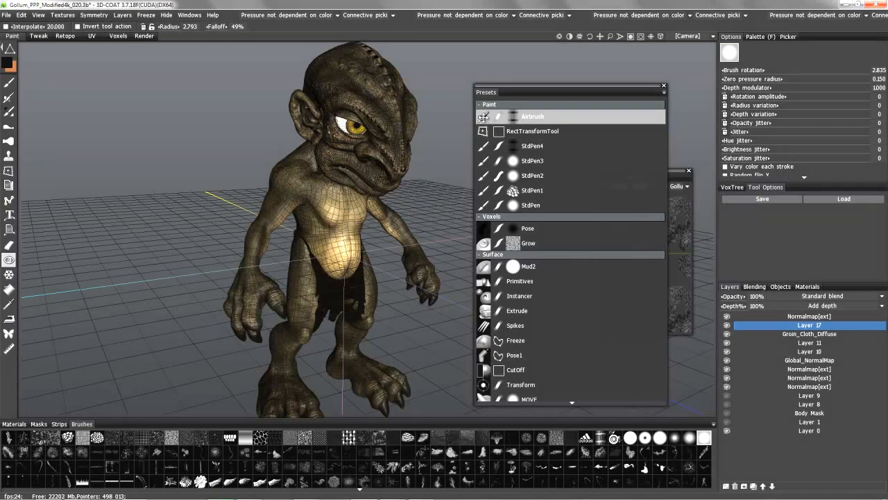
- Check which properties a preset stores, and add a Paint preset from the current Hide tool settings
mouse_move(9, 50)
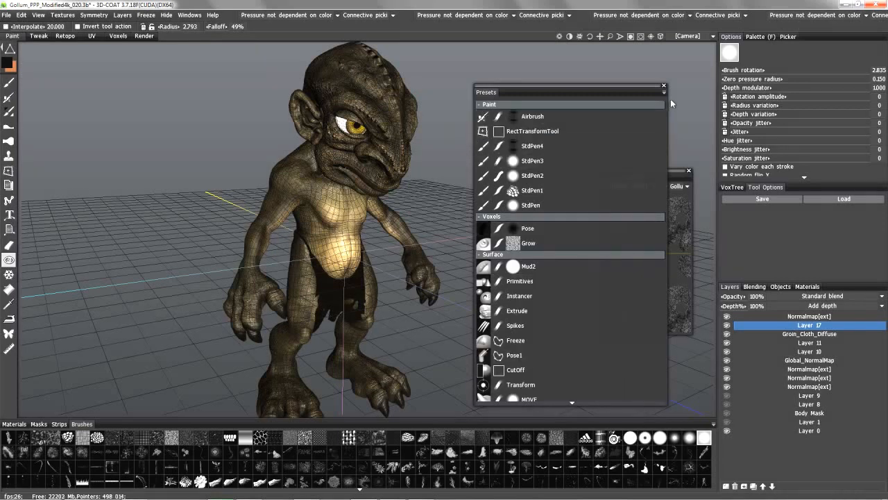
click(663, 93)
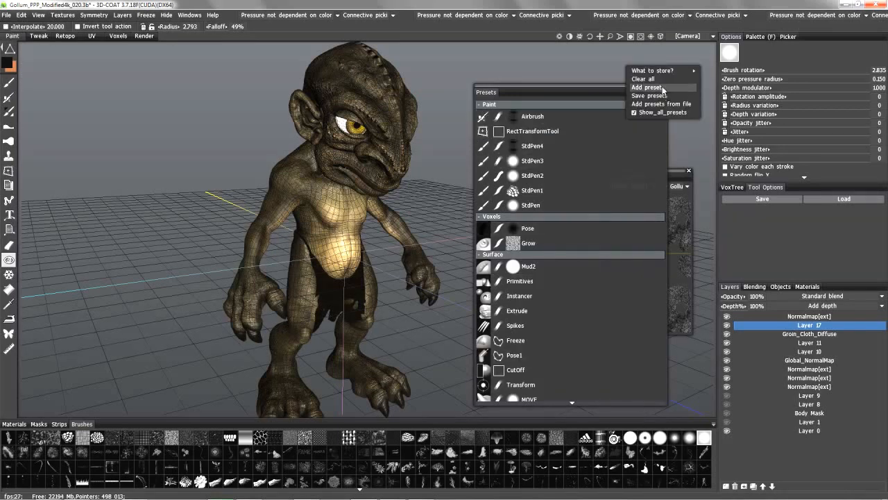
mouse_move(668, 72)
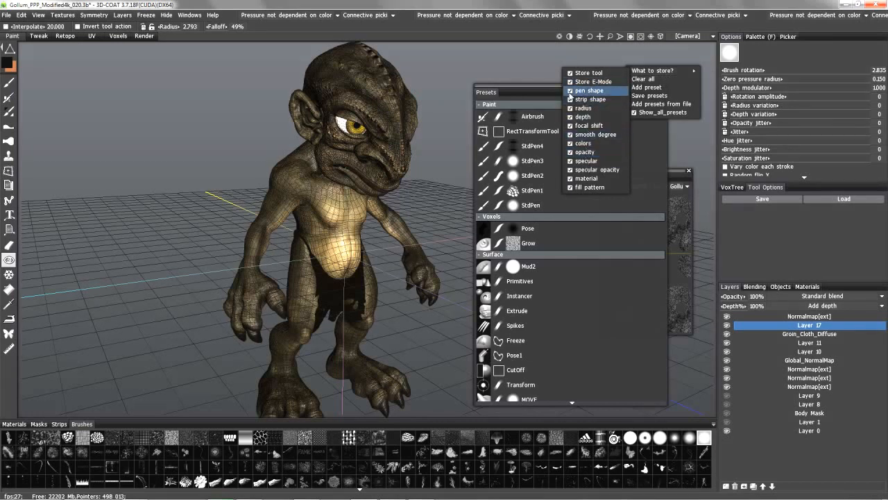
click(656, 88)
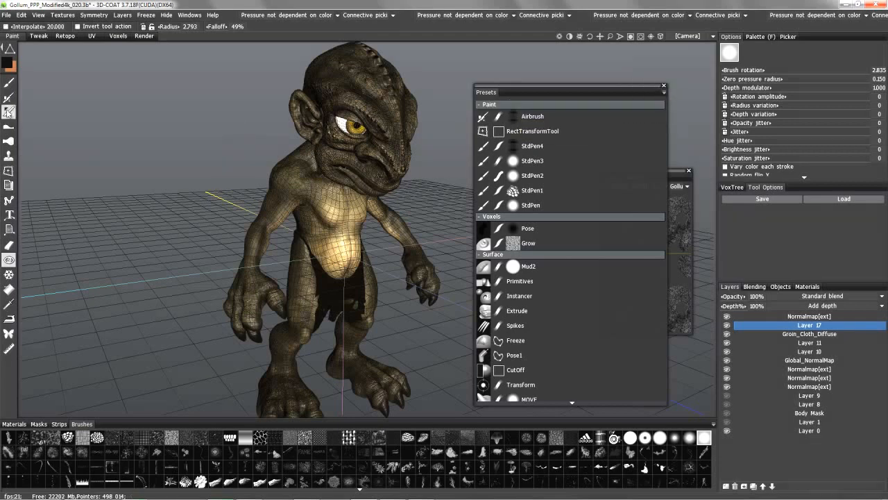
click(663, 91)
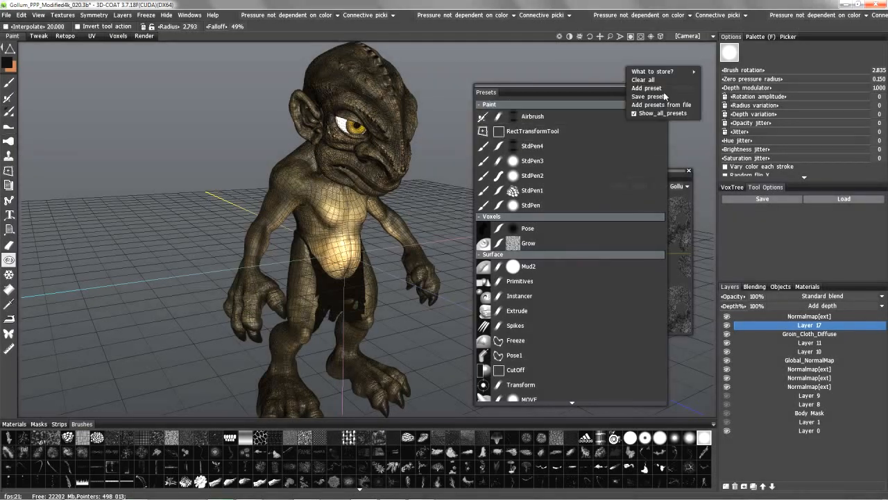
click(651, 88)
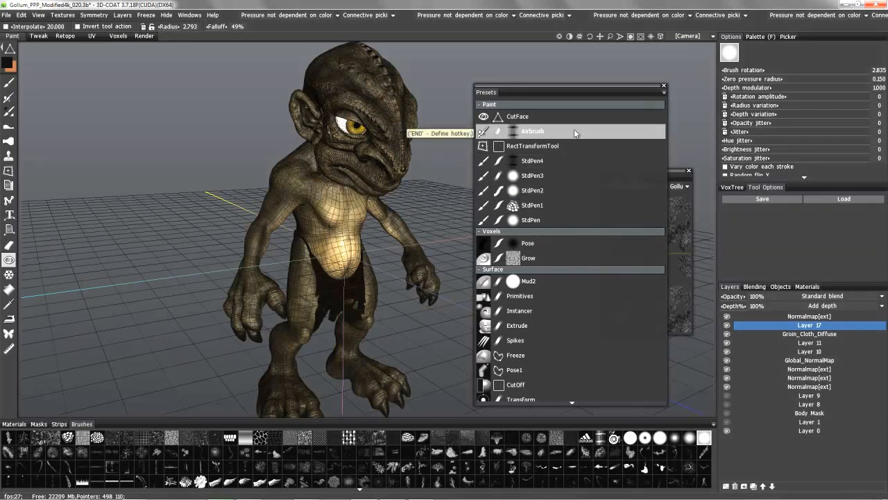
- Look over the commands available for the newly added preset, including adding it to the quick panel
right_click(536, 117)
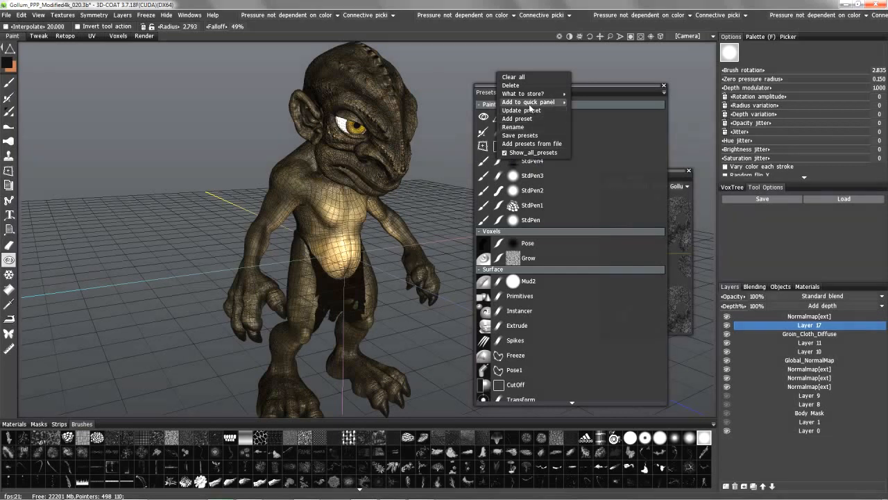
mouse_move(530, 103)
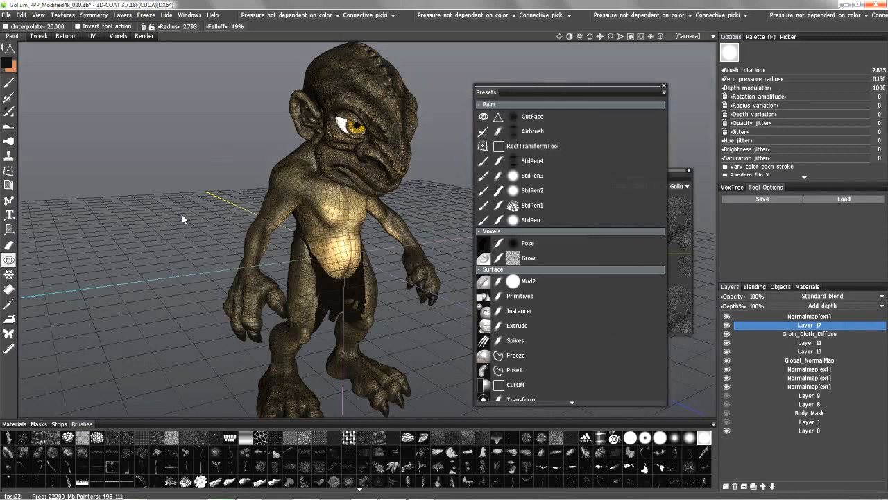
key(1)
- Switch to the Voxels room and bring up the QuickAccess tool palette over the viewport
click(118, 36)
key(space)
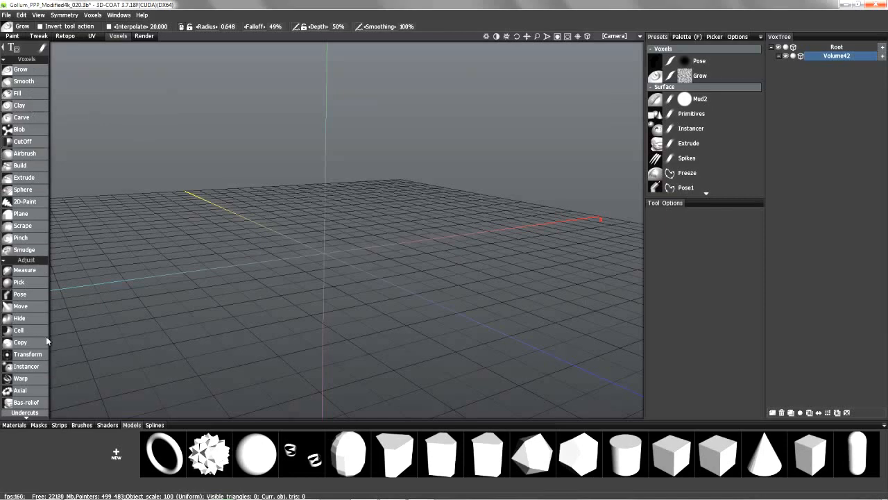
key(space)
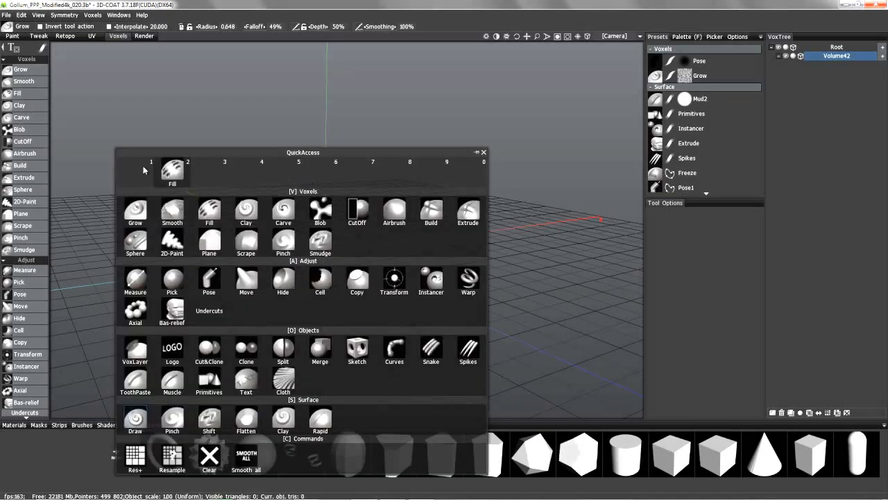
key(space)
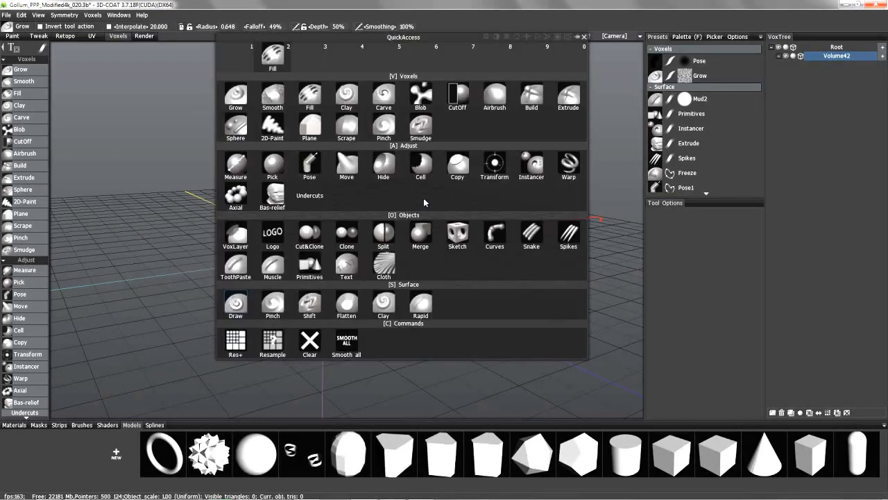
- Add the Primitives preset to Slot #8 of the quick panel
right_click(689, 114)
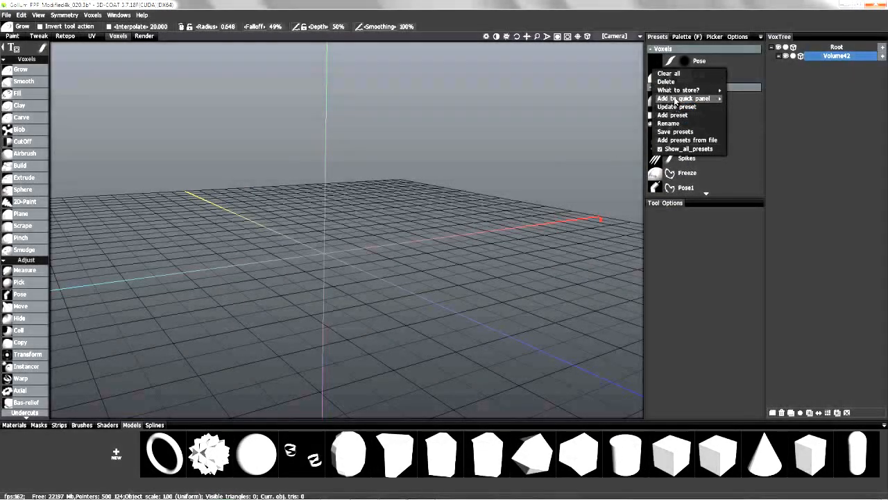
mouse_move(687, 98)
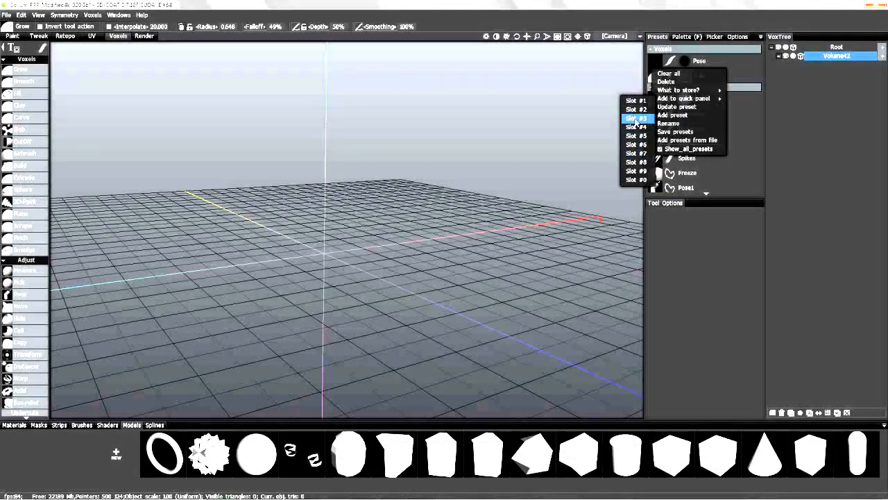
click(633, 164)
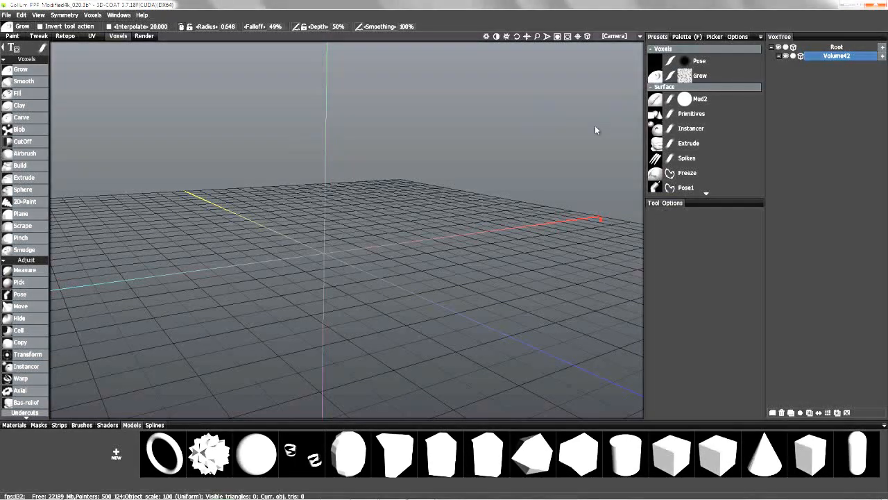
- Return to the Paint room and dock the floating Presets panel beside the Options, Palette and Picker panels
click(12, 36)
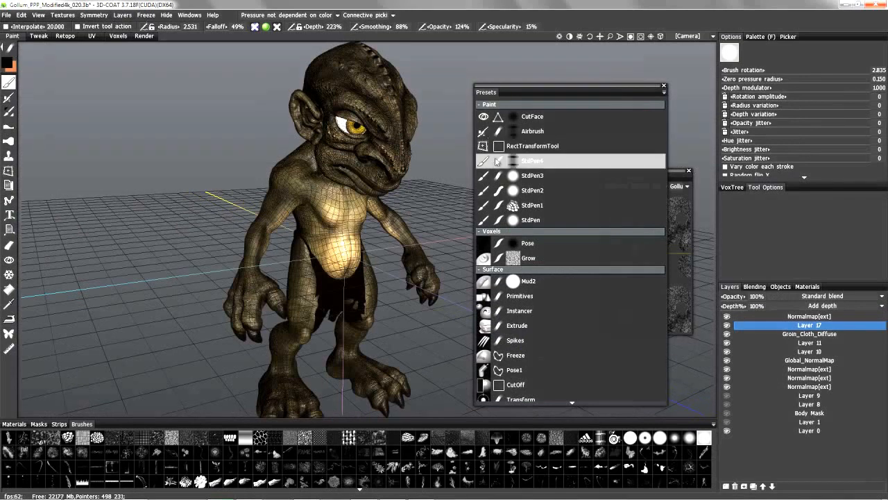
drag(485, 92, 817, 38)
click(812, 37)
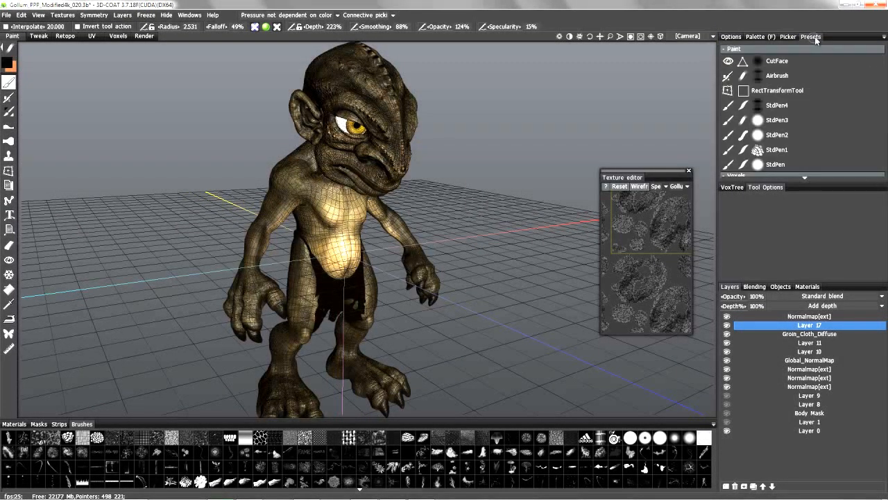
- Open the Preferences and examine the General settings, checking the normal maps export choices and keeping 3DS-Max, LW
click(22, 14)
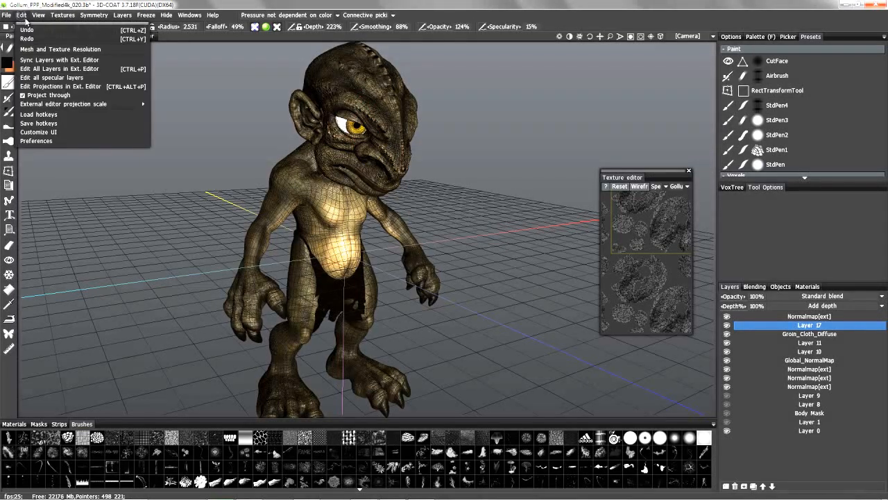
click(41, 141)
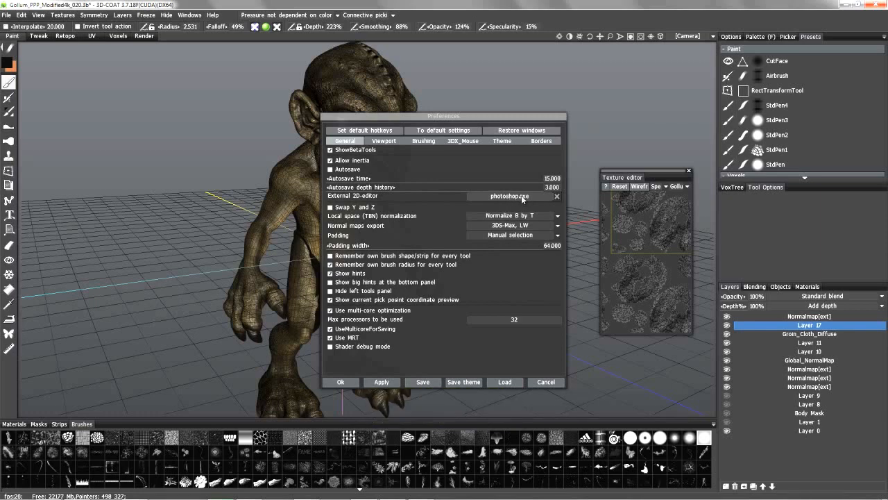
click(482, 224)
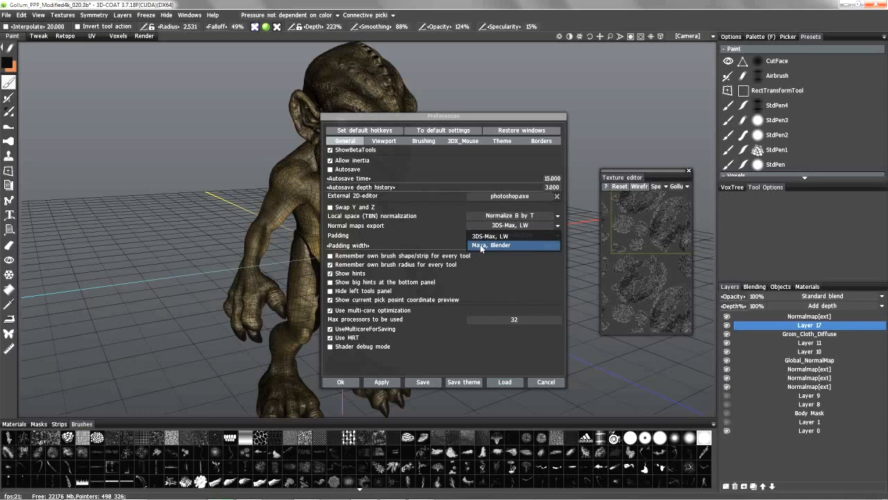
click(479, 236)
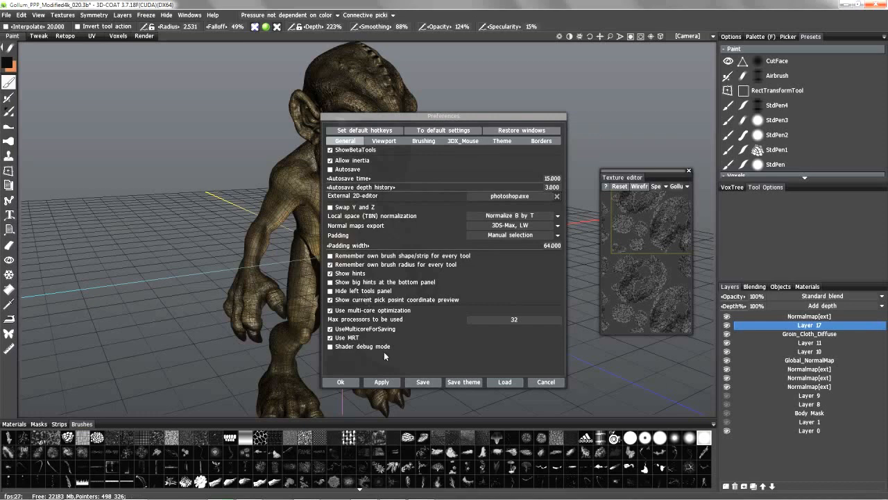
- Examine the Viewport and Brushing preferences, and move the Preferences window aside to uncover the creature model
click(383, 141)
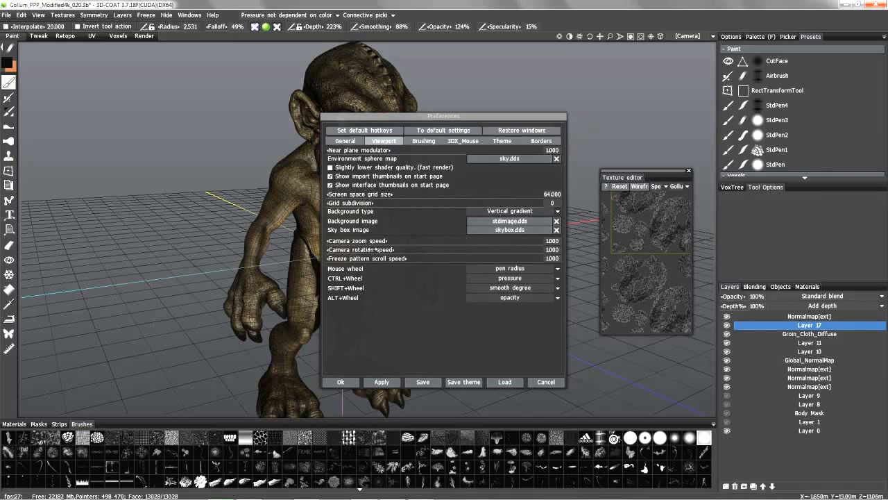
click(426, 141)
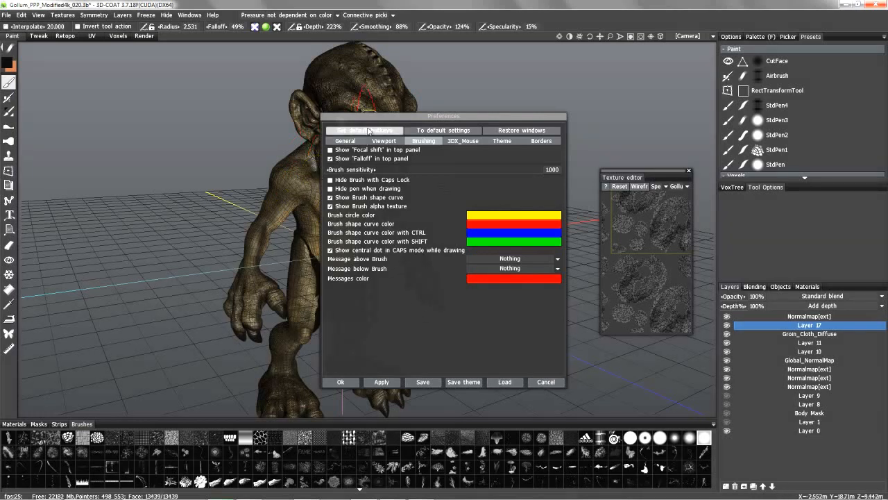
drag(368, 117, 512, 144)
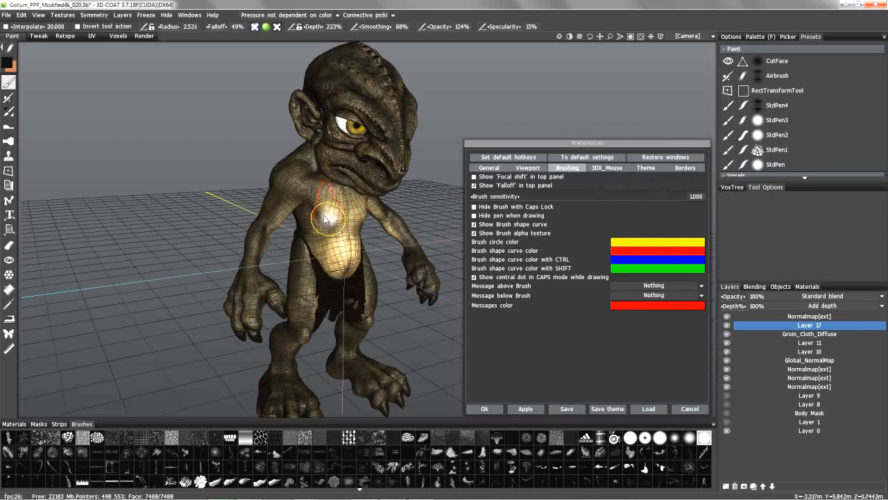
- Examine the 3DX_Mouse, Theme color and Borders adjustment preferences, and close the Preferences with the settings accepted
click(605, 169)
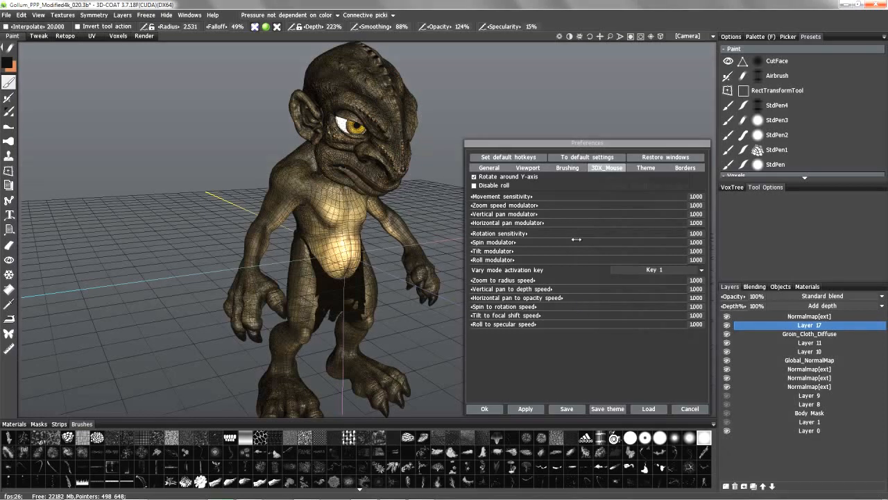
click(644, 167)
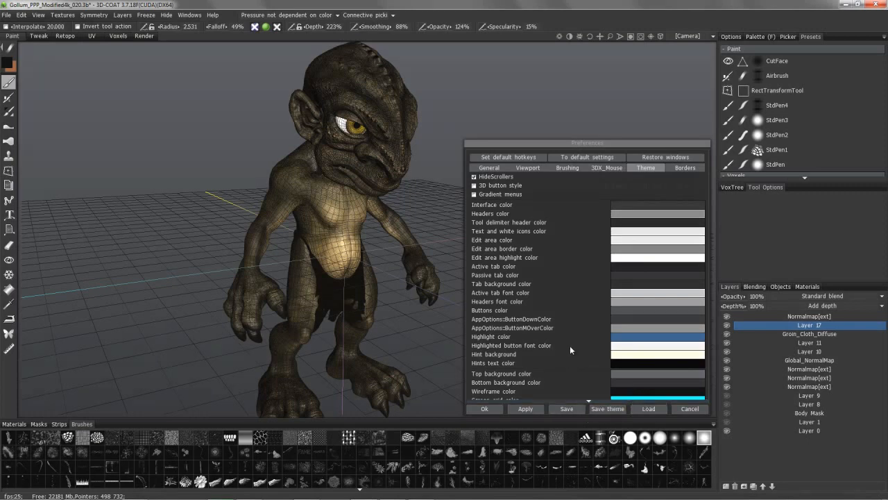
scroll(570, 350, down, 1)
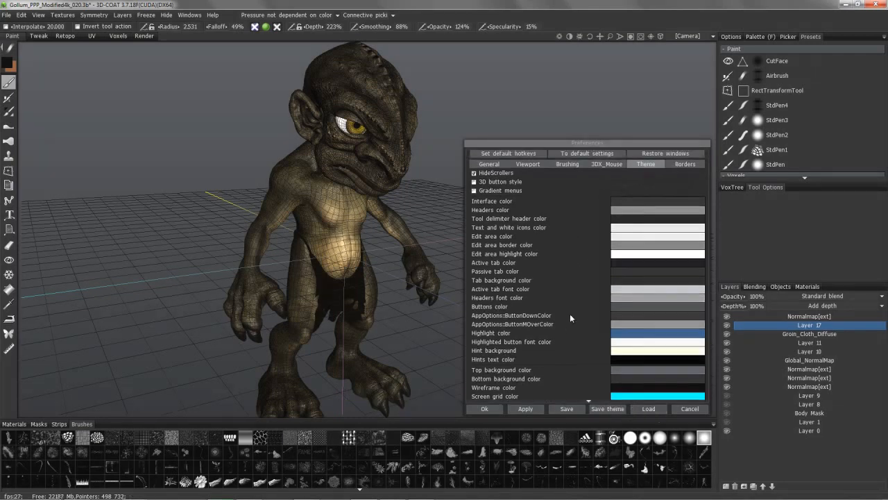
click(683, 168)
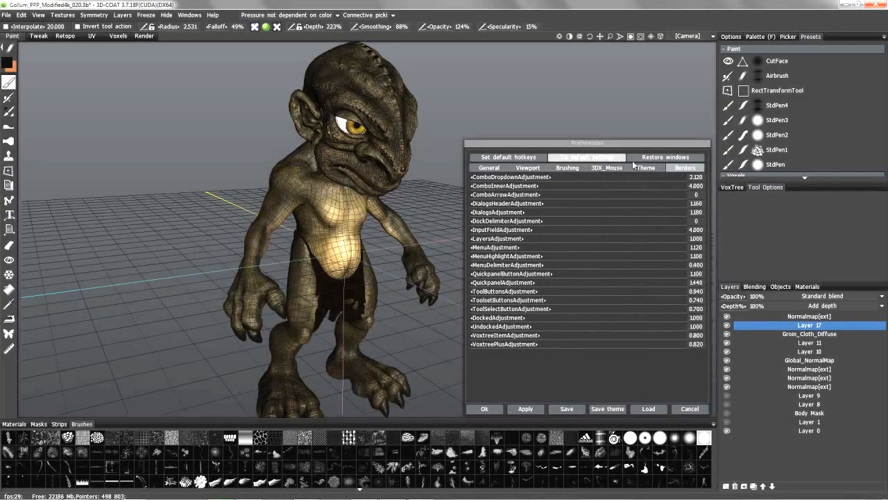
click(486, 409)
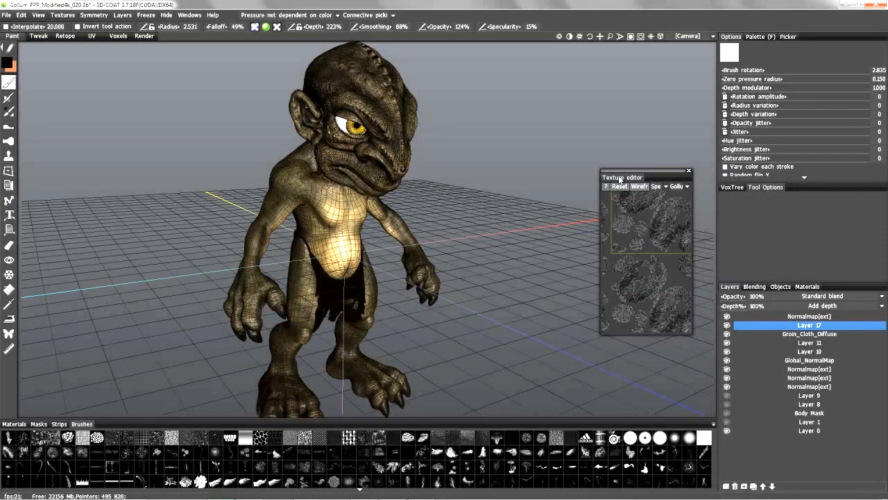
- Move the floating Texture editor window slightly lower over the viewport
drag(620, 179, 618, 201)
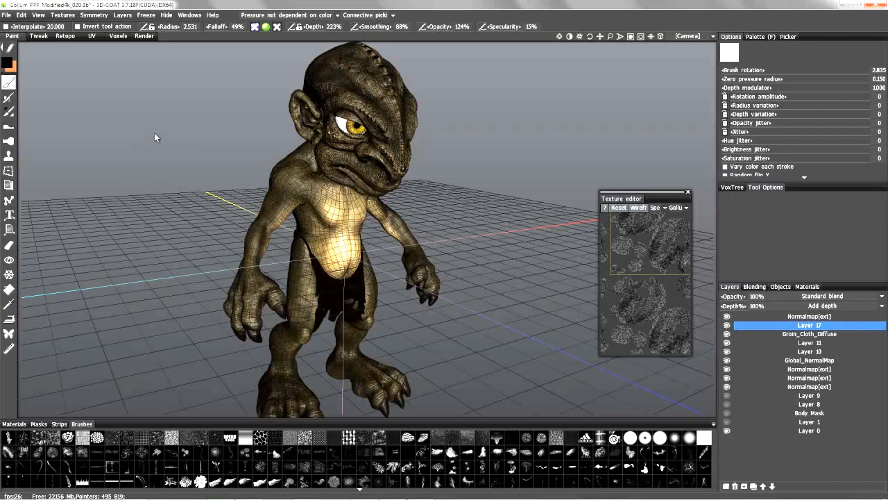